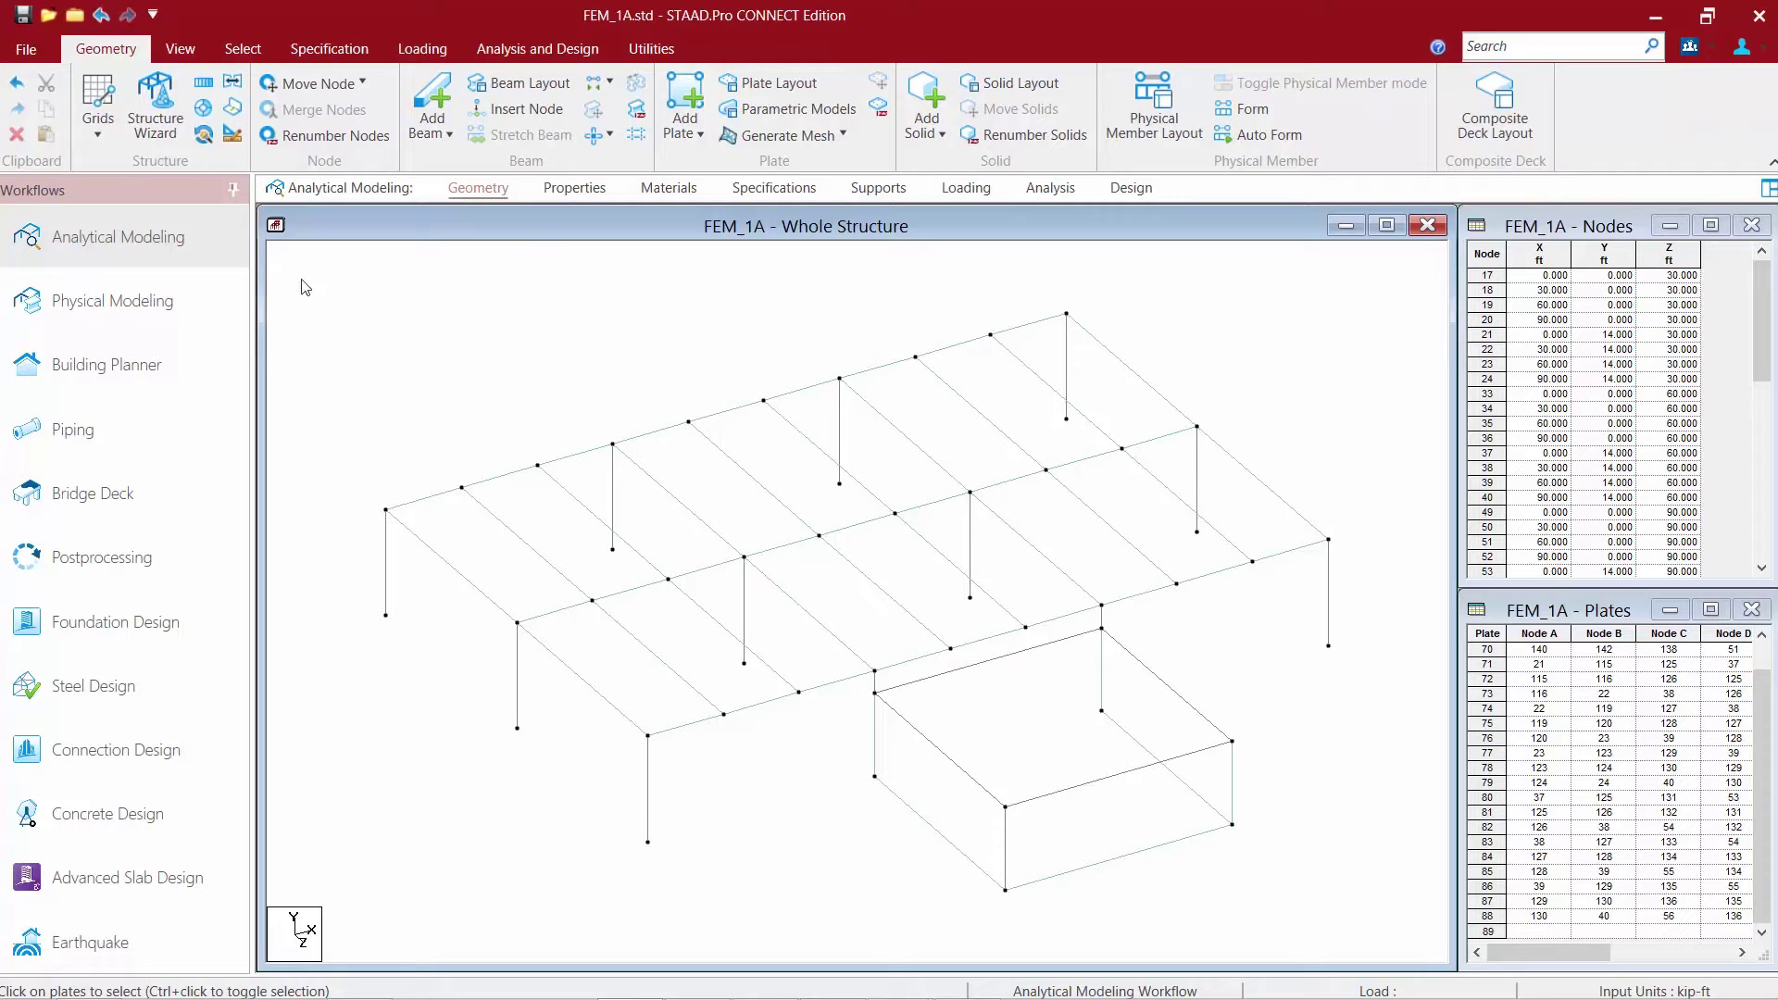
- Select plate 71 at the upper roof's corner and start a plate mesh on it using quadrilateral meshing
click(247, 51)
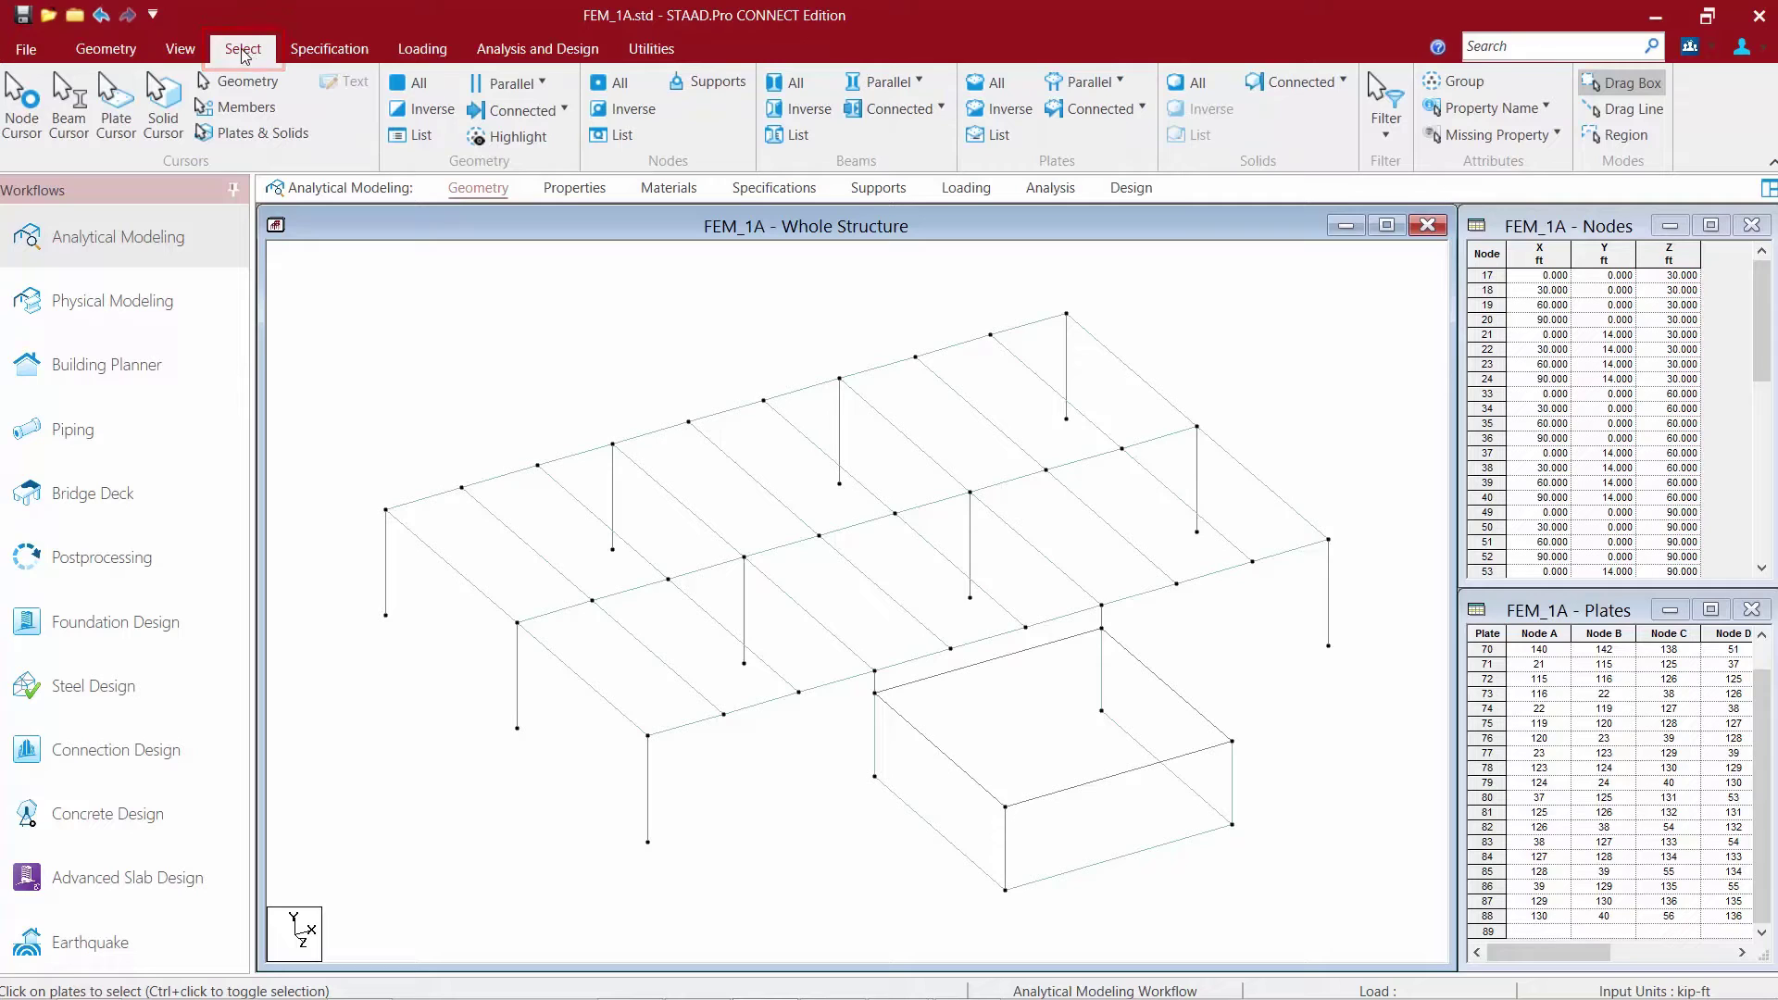
click(116, 106)
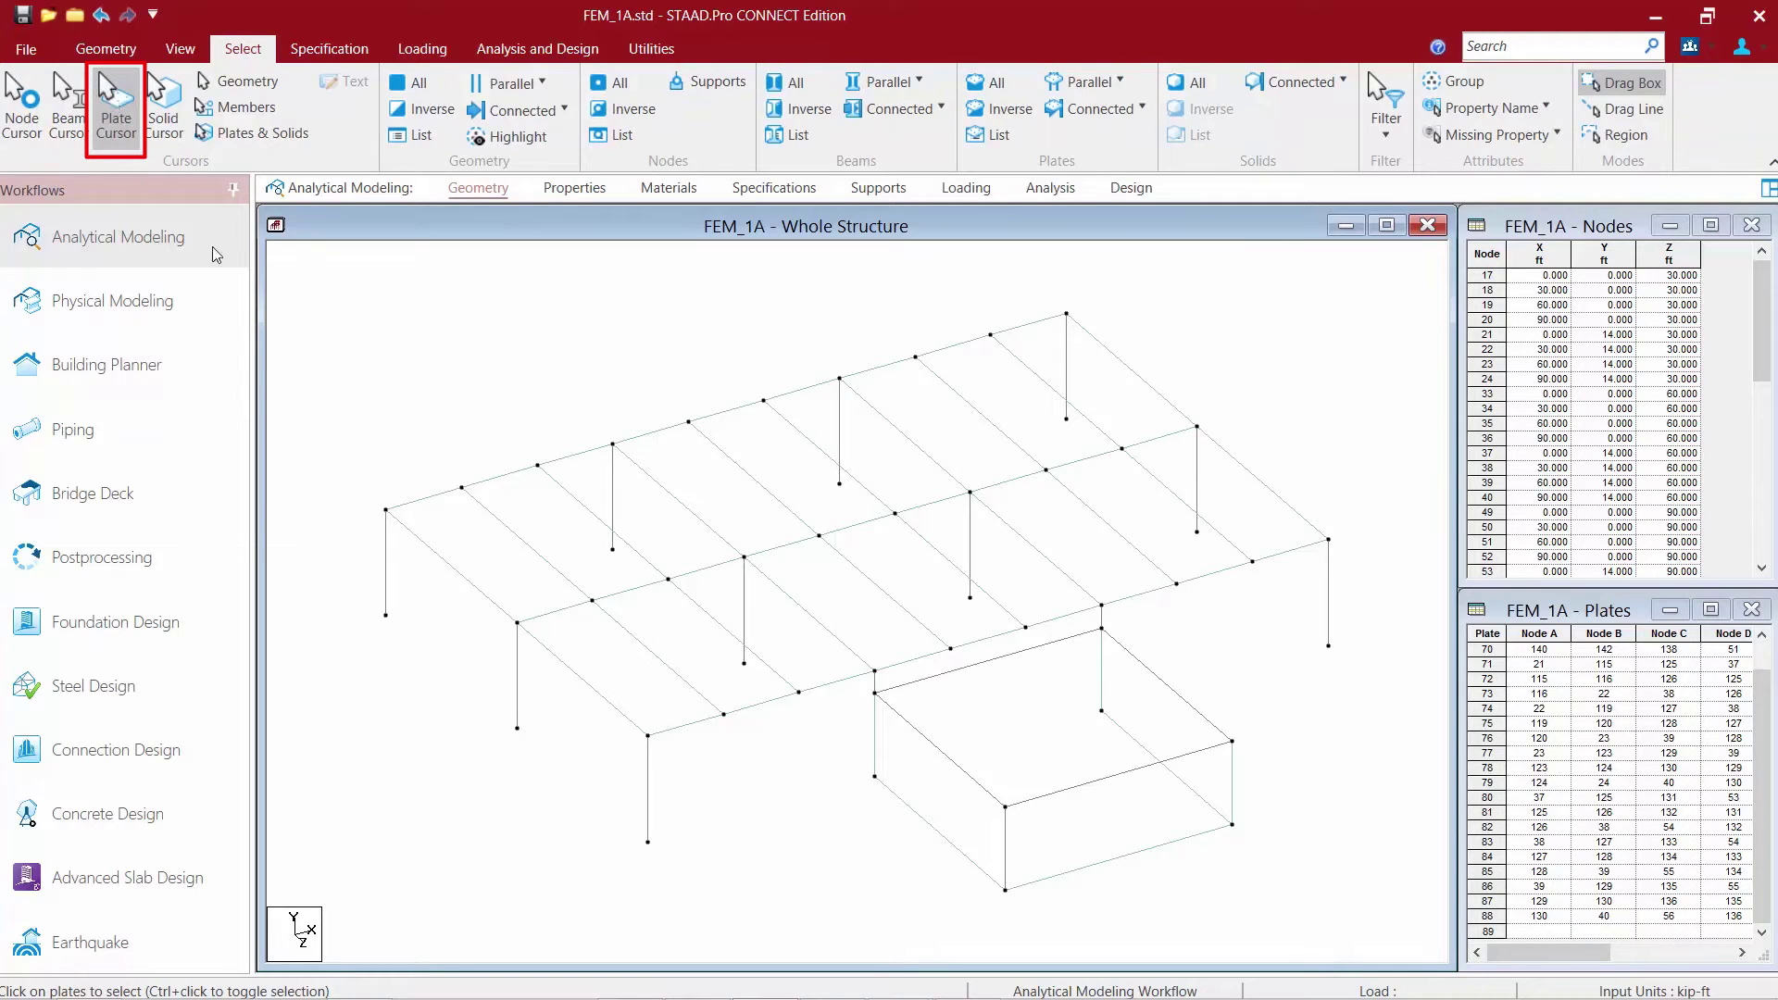
click(465, 551)
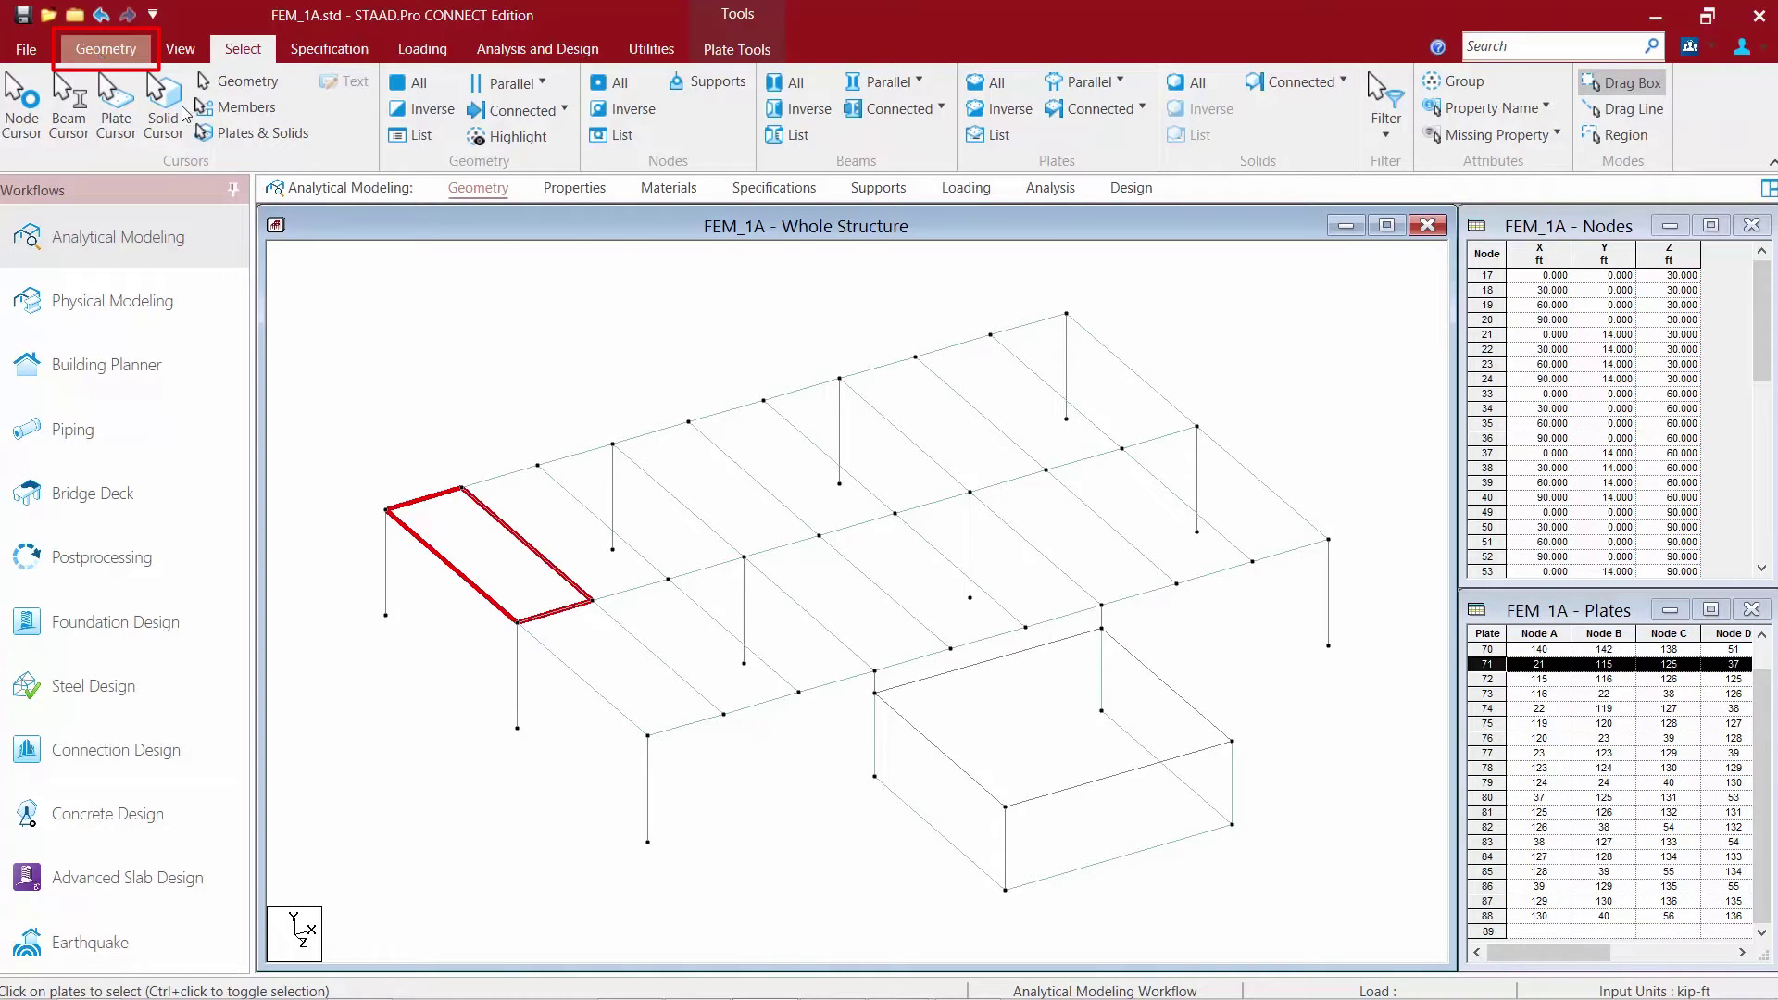
click(712, 62)
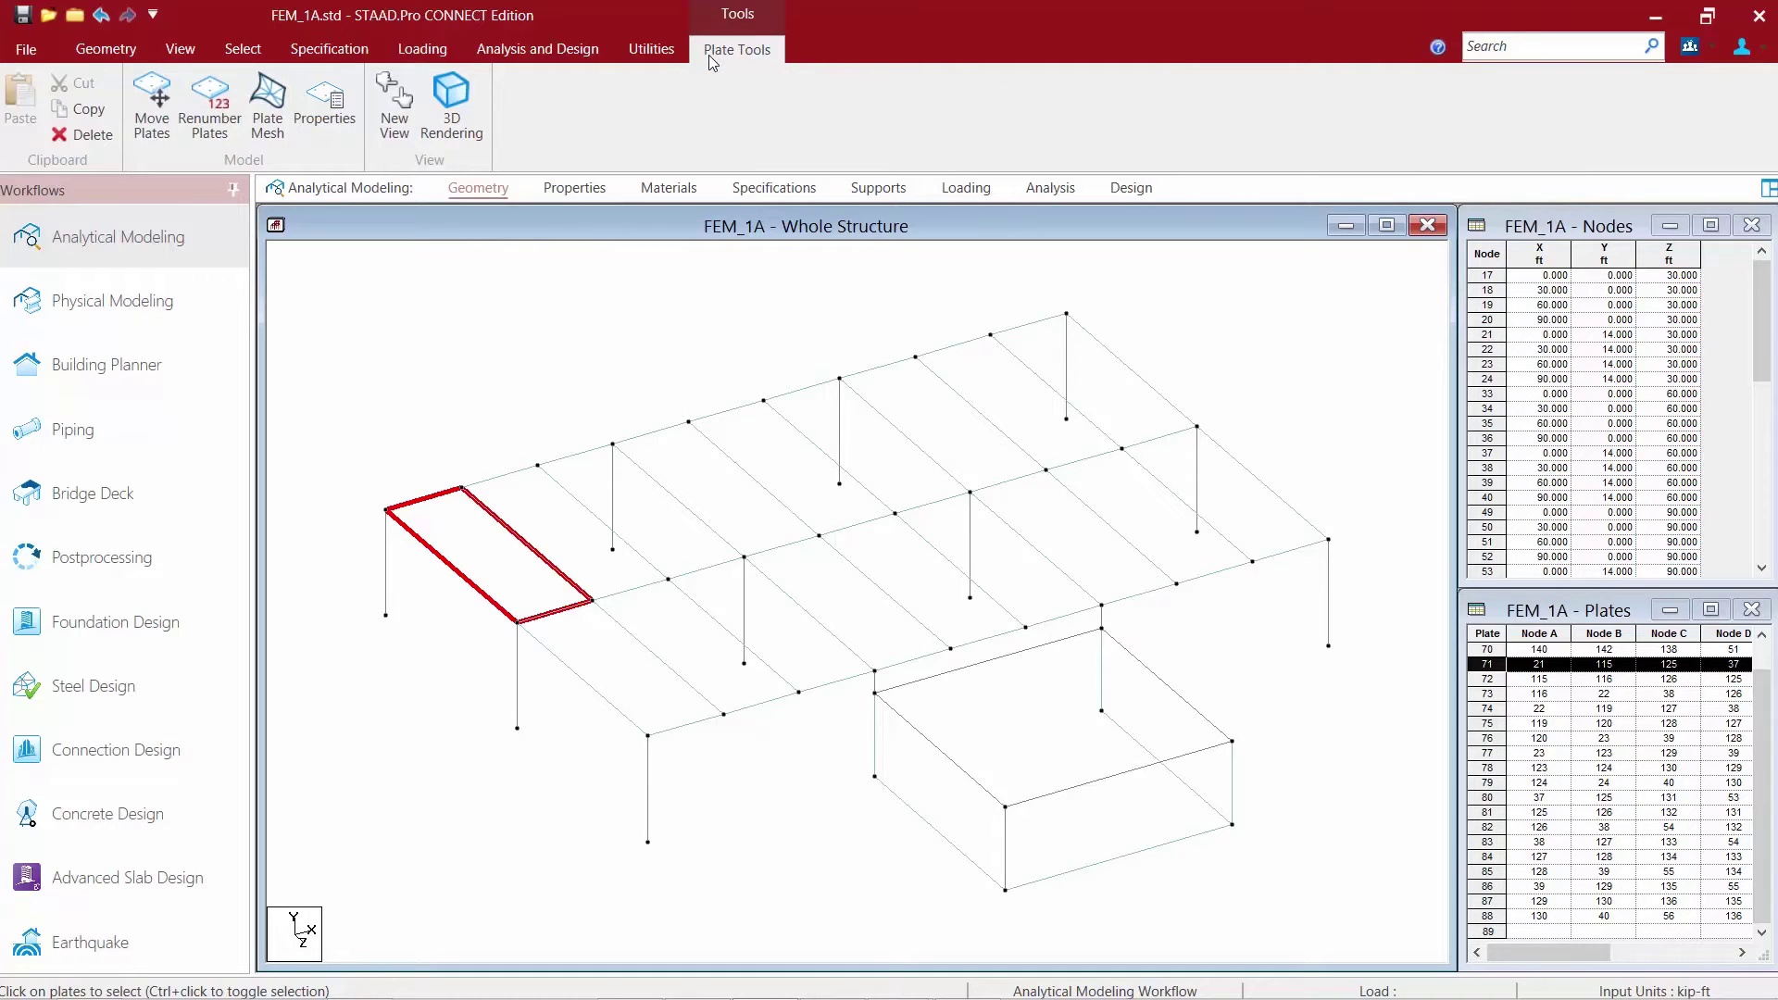
click(267, 121)
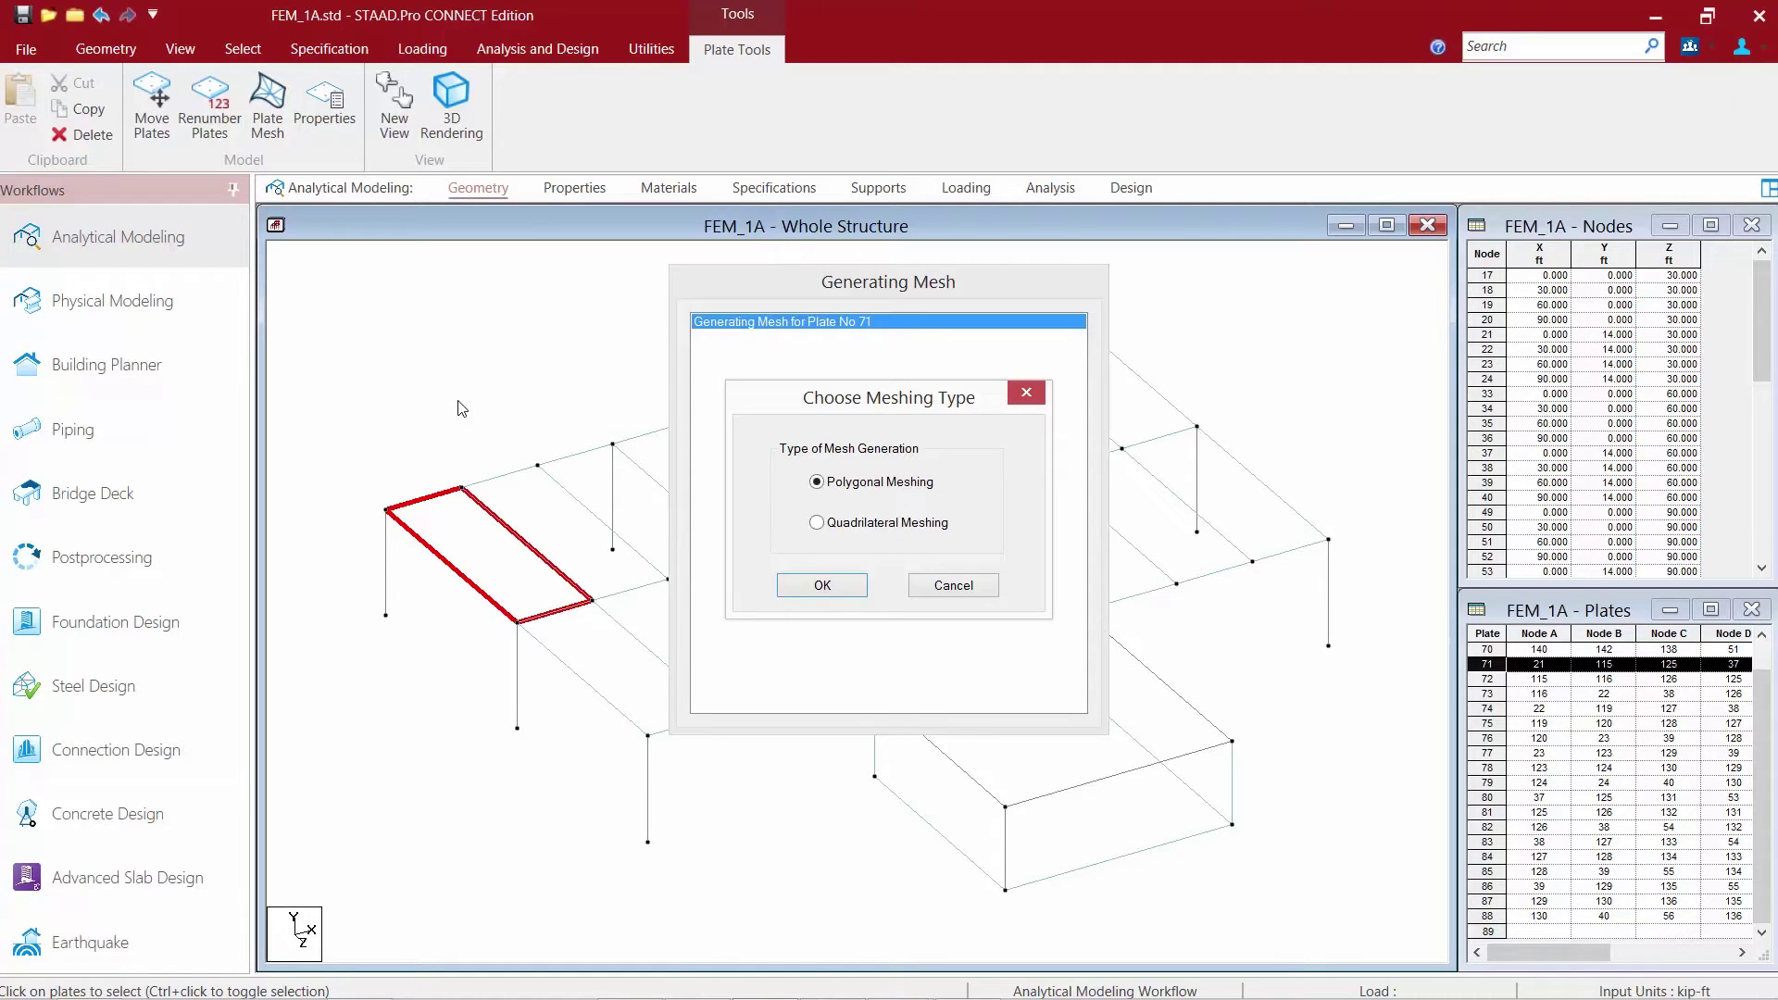
click(818, 525)
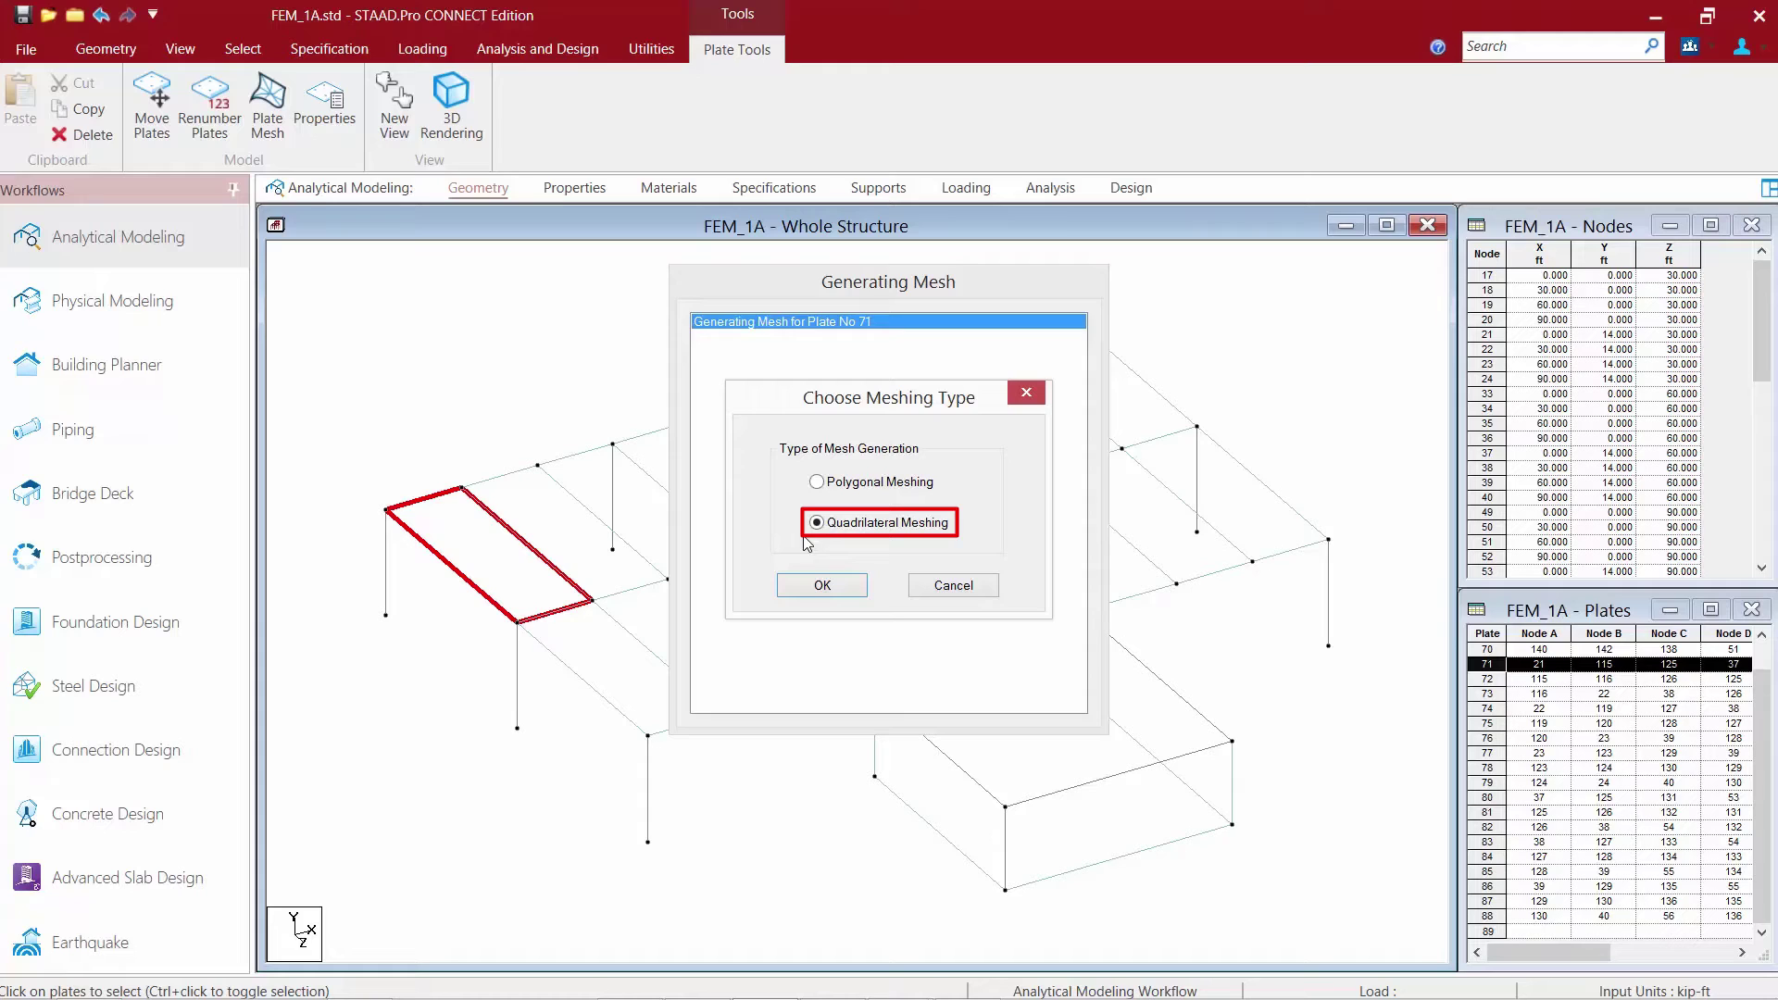
click(822, 586)
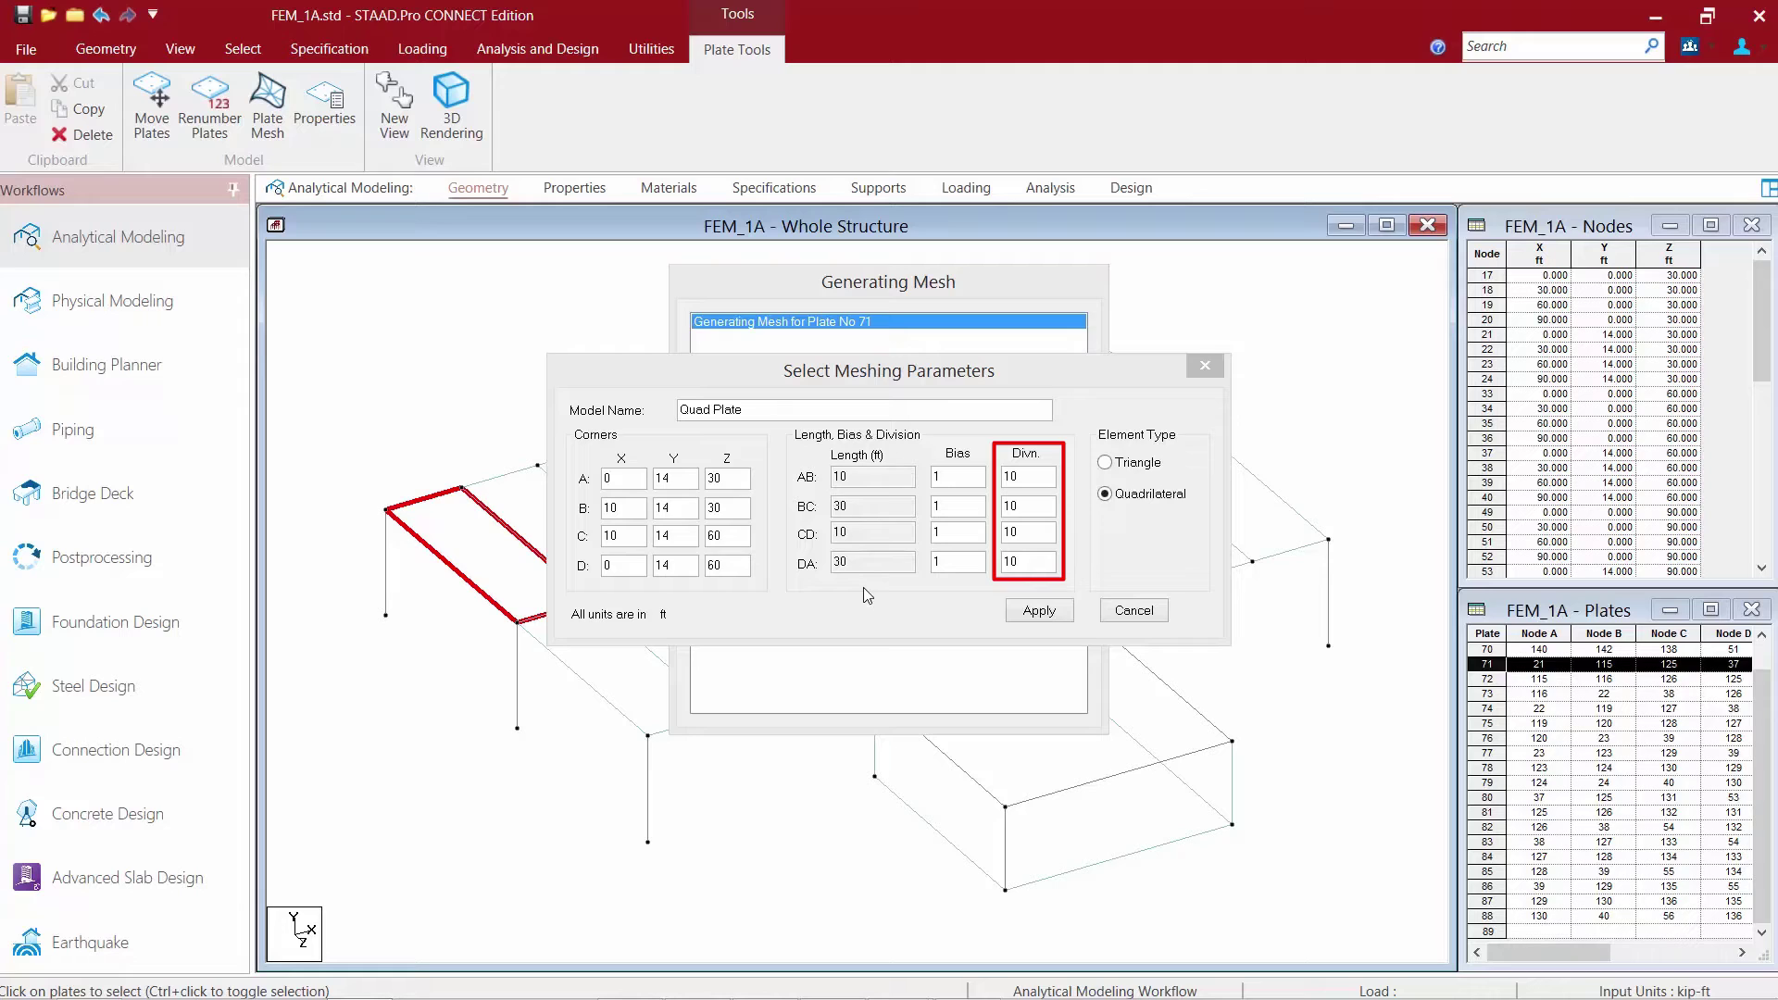
- Mesh the corner plate with quadrilateral elements, using 3 divisions along AB and CD and 10 along BC and DA
click(1024, 477)
drag(1024, 477, 1002, 476)
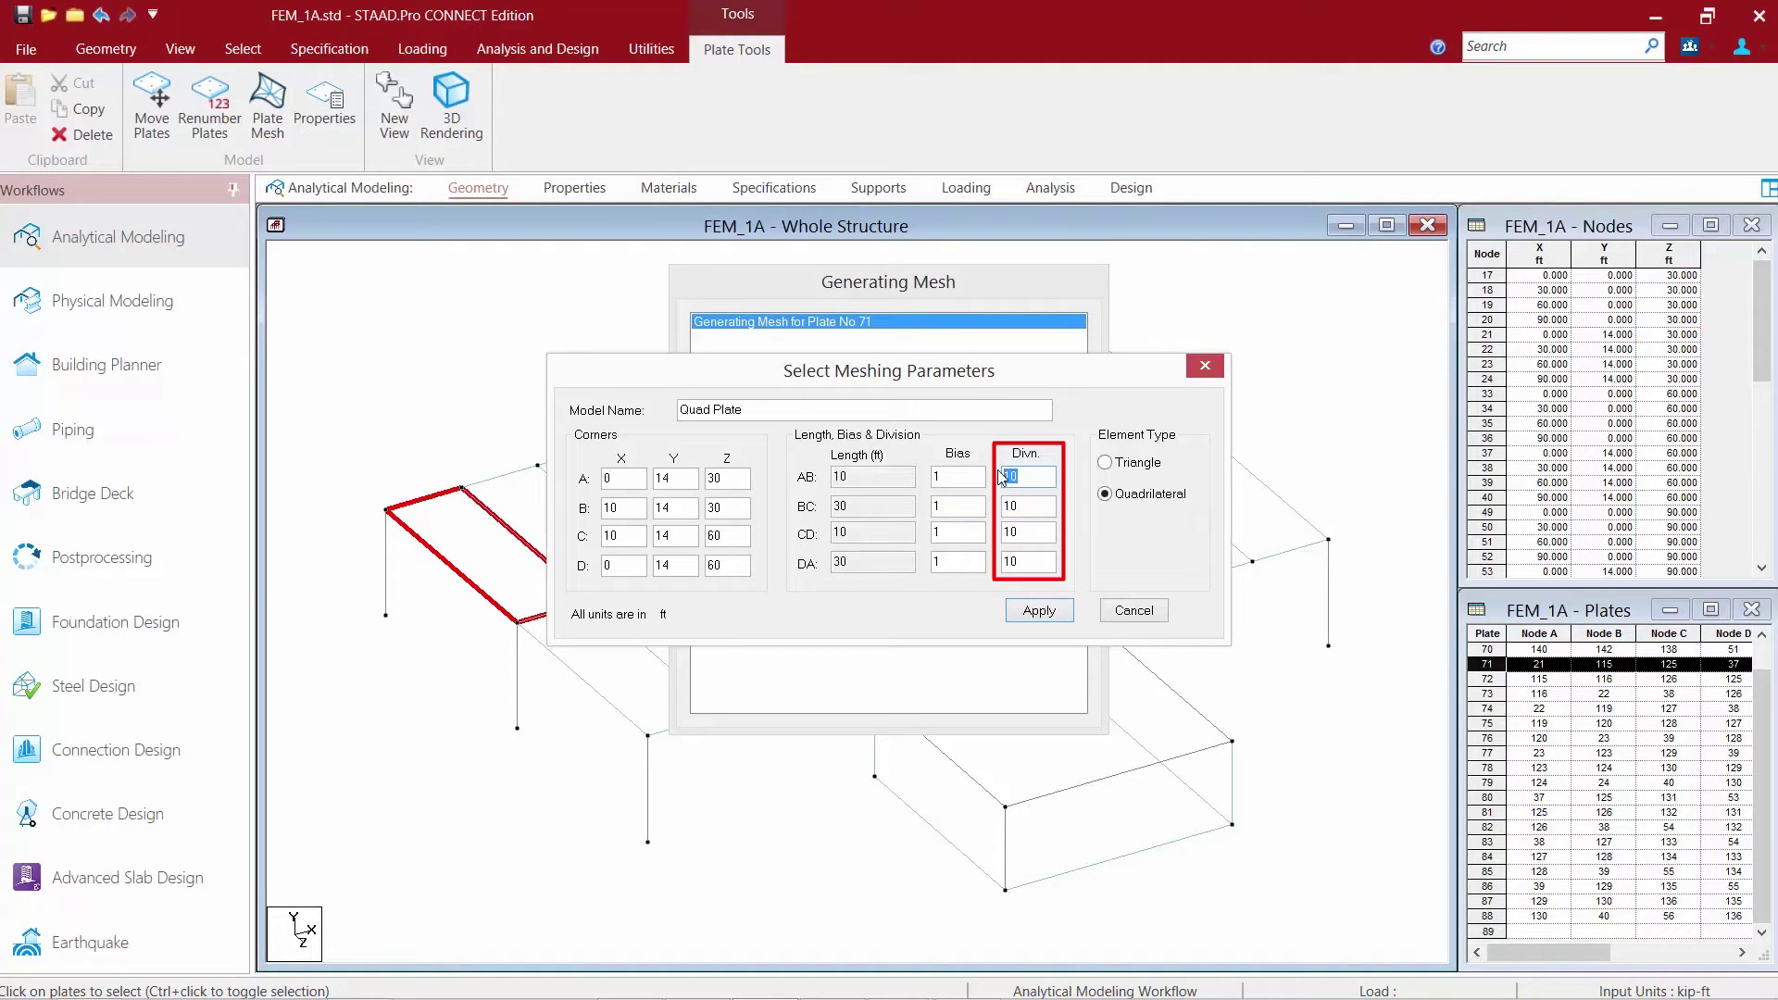
text(3)
drag(1025, 534, 1004, 533)
text(3)
click(1031, 505)
click(1032, 565)
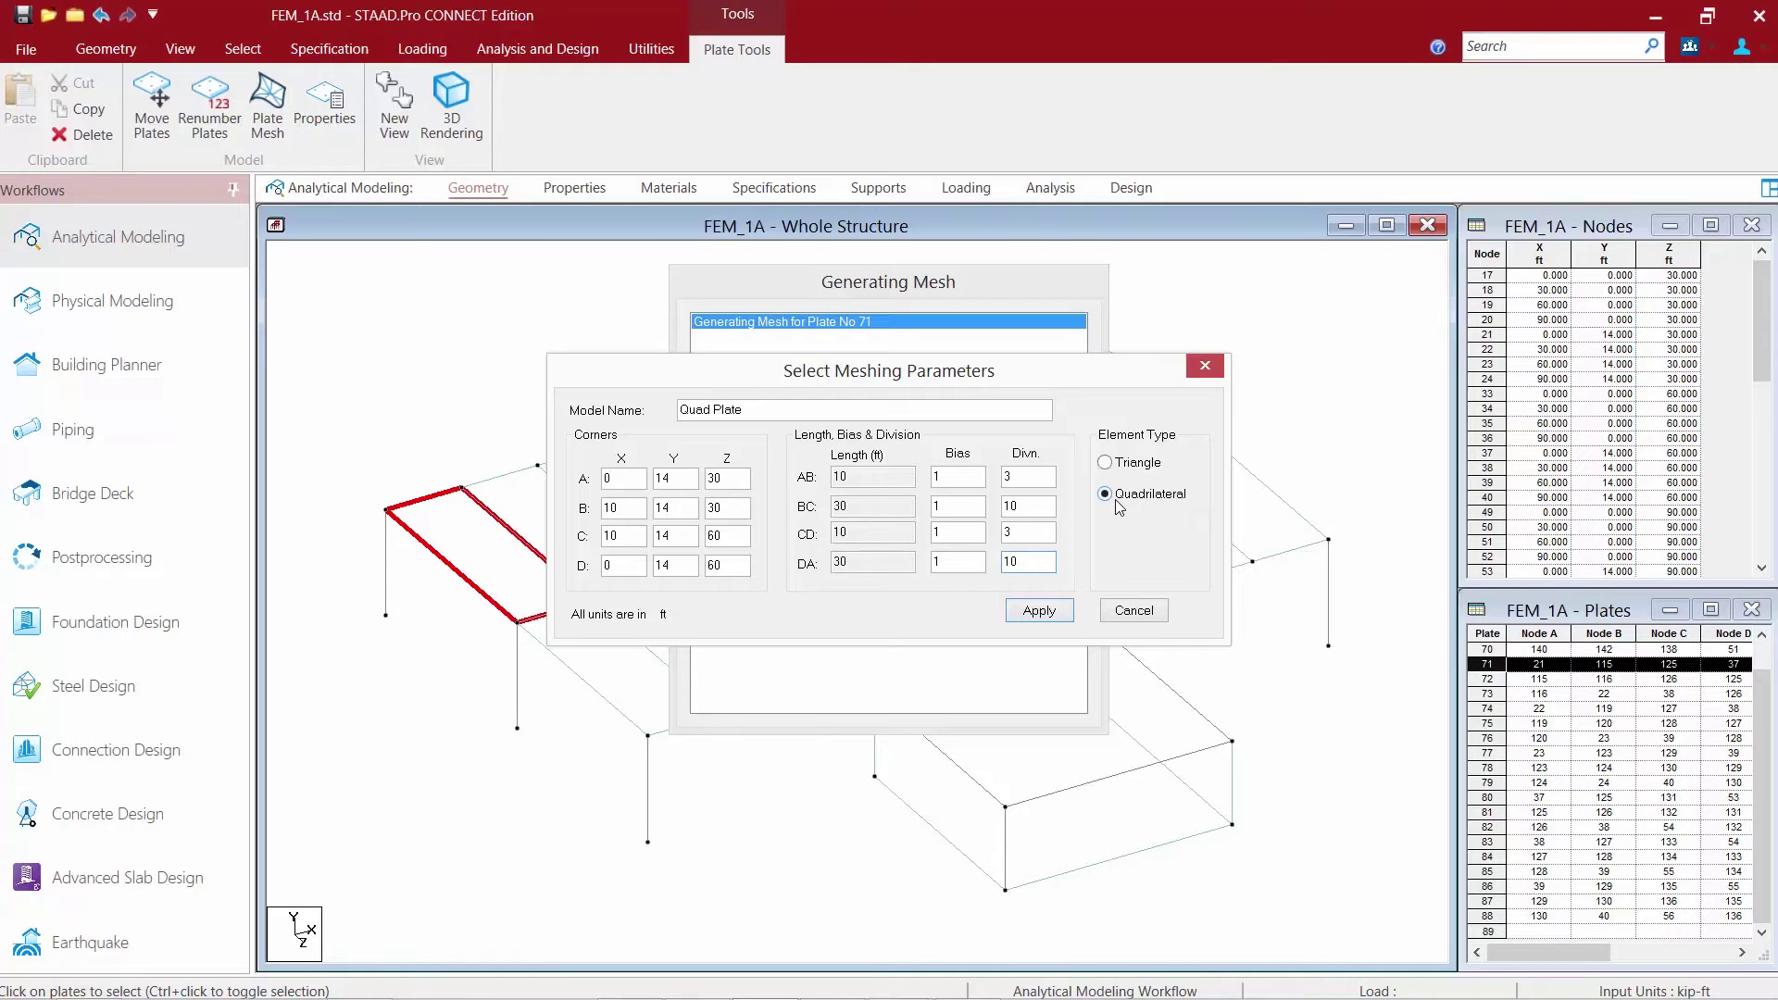
click(1039, 611)
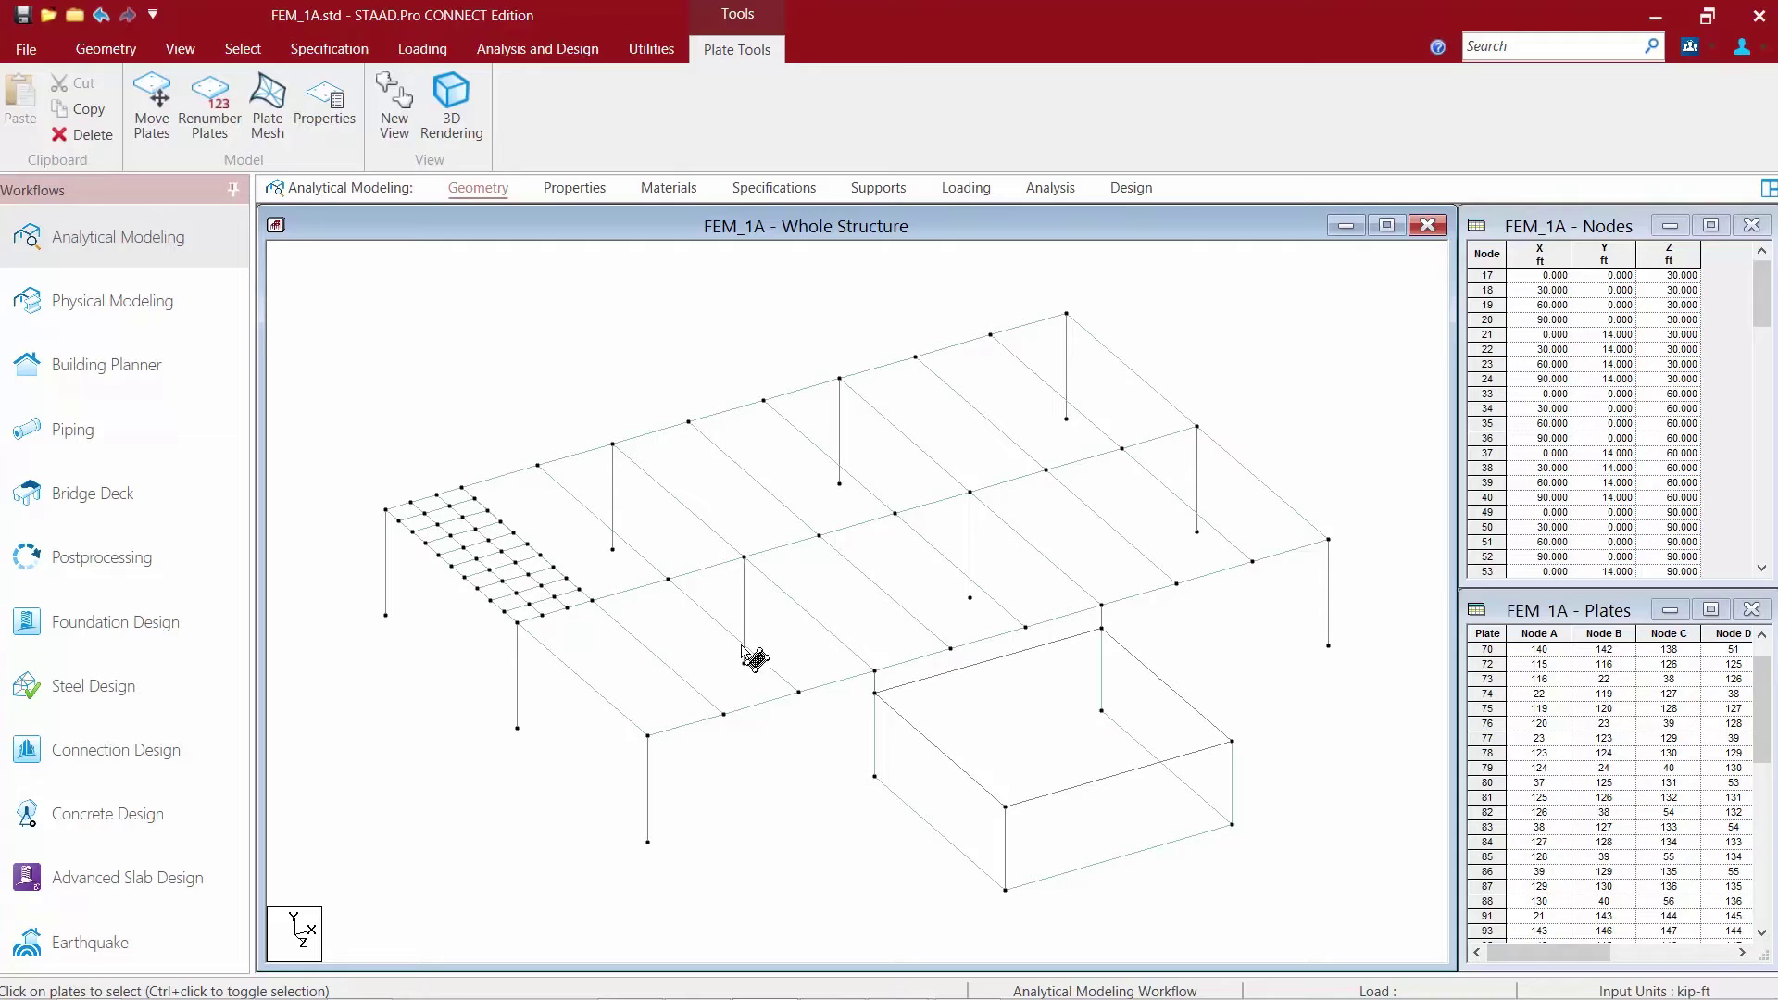
- Select all the remaining unmeshed plates of the upper roof together
click(618, 686)
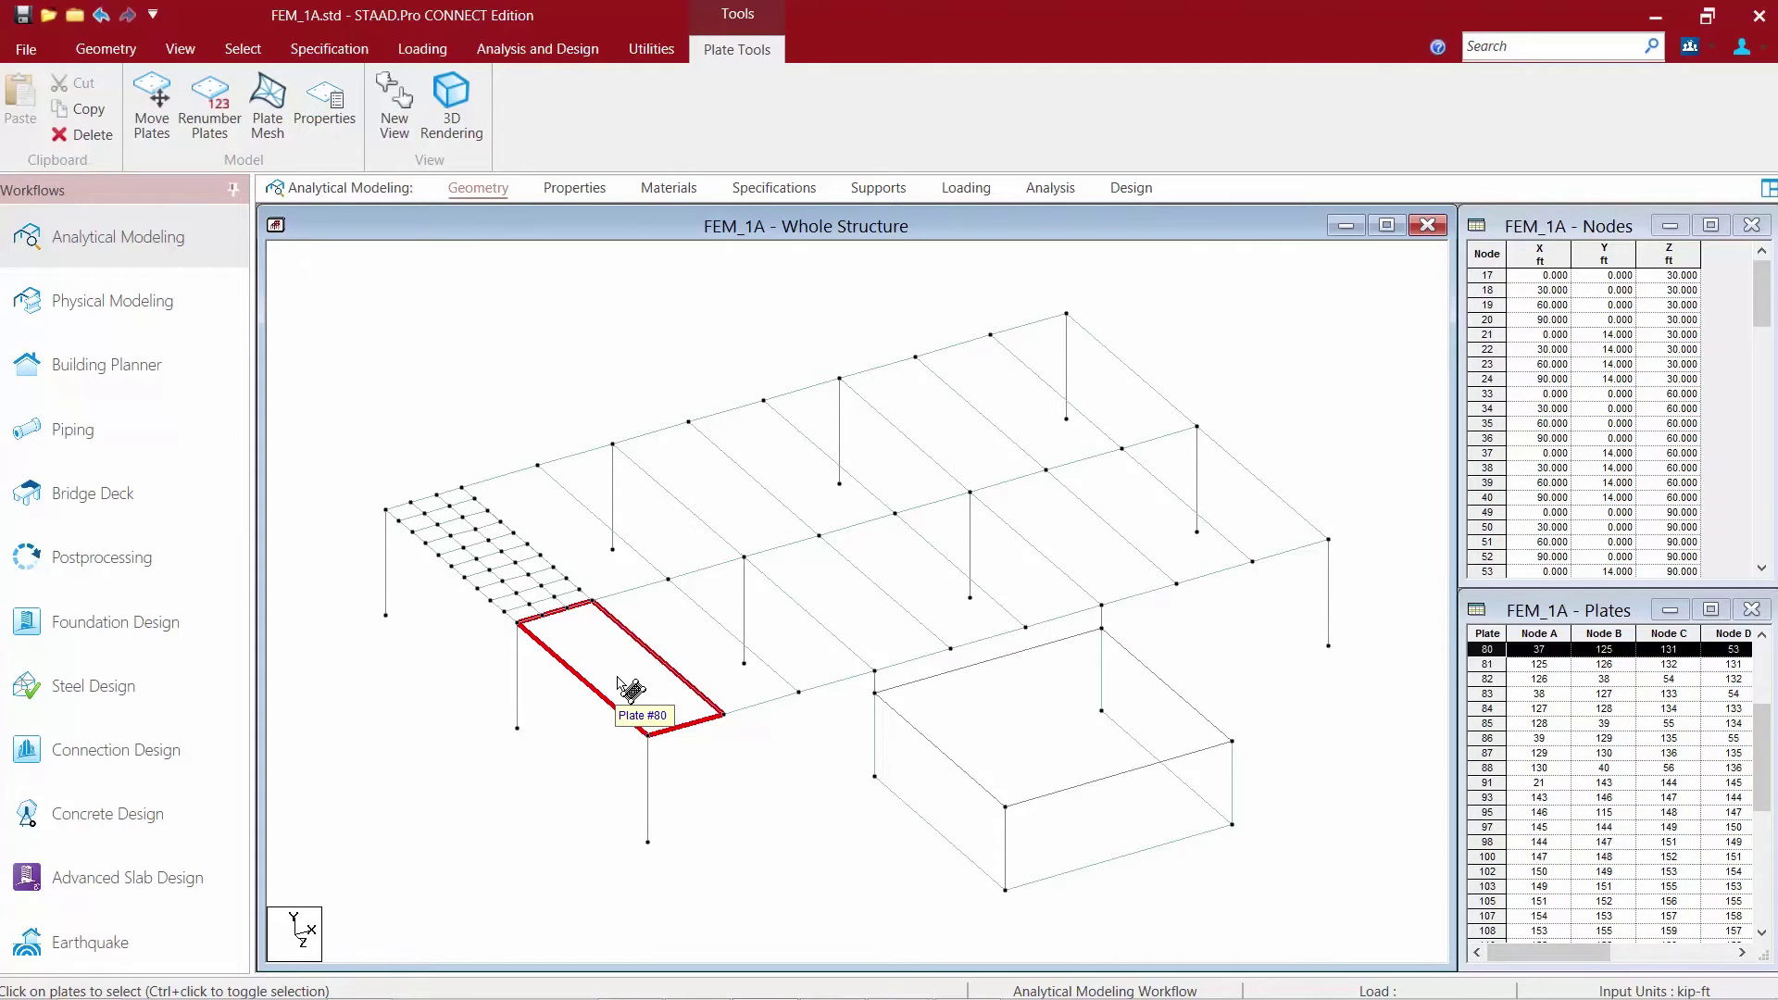
ctrl+click(690, 632)
ctrl+click(759, 627)
ctrl+click(875, 611)
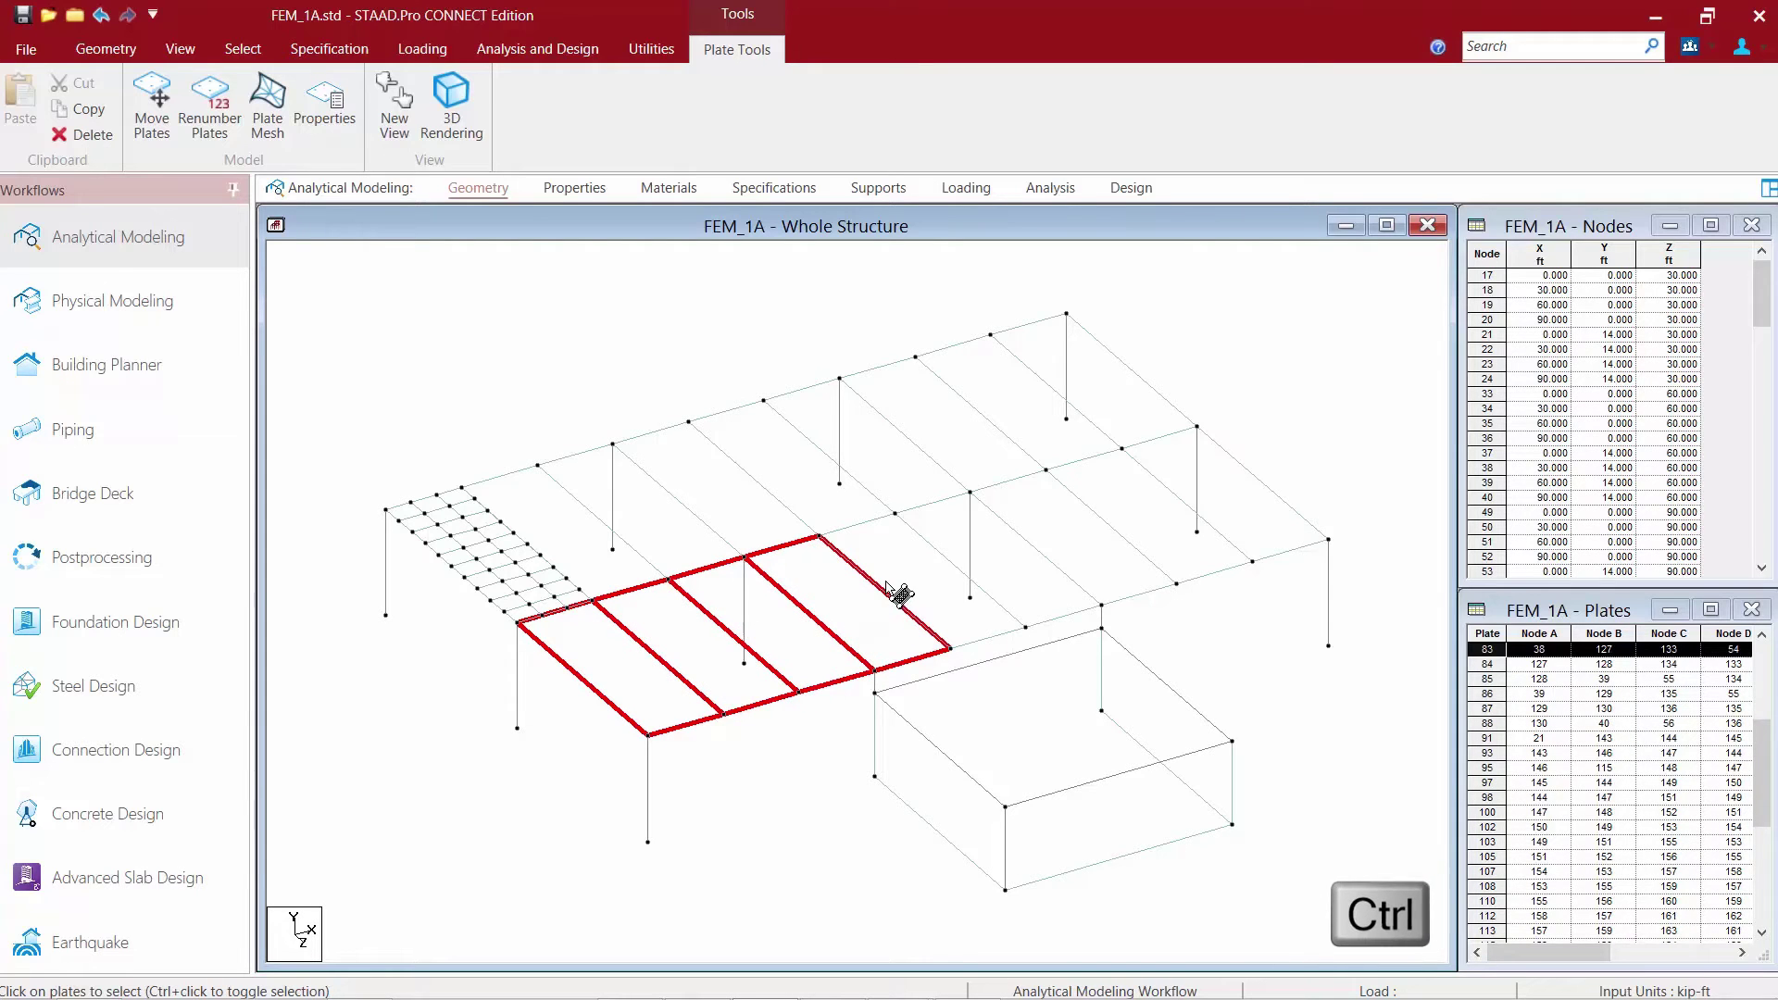
ctrl+click(913, 598)
ctrl+click(1028, 583)
ctrl+click(1079, 567)
ctrl+click(1194, 500)
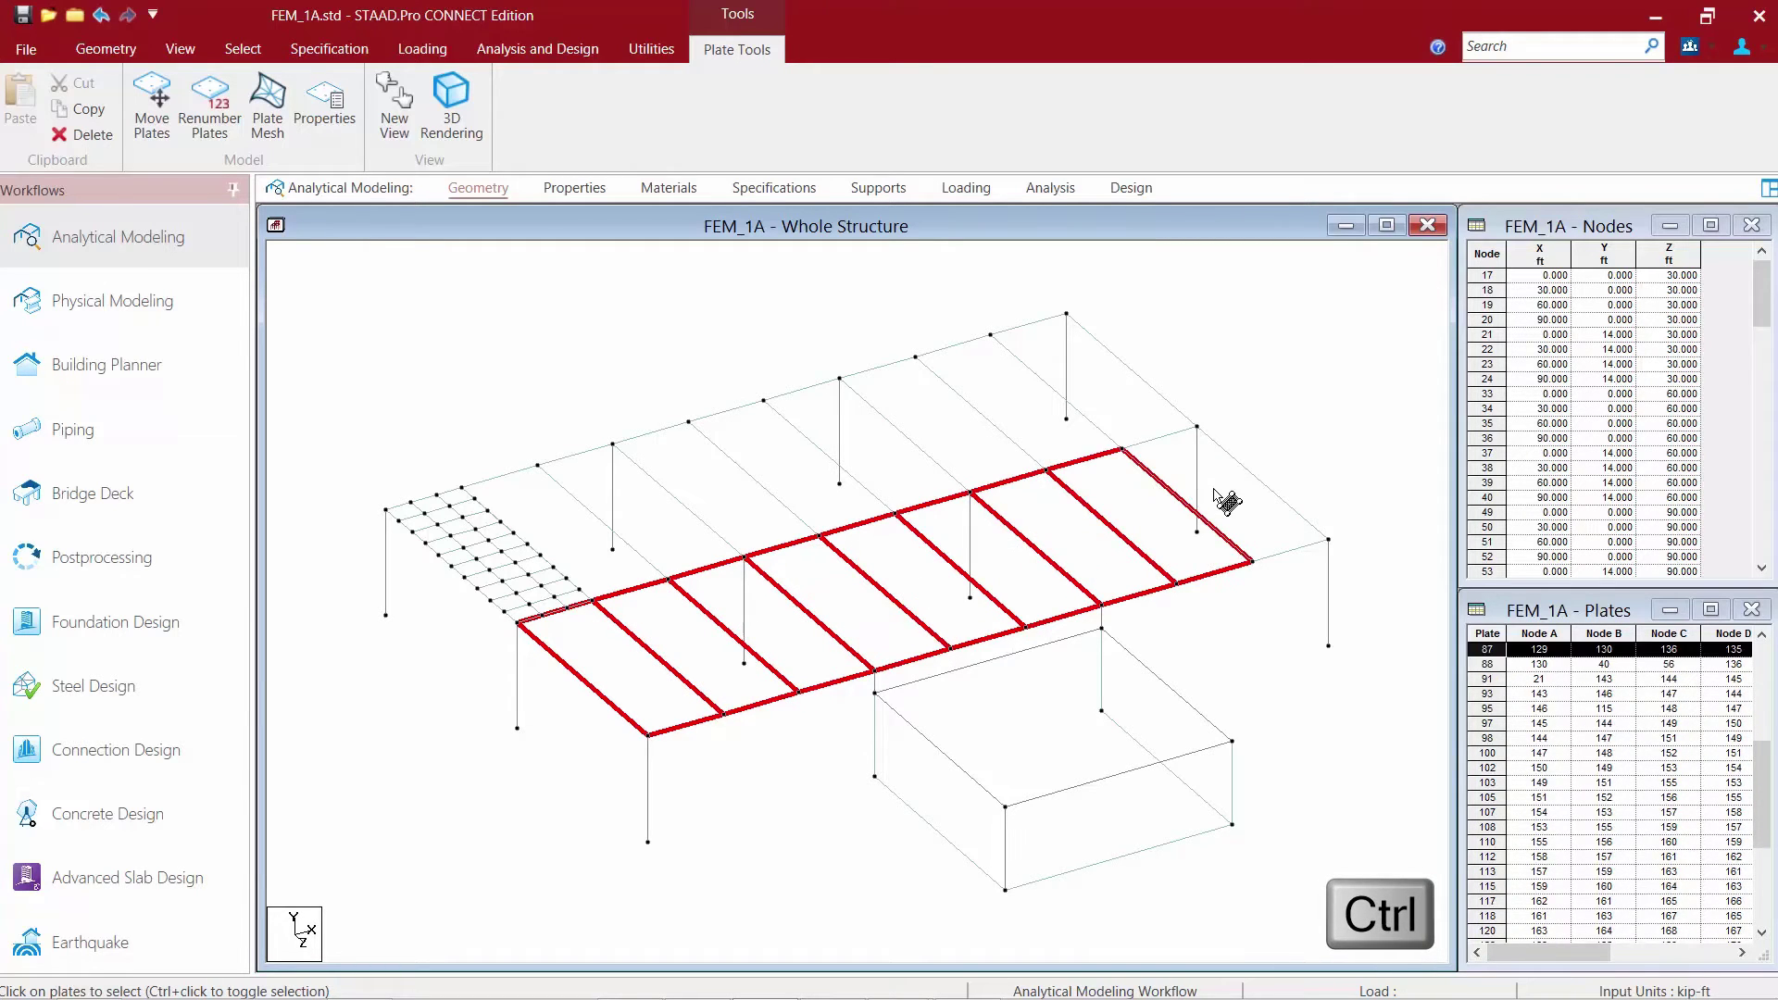
ctrl+click(1227, 500)
ctrl+click(1141, 434)
ctrl+click(1018, 422)
ctrl+click(954, 440)
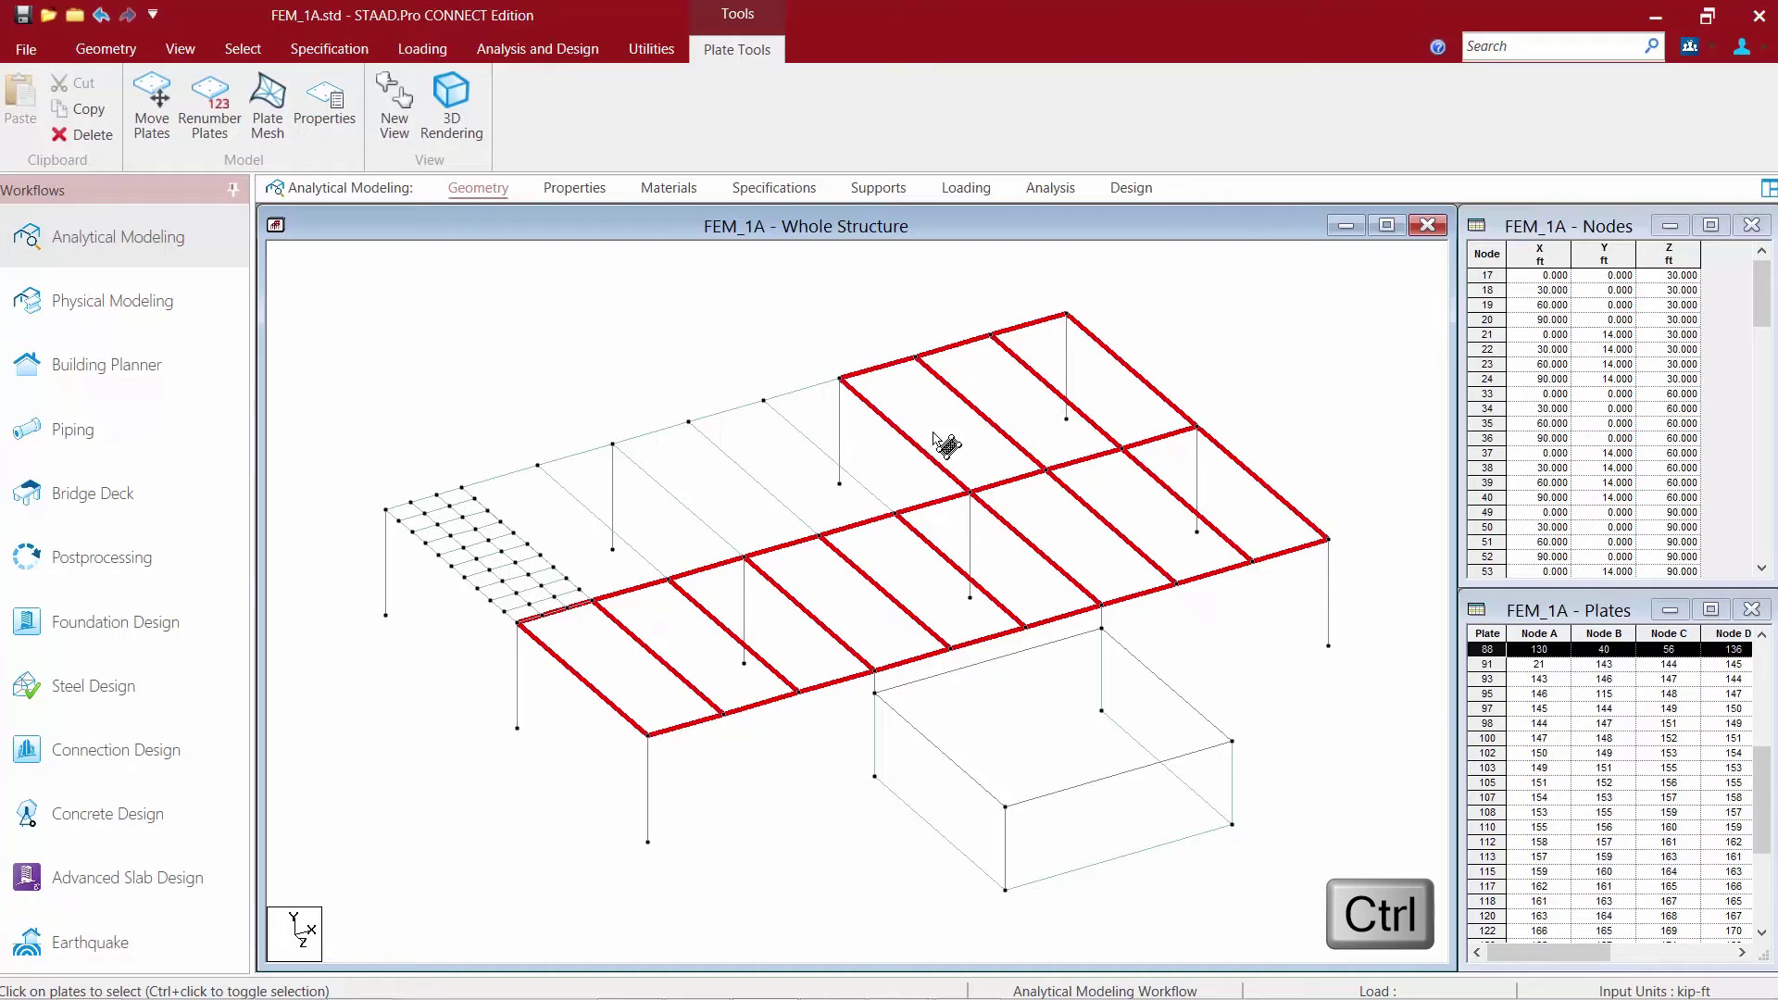
ctrl+click(903, 464)
ctrl+click(791, 500)
ctrl+click(713, 500)
ctrl+click(651, 530)
ctrl+click(567, 519)
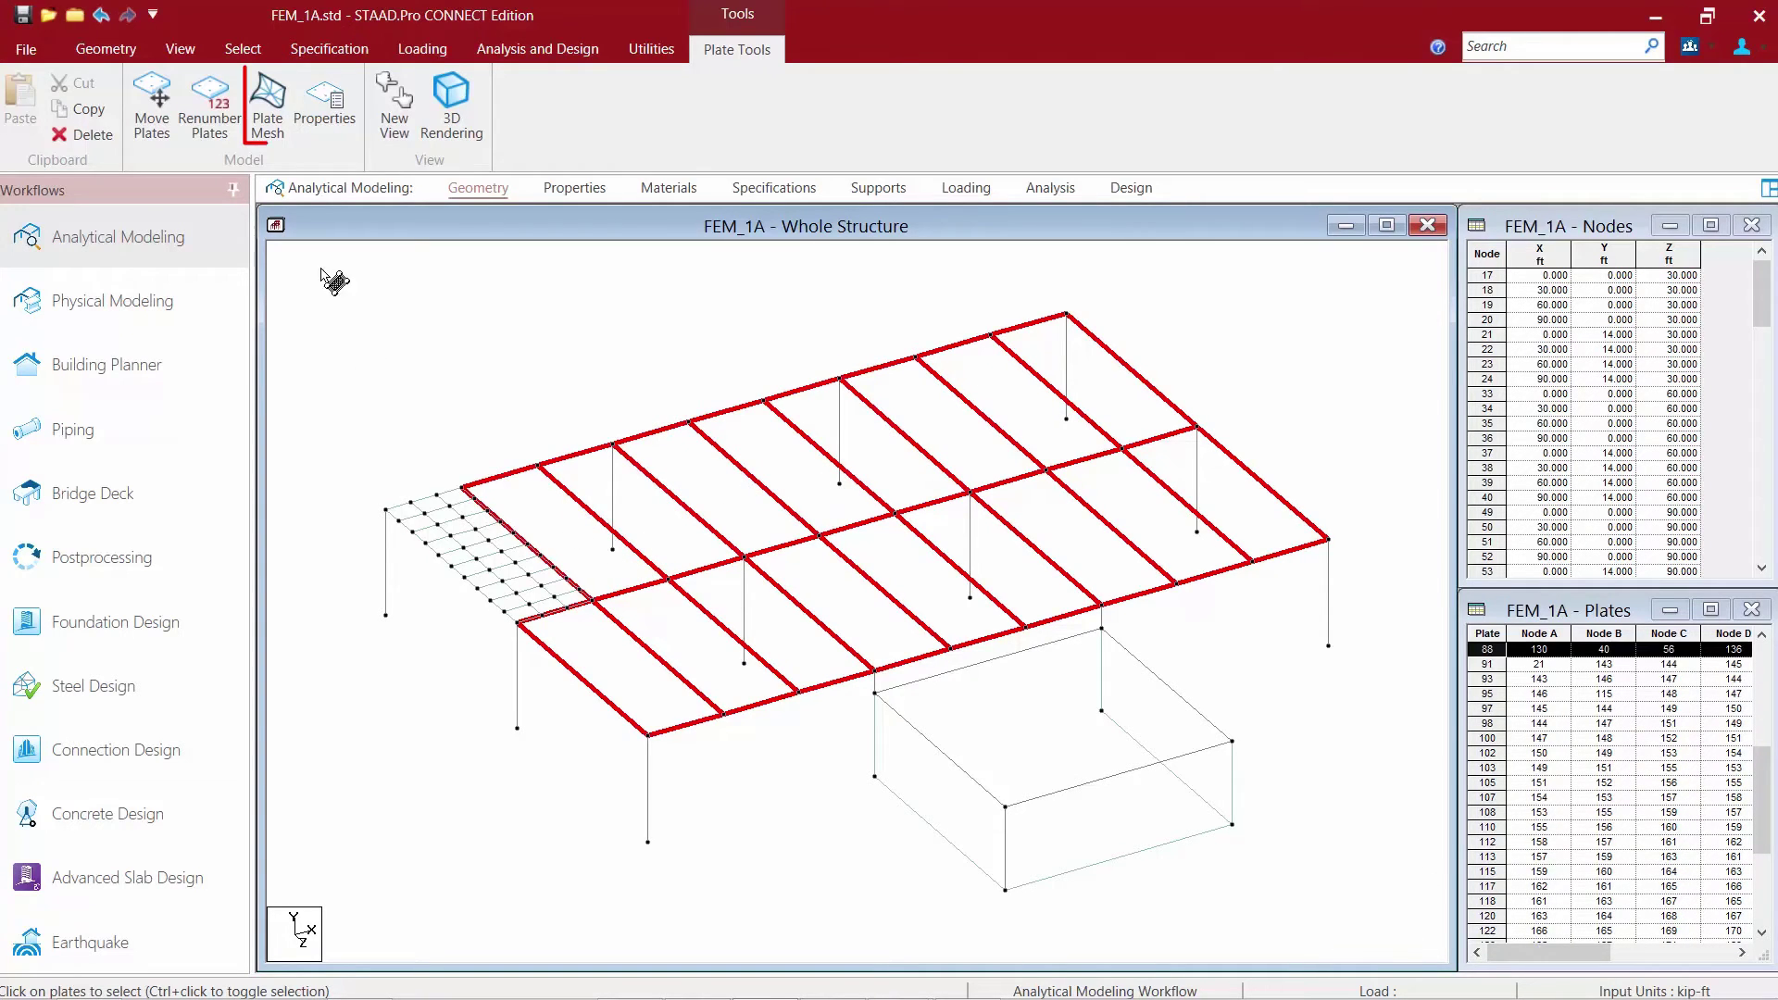
- Mesh the selected roof plates with quadrilateral meshing, using 3 divisions along AB and CD/CA and 10 along BC and DA
click(267, 126)
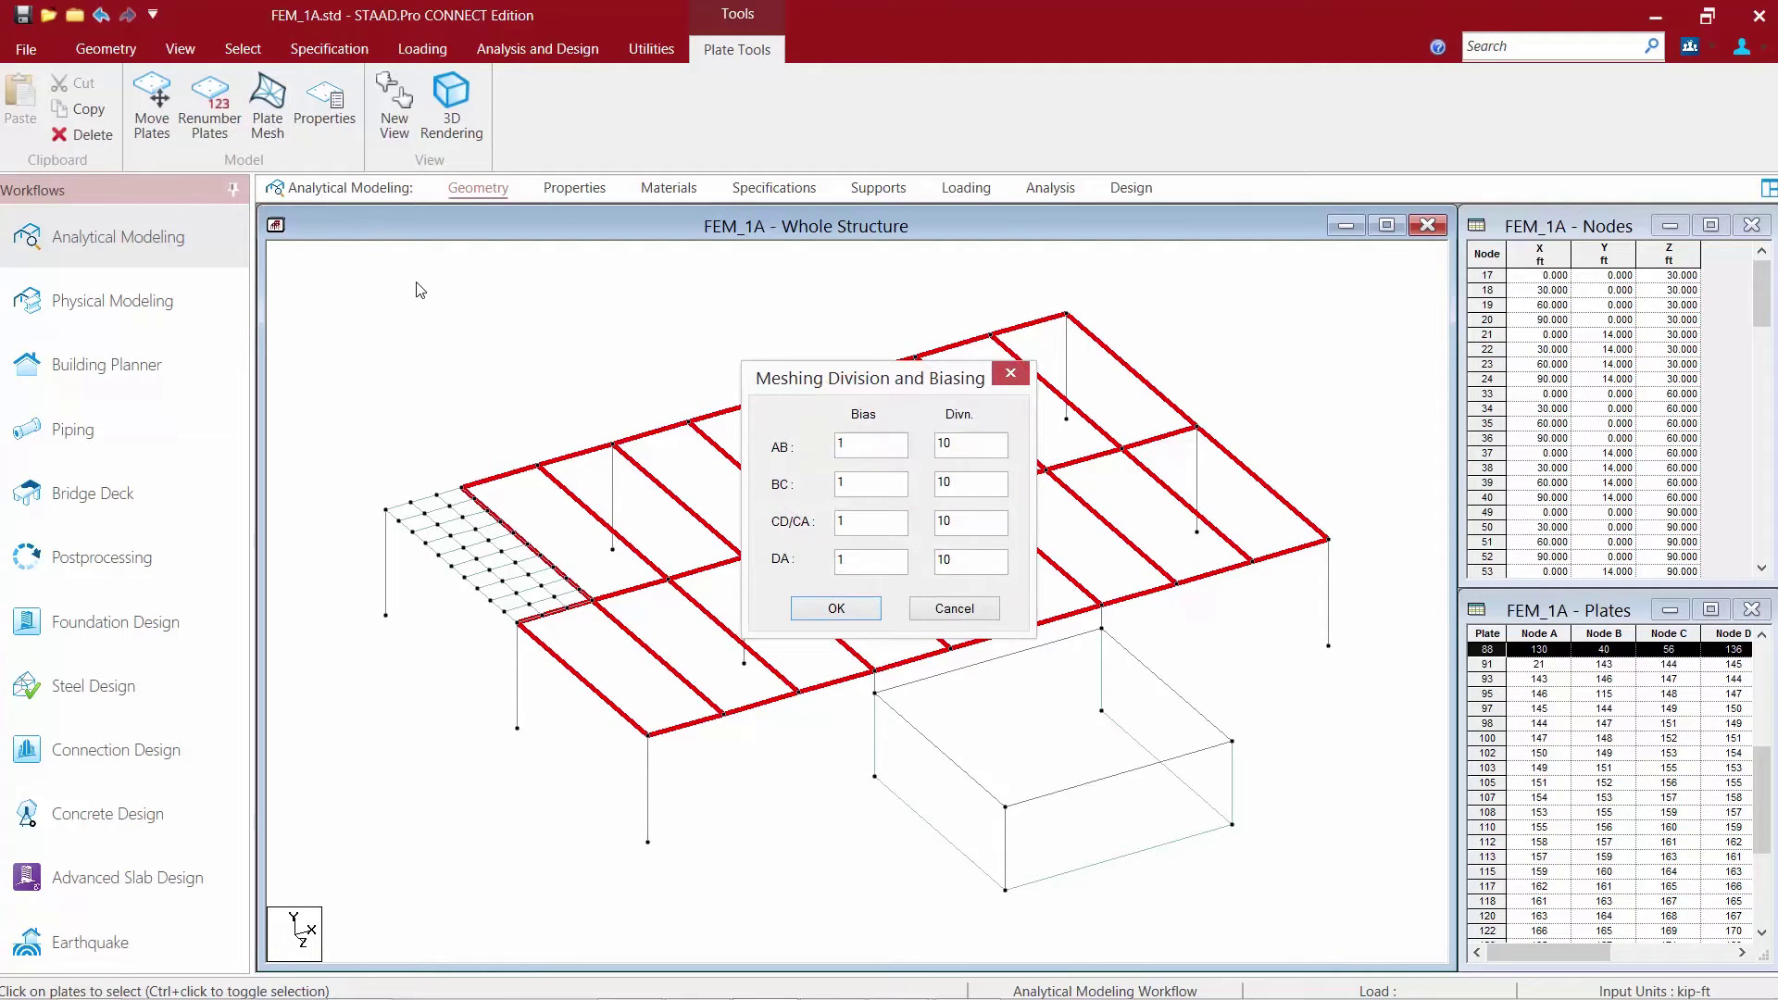
double_click(941, 446)
text(3)
double_click(960, 520)
text(3)
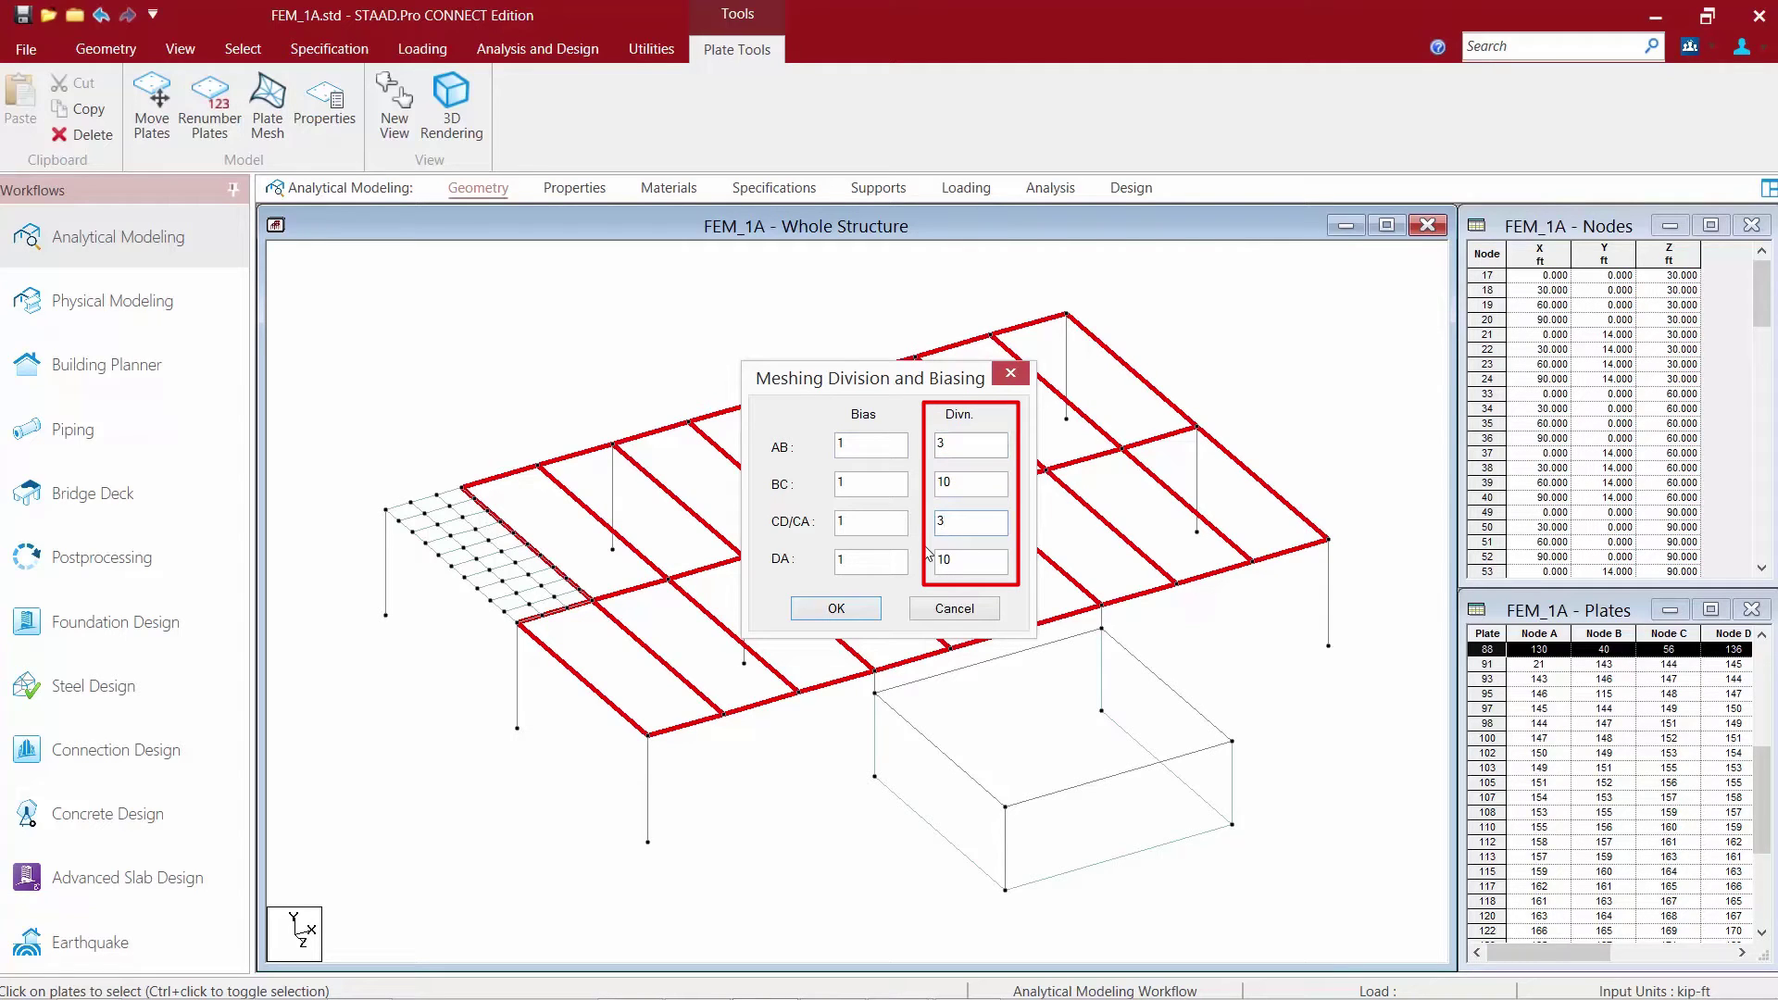
click(827, 611)
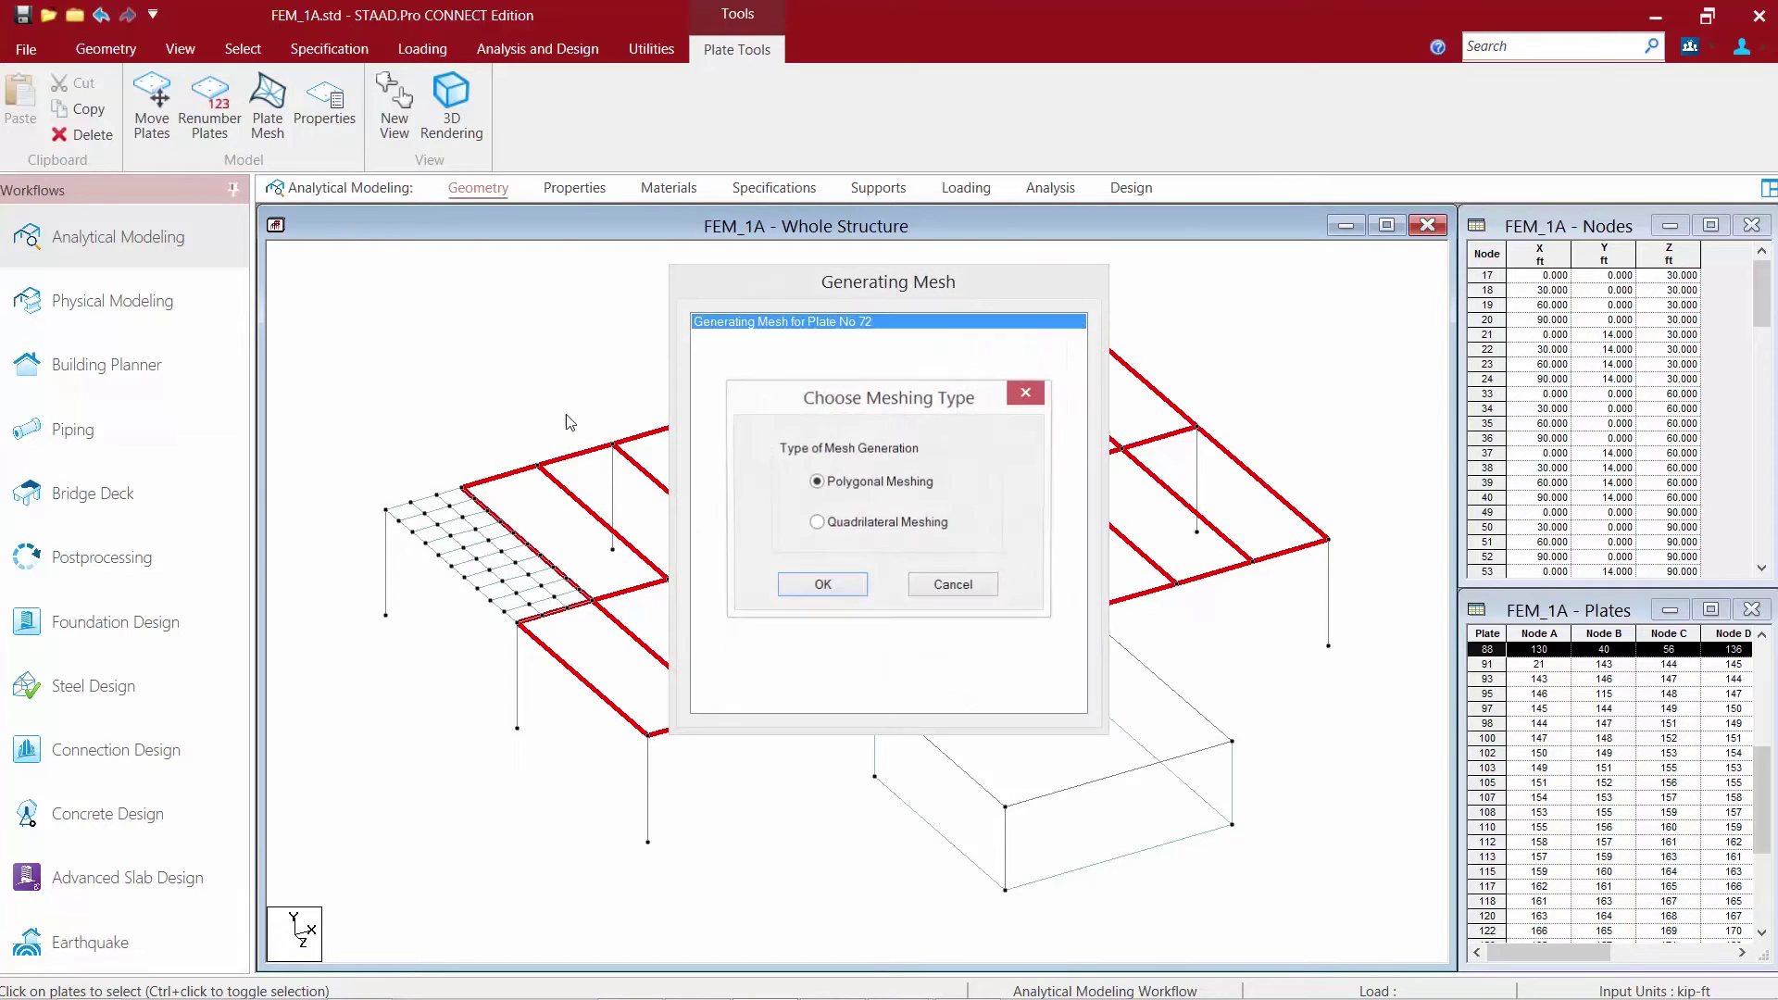
click(849, 530)
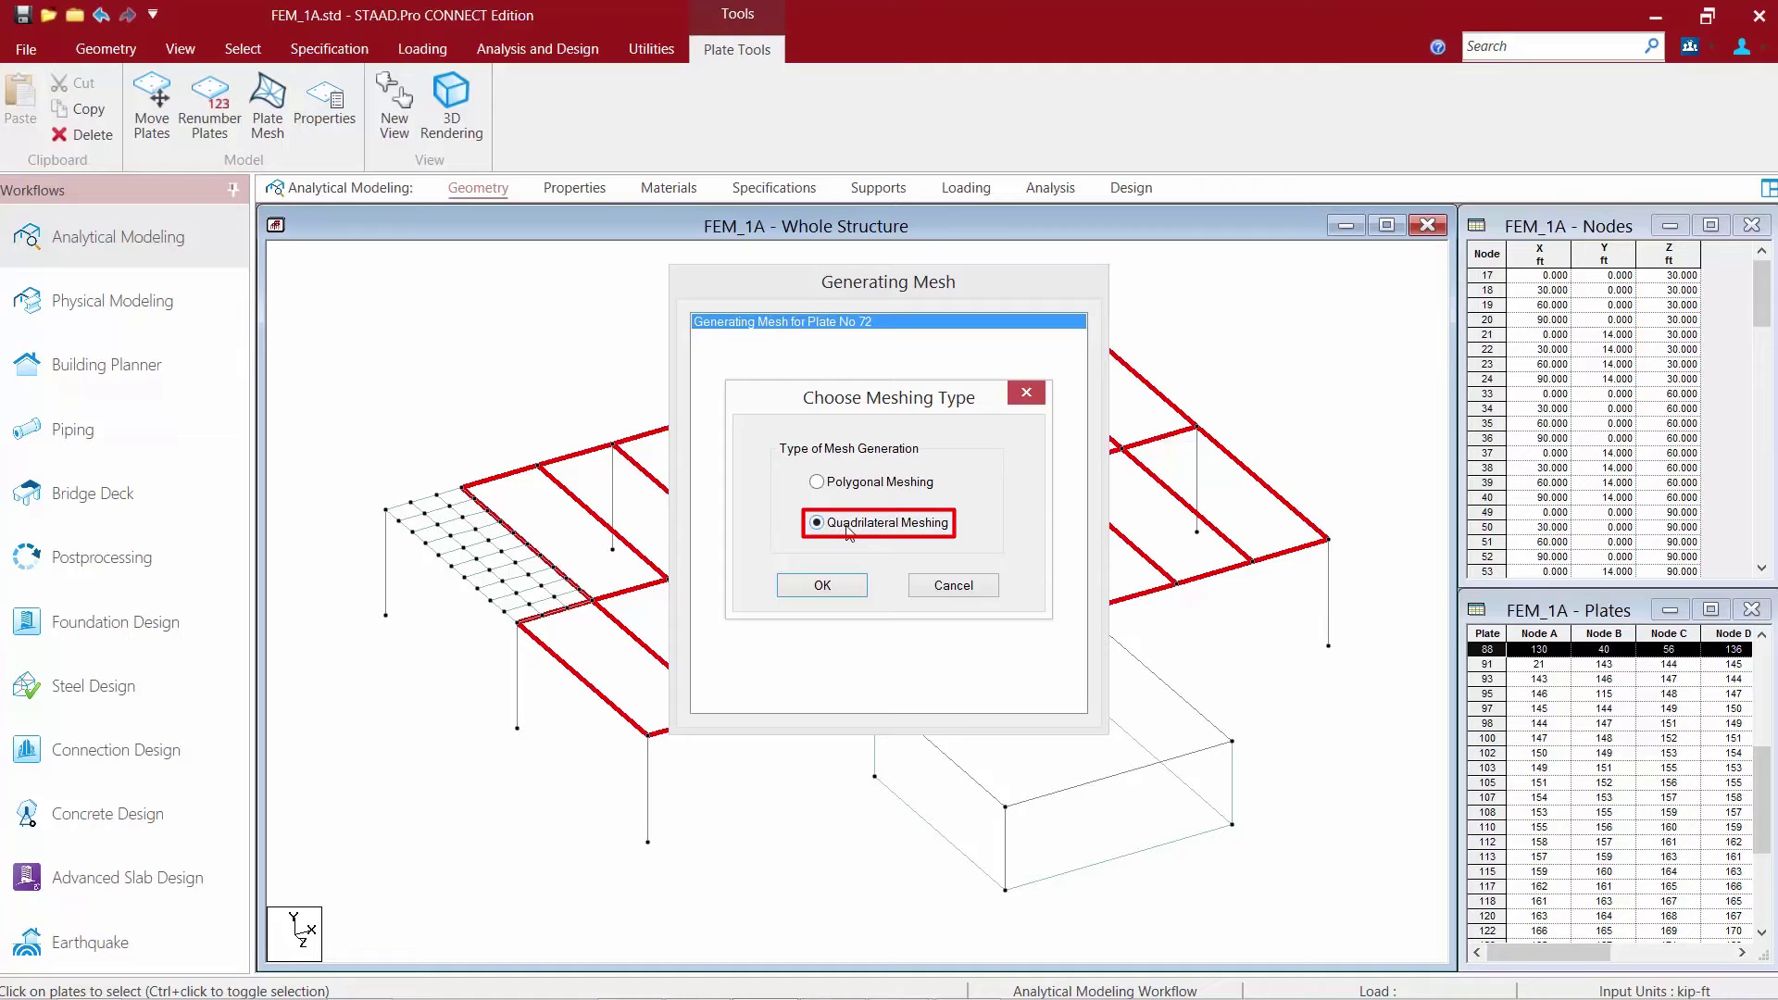
click(821, 586)
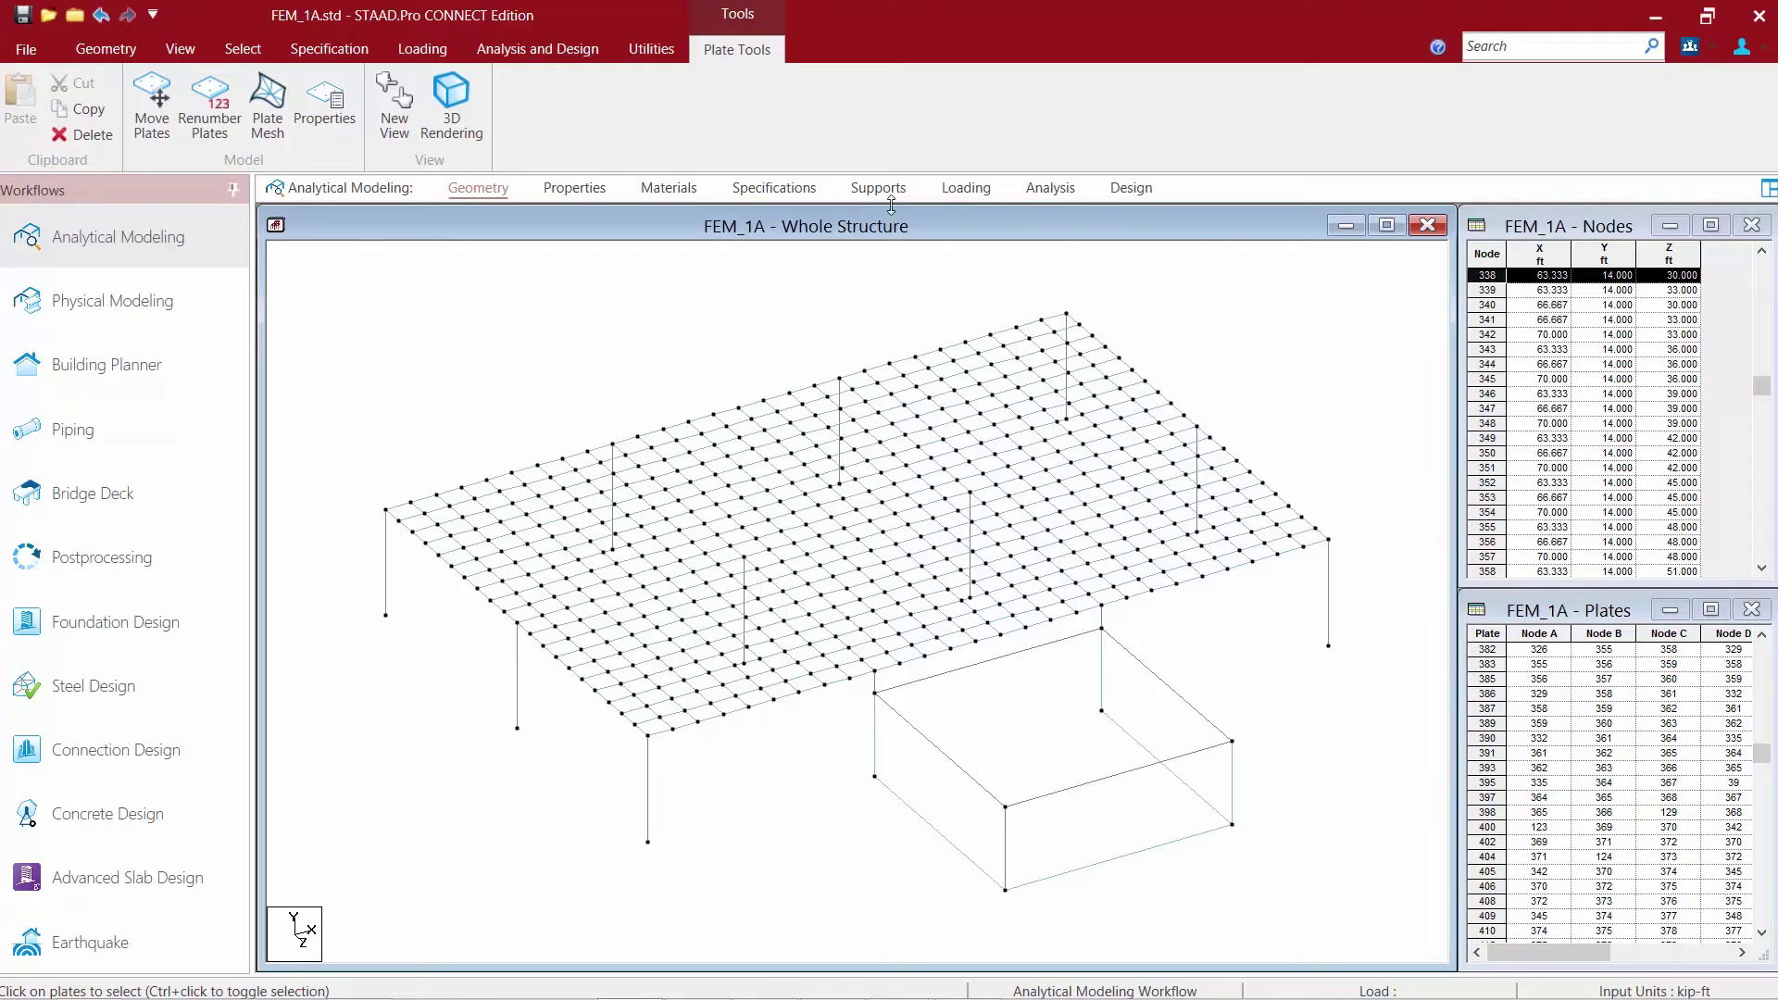
- Outline a surface mesh through the four top corner nodes of the lower roof and choose polygonal meshing for it
click(100, 51)
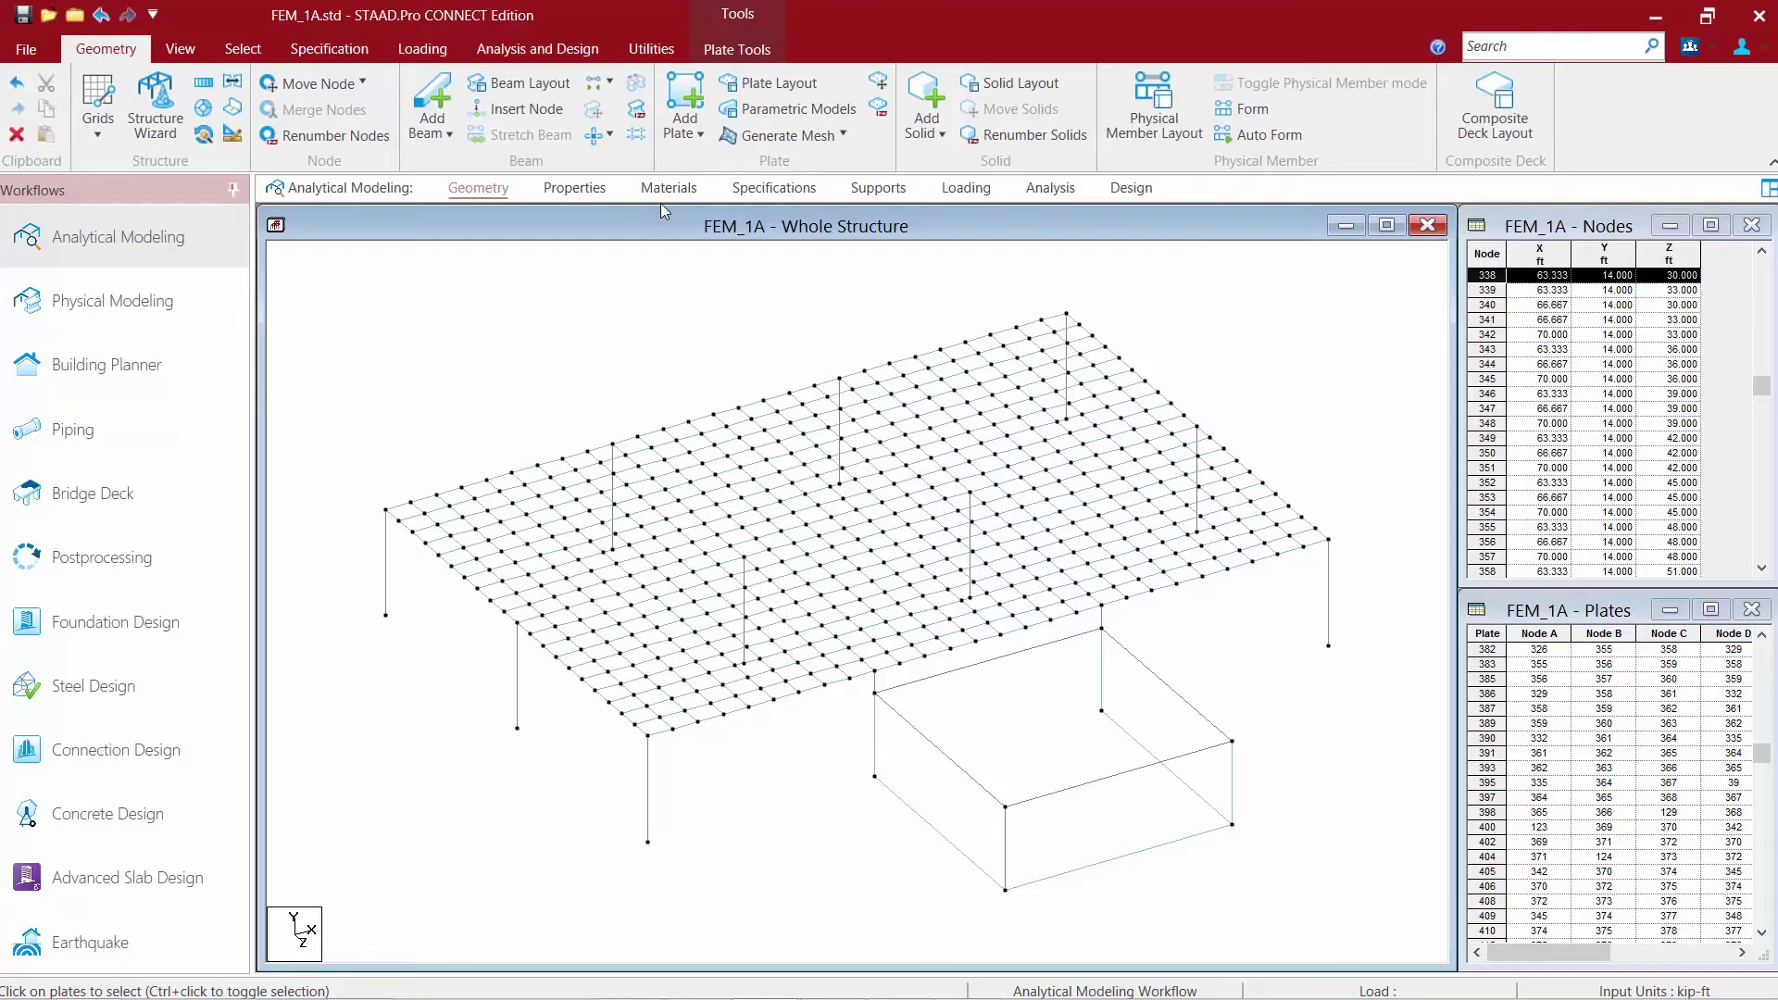
click(840, 136)
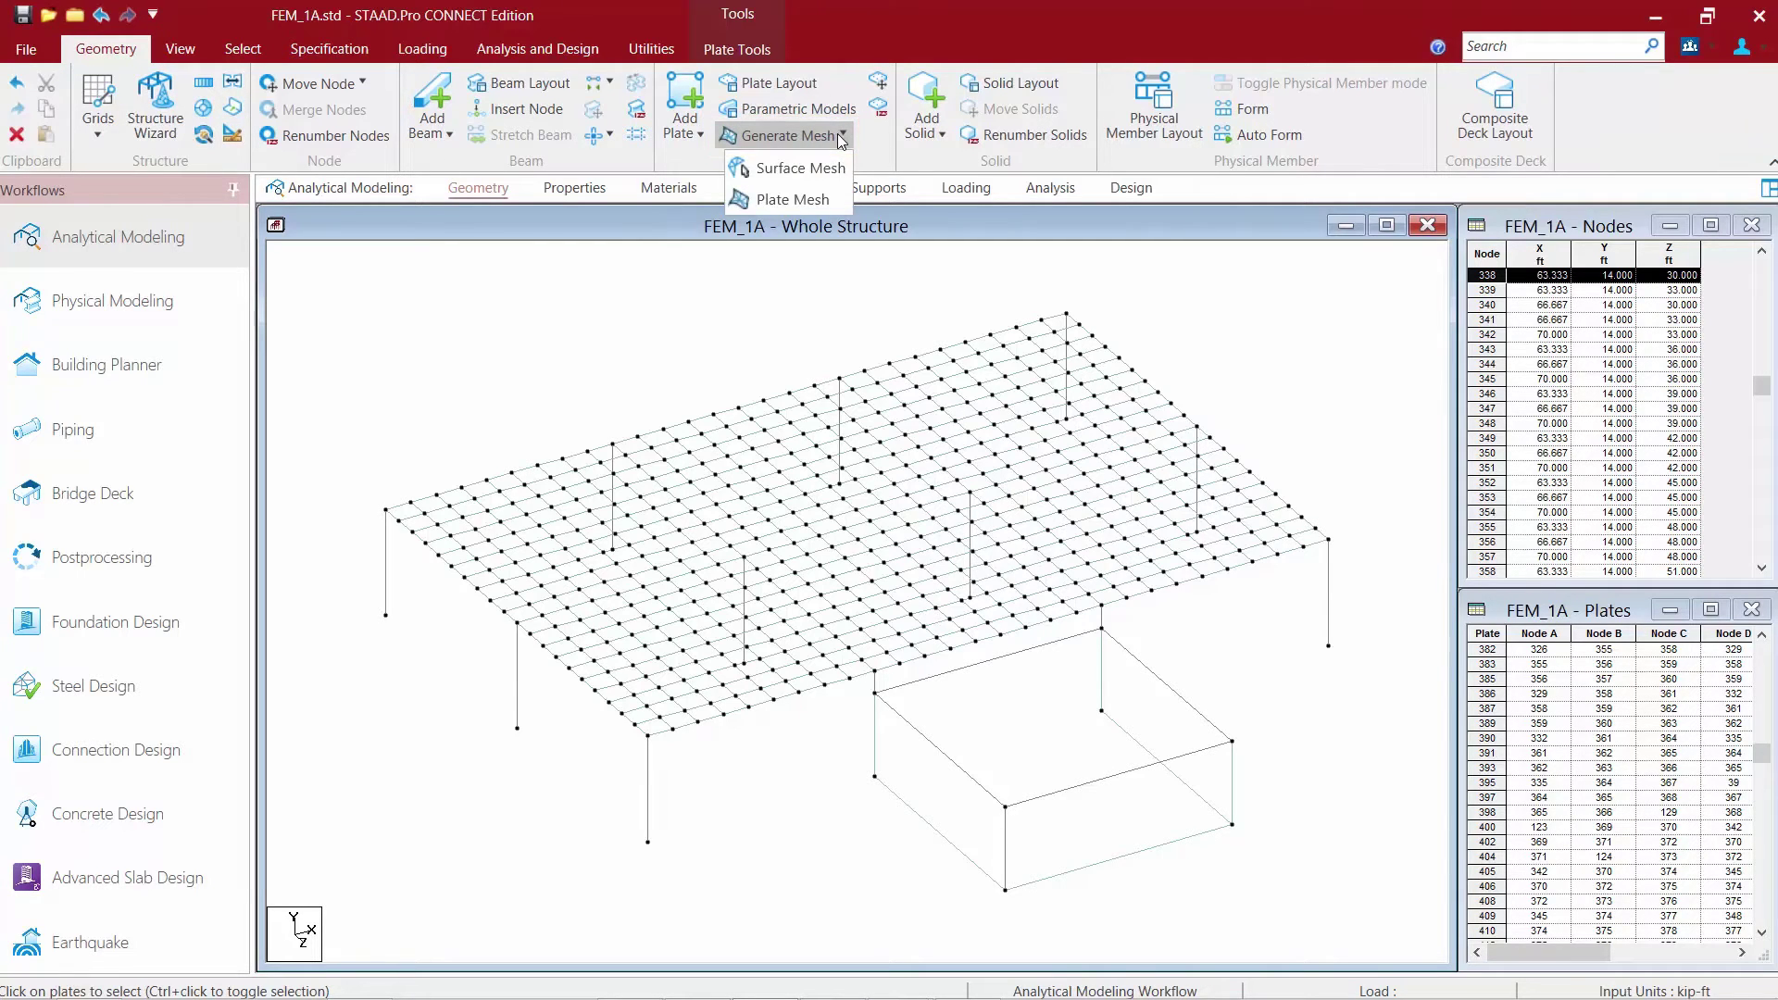
click(801, 176)
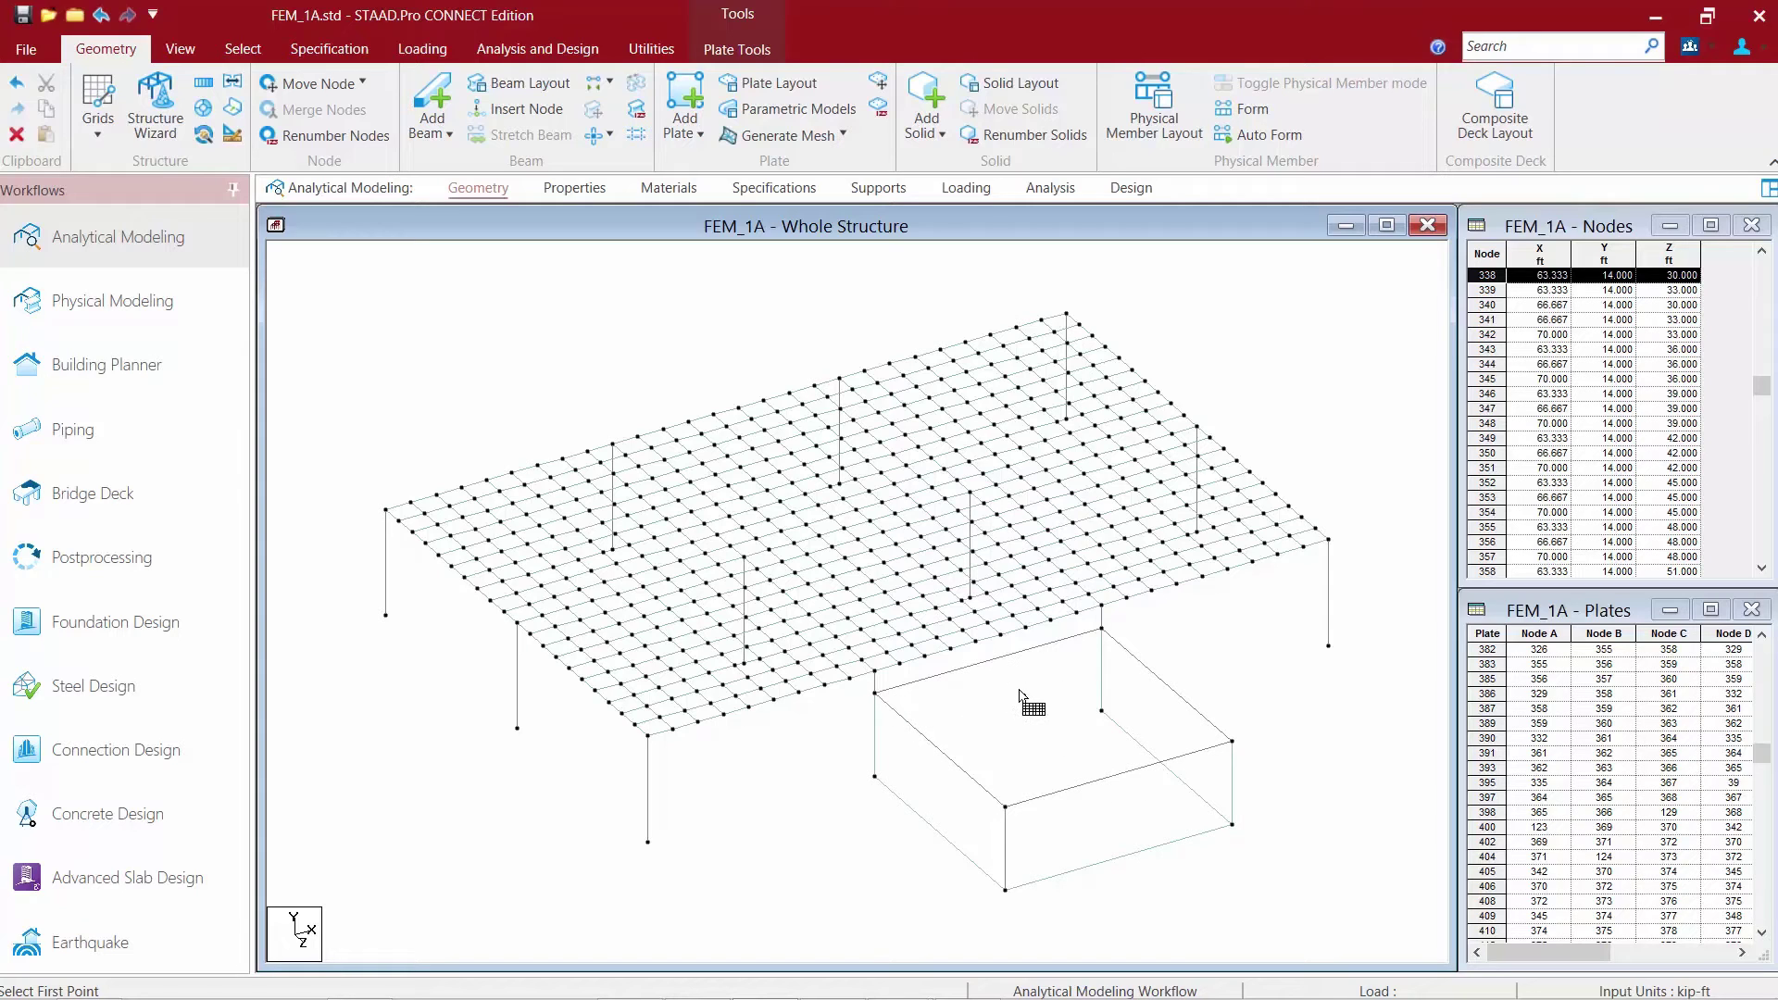
click(874, 694)
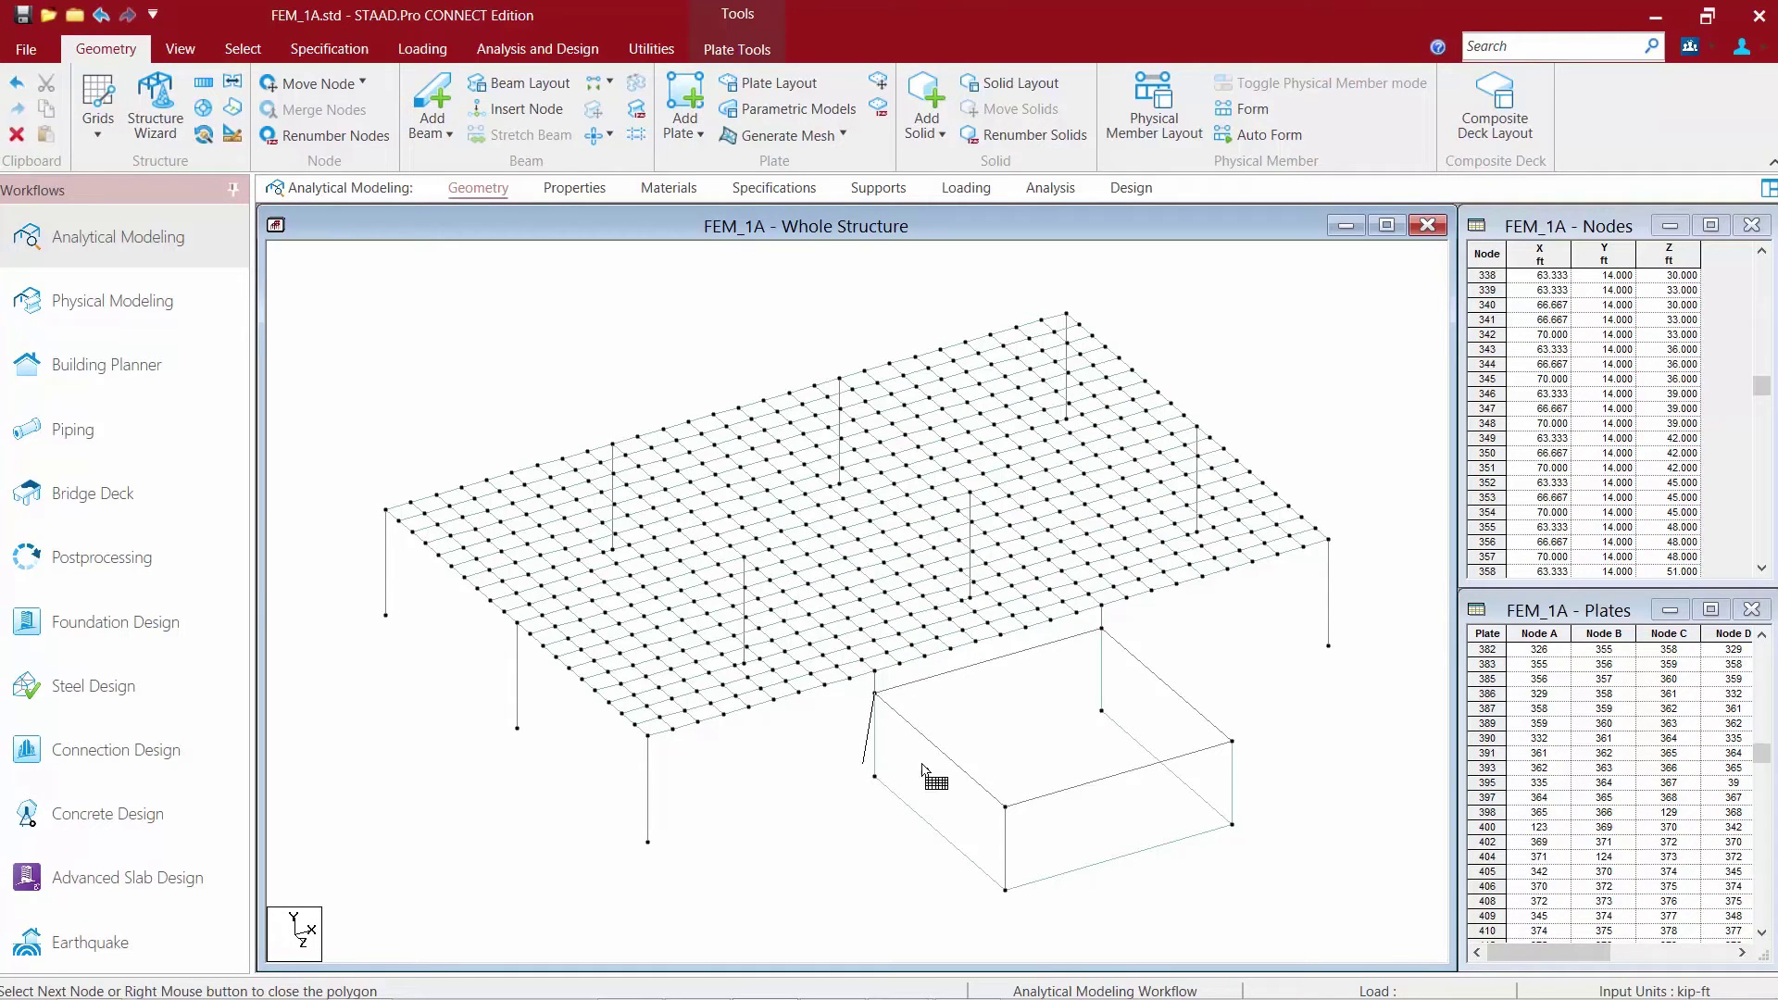
click(1101, 631)
click(1232, 740)
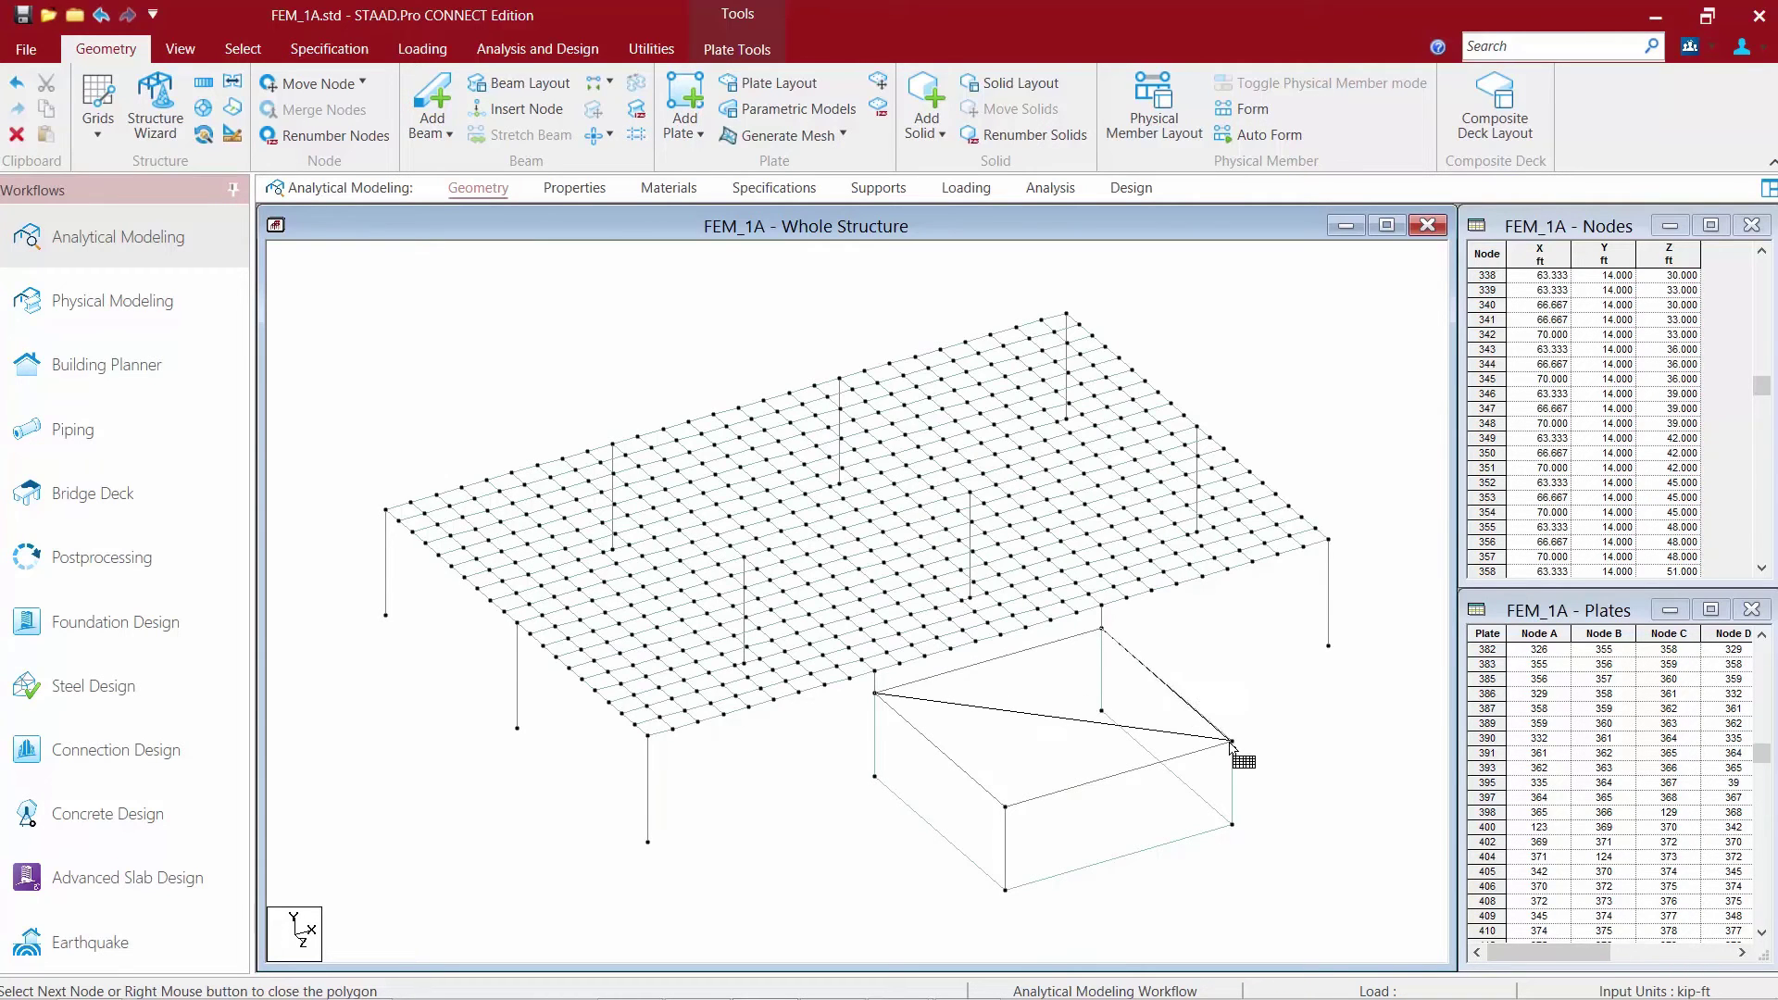
click(1004, 805)
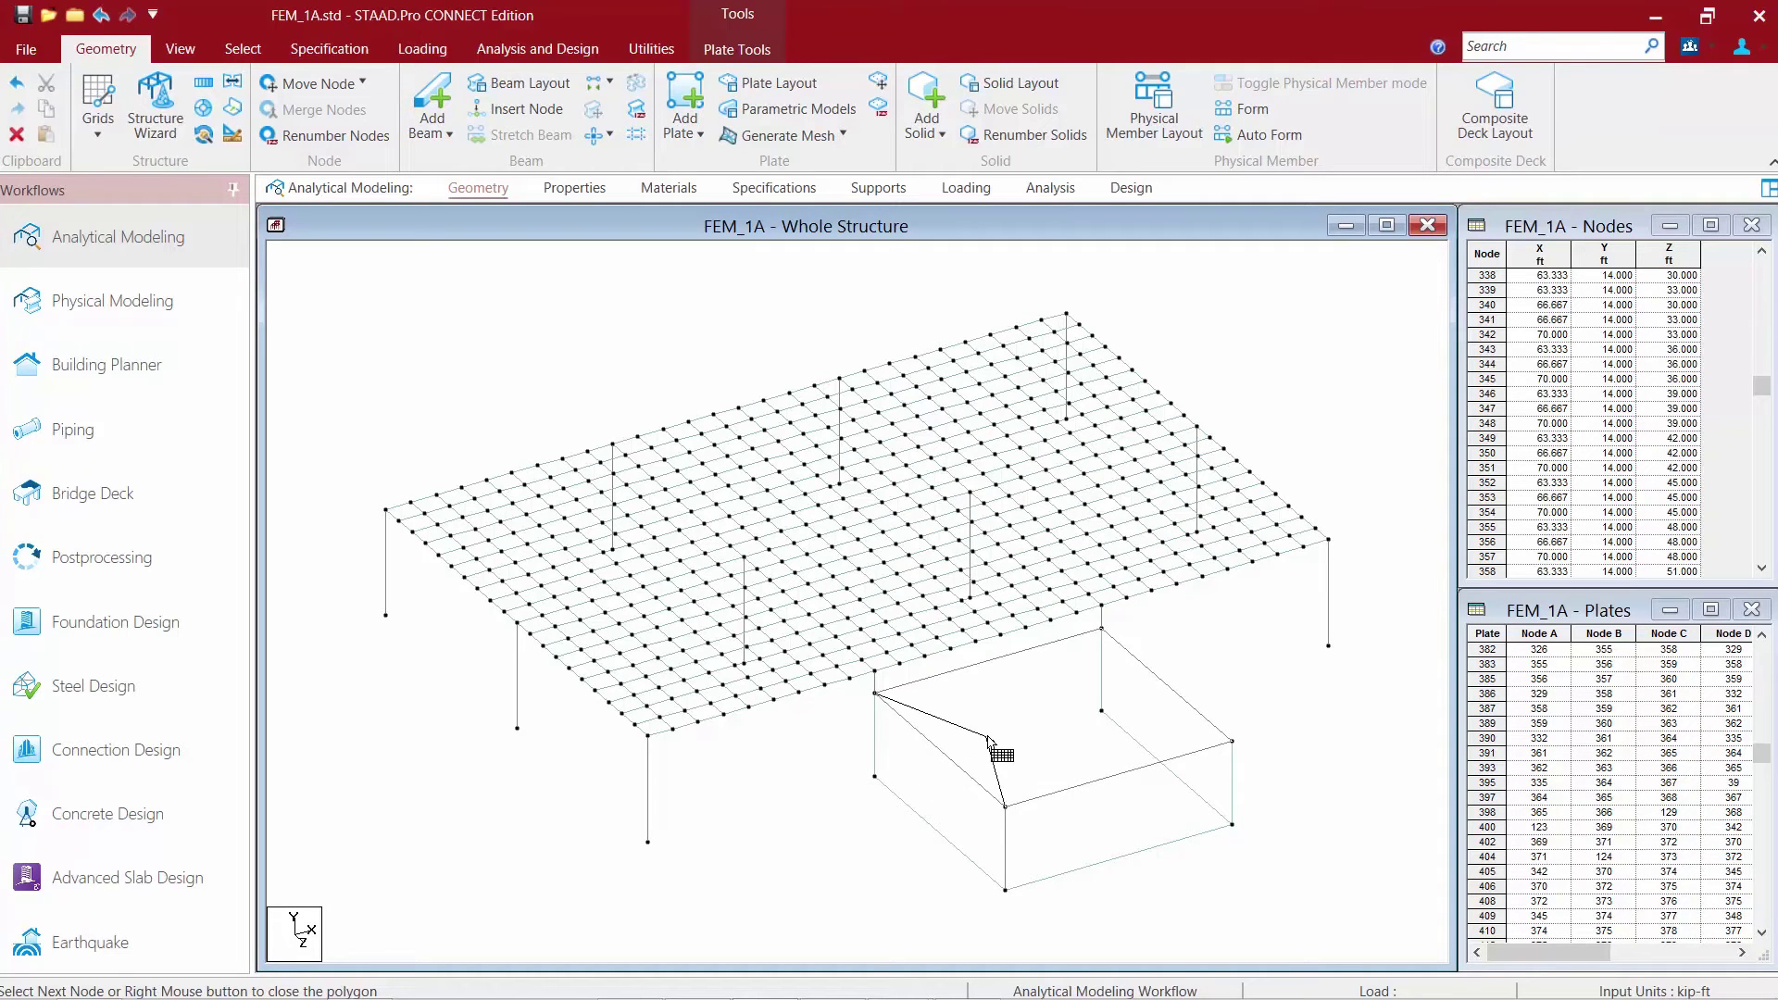
click(874, 693)
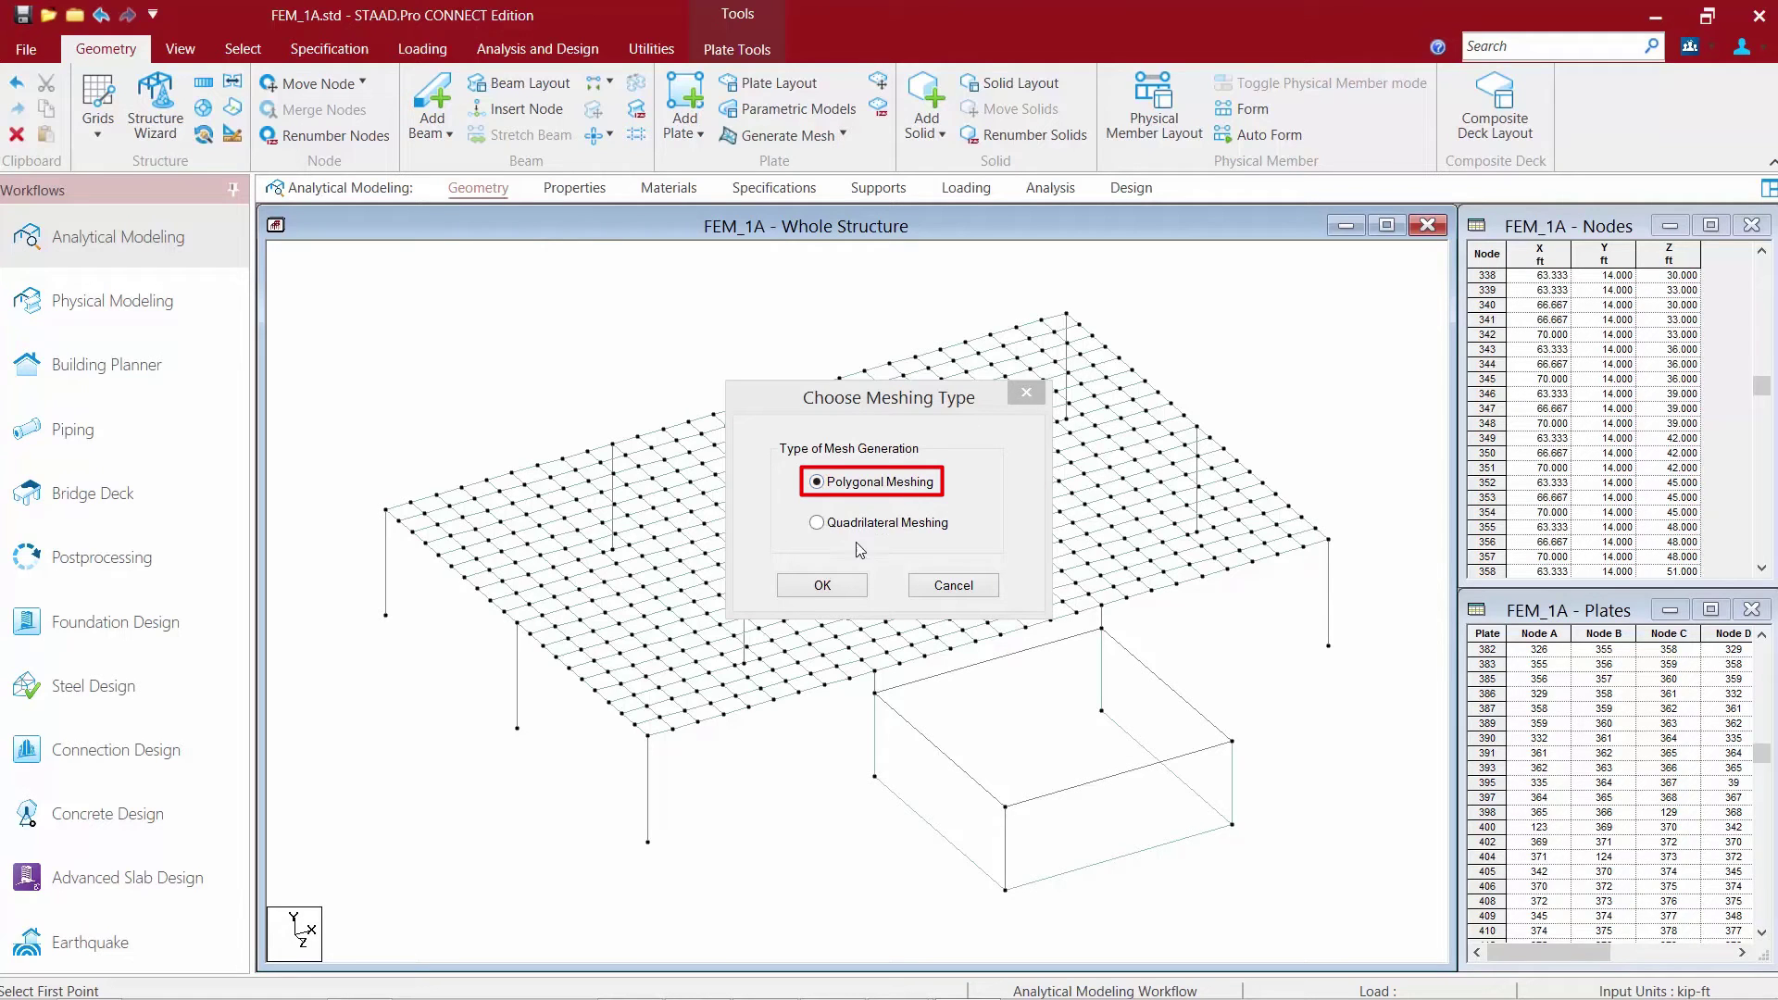
click(822, 585)
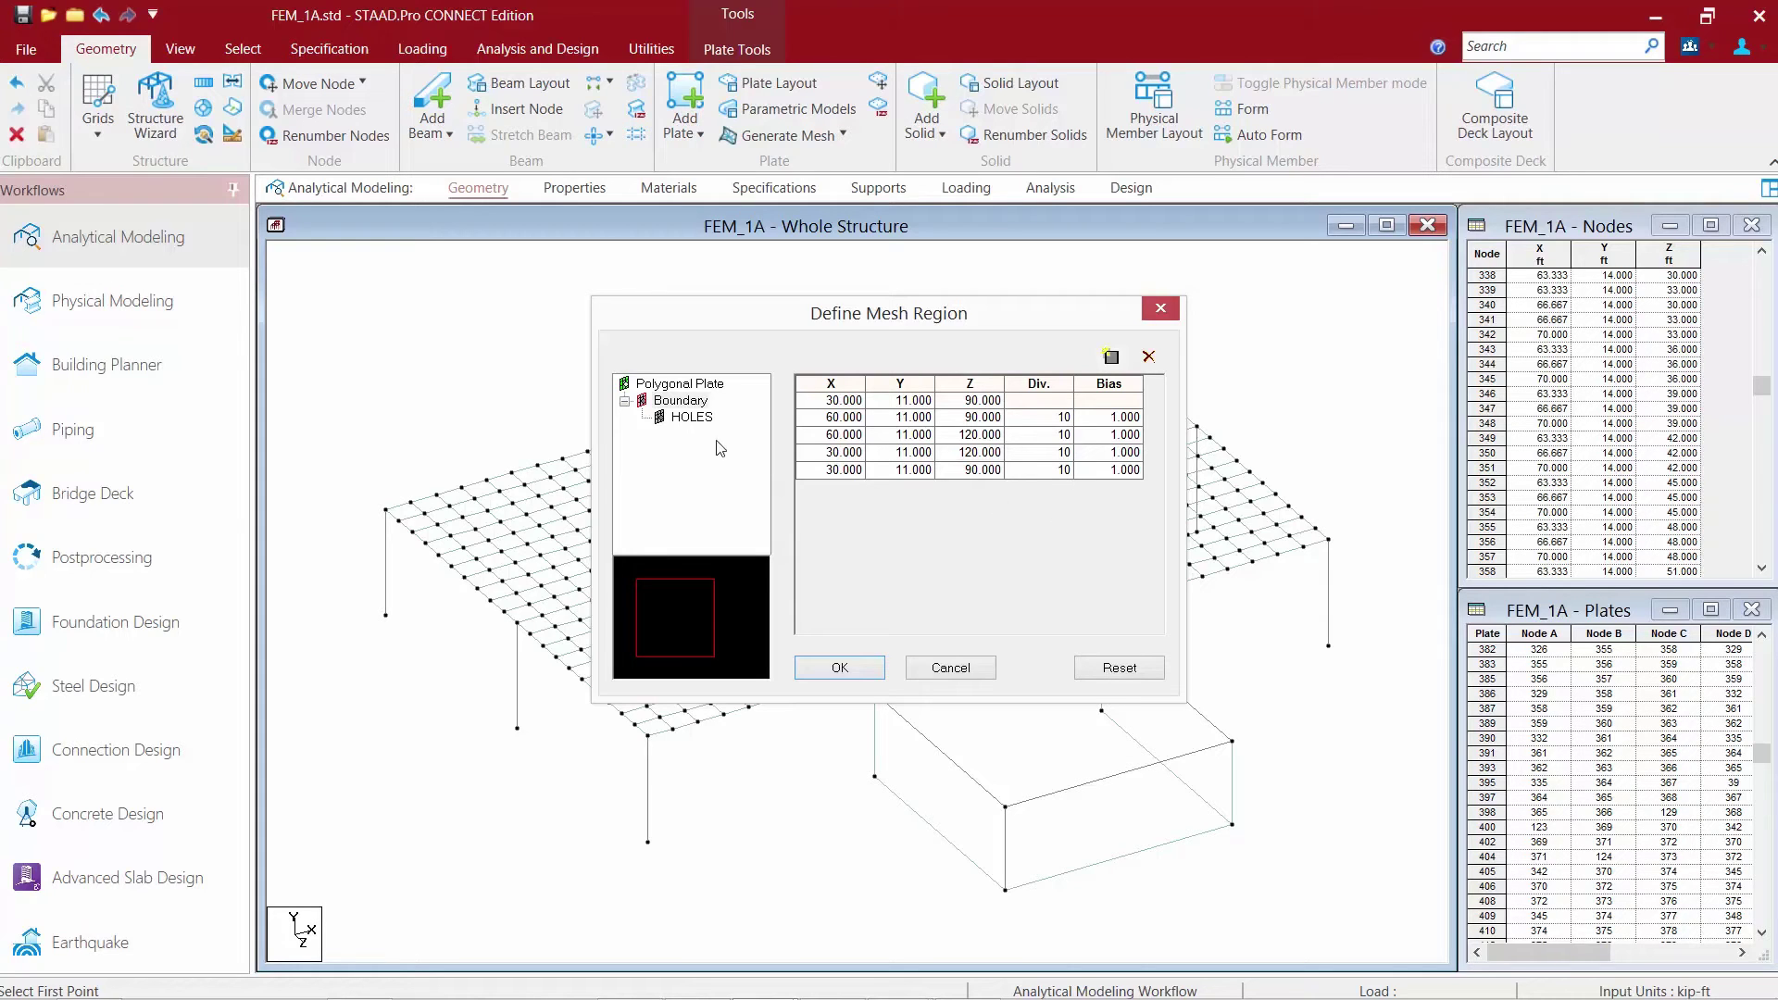
- Add a hole to the polygonal mesh region and set its region type to Circle
click(694, 418)
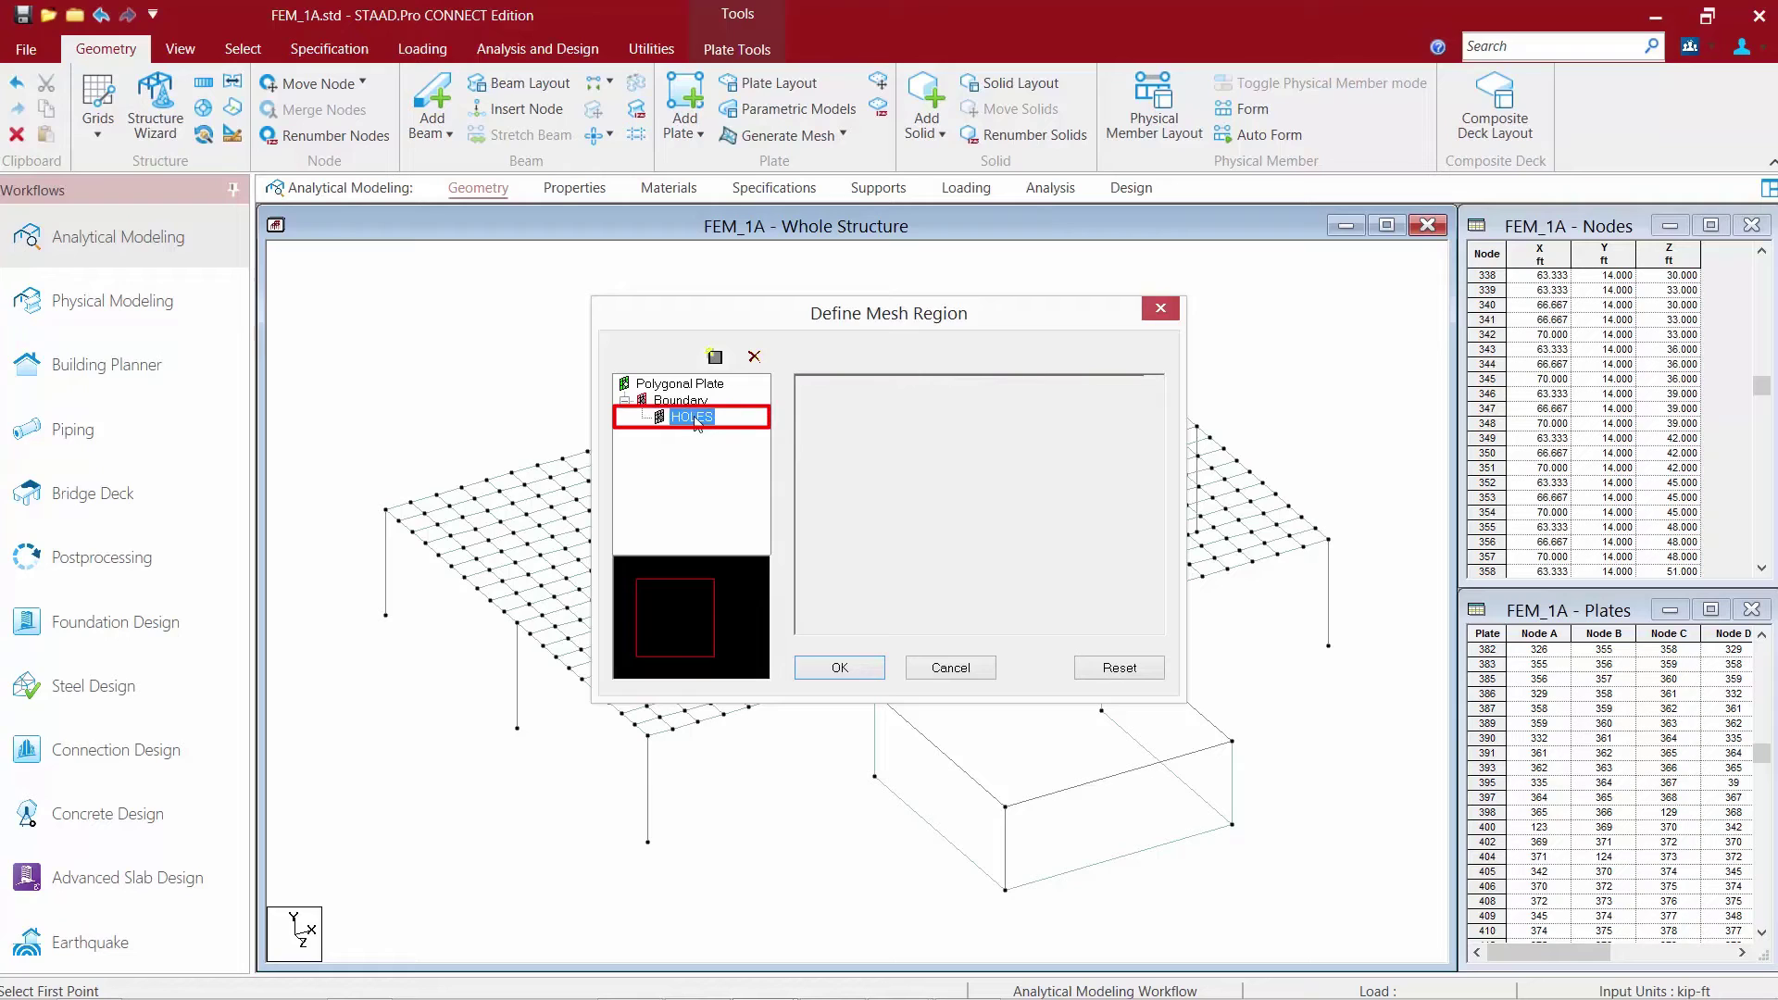
click(714, 359)
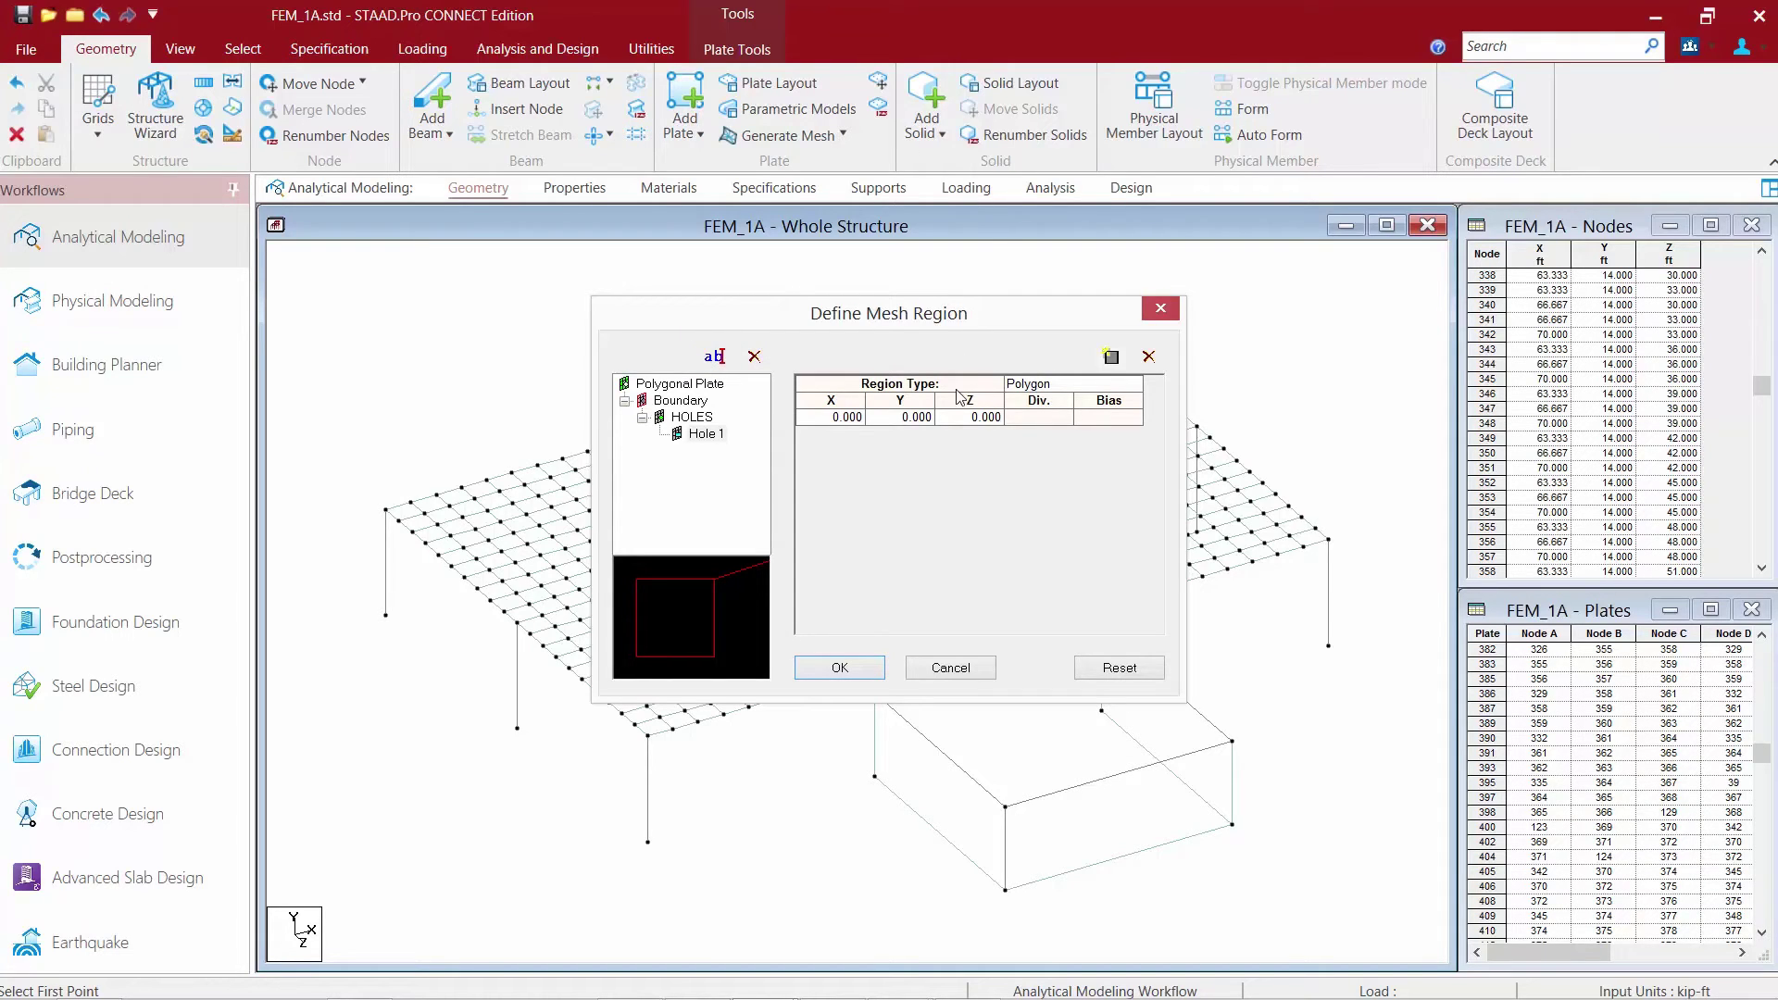
click(1093, 387)
click(1095, 385)
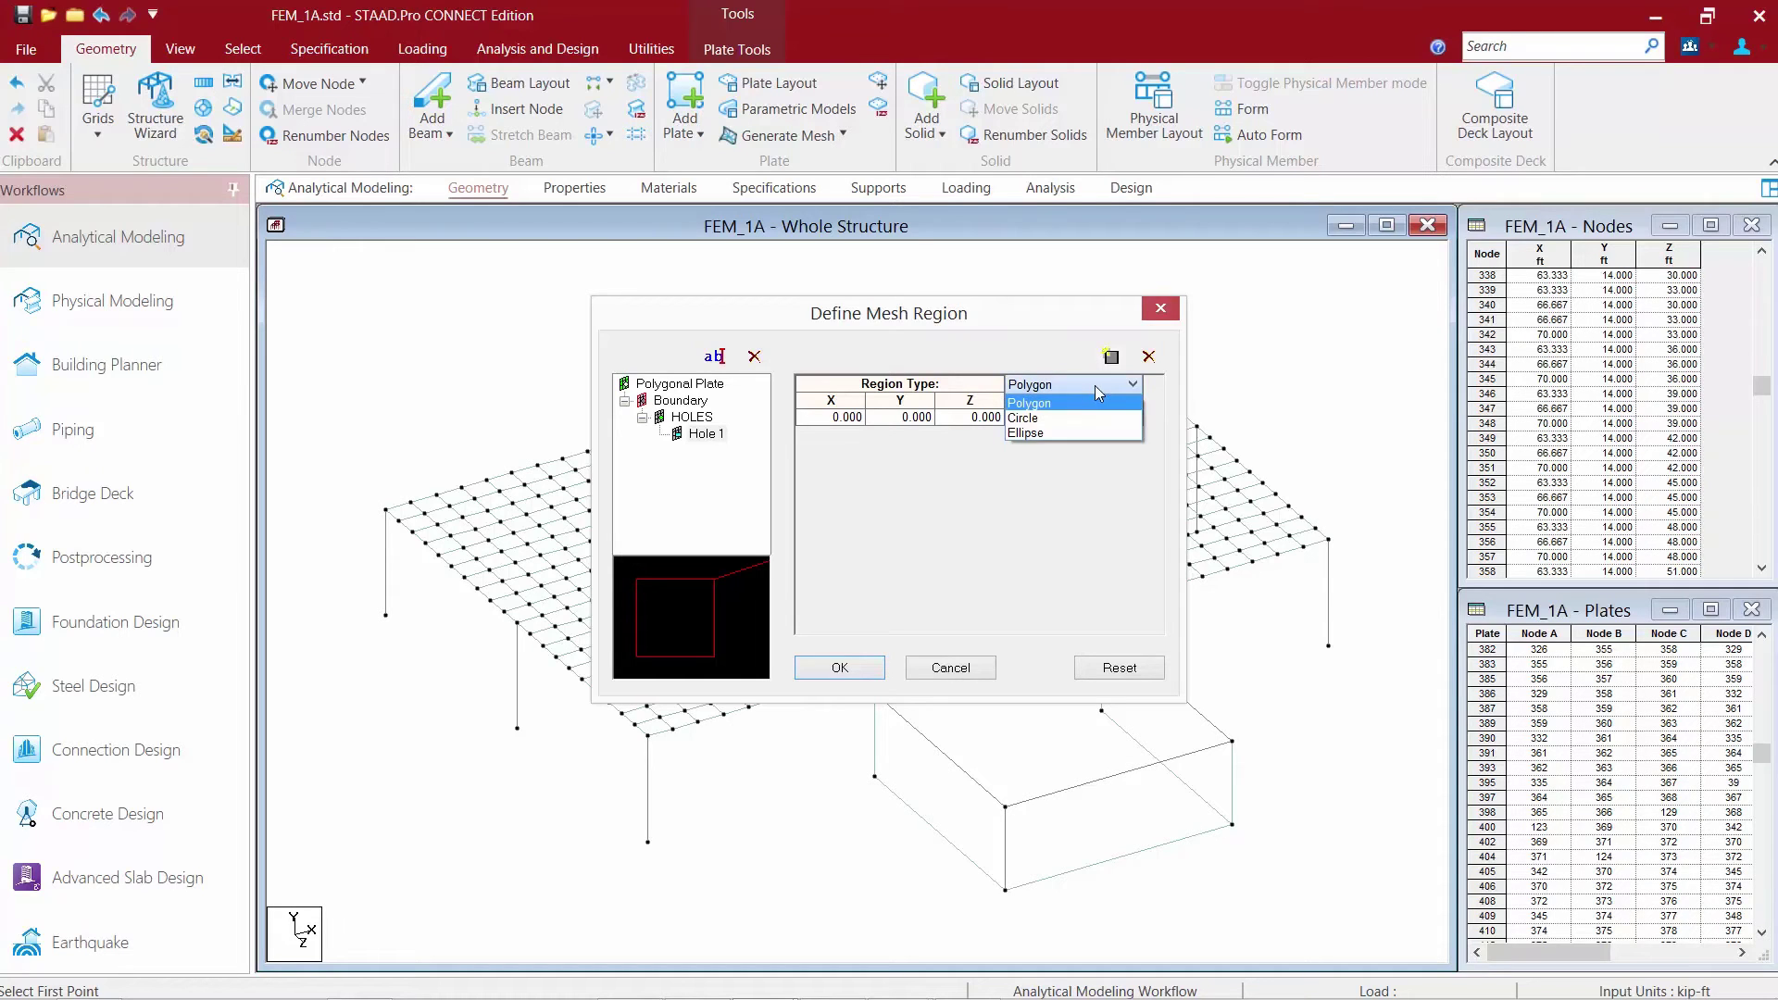
click(1032, 418)
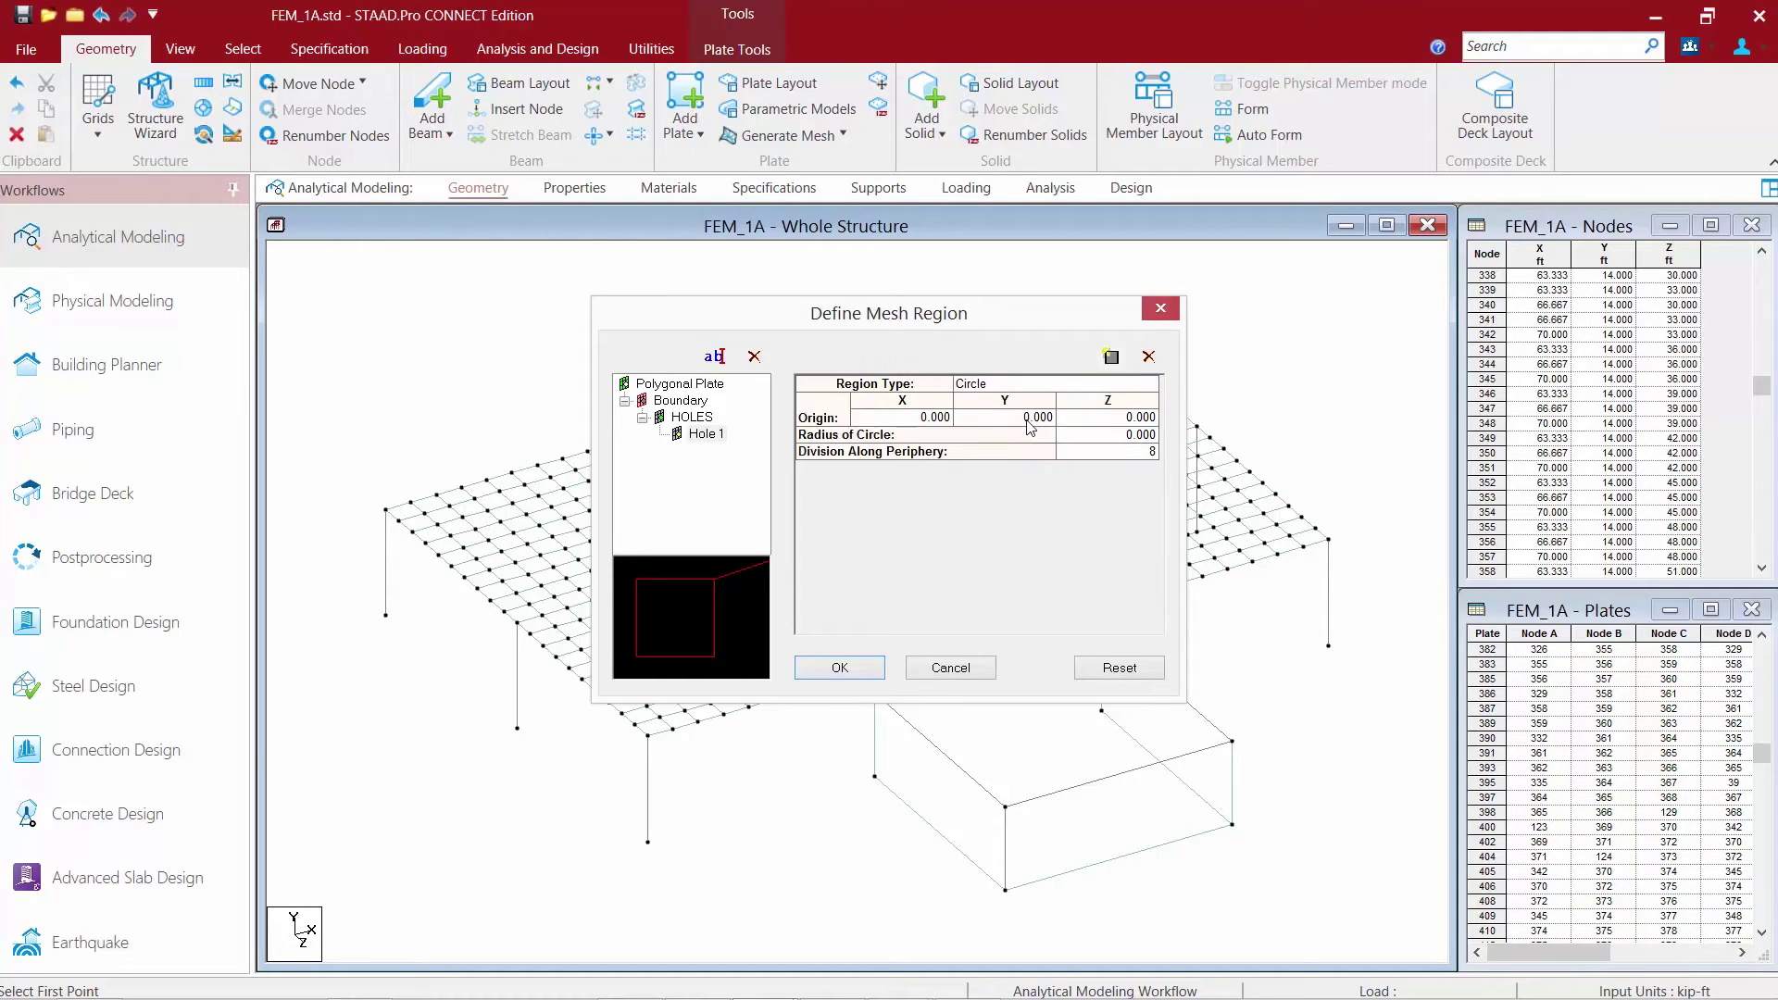
- Set the circular hole's origin to X 40, Y 11, Z 110
click(877, 422)
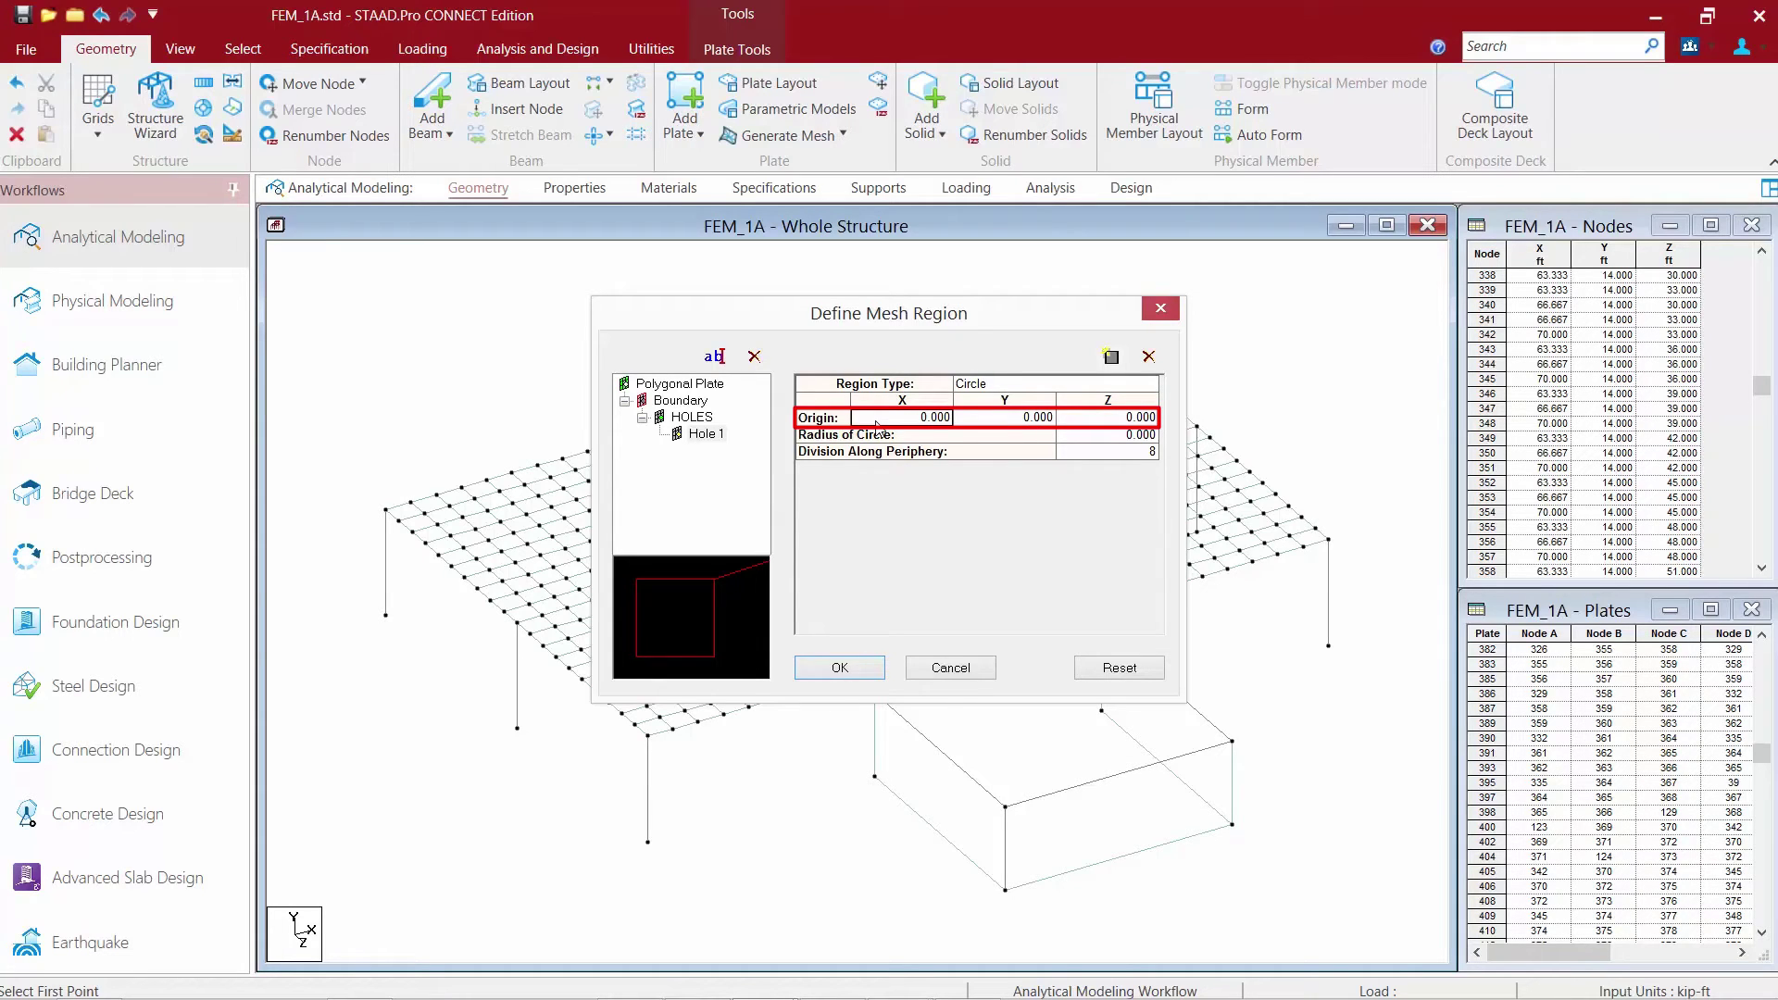
text(40)
click(984, 424)
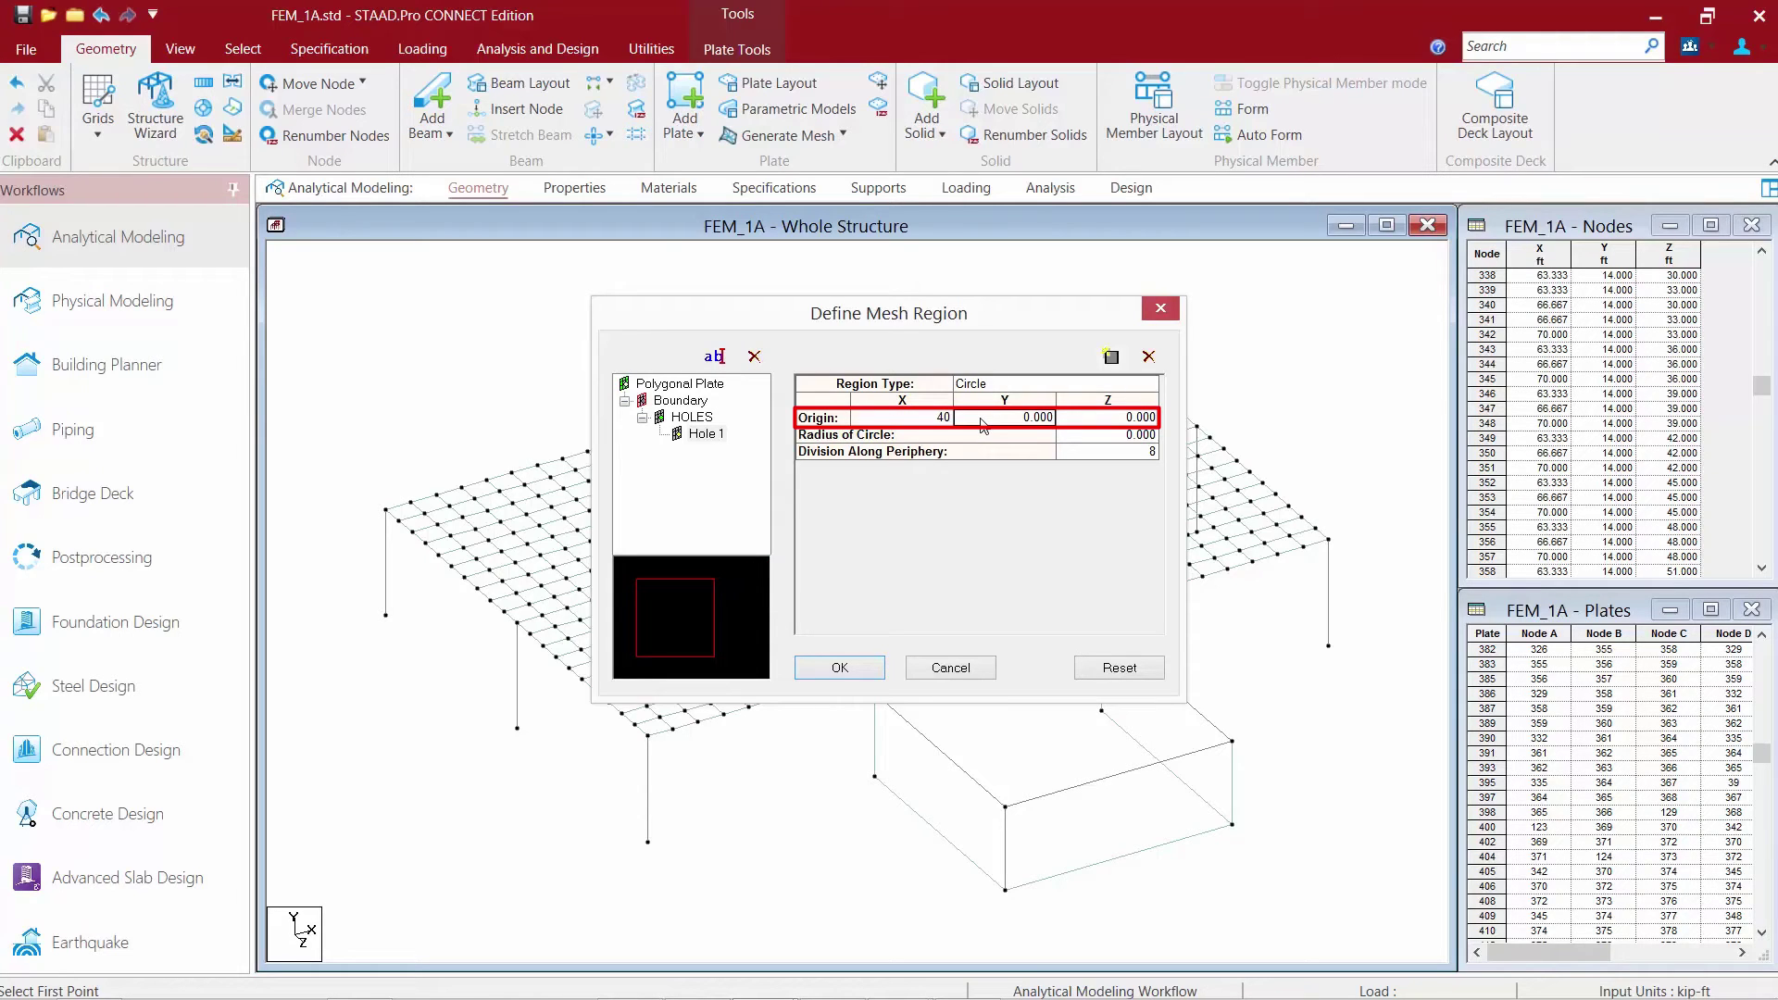
text(11)
click(1095, 423)
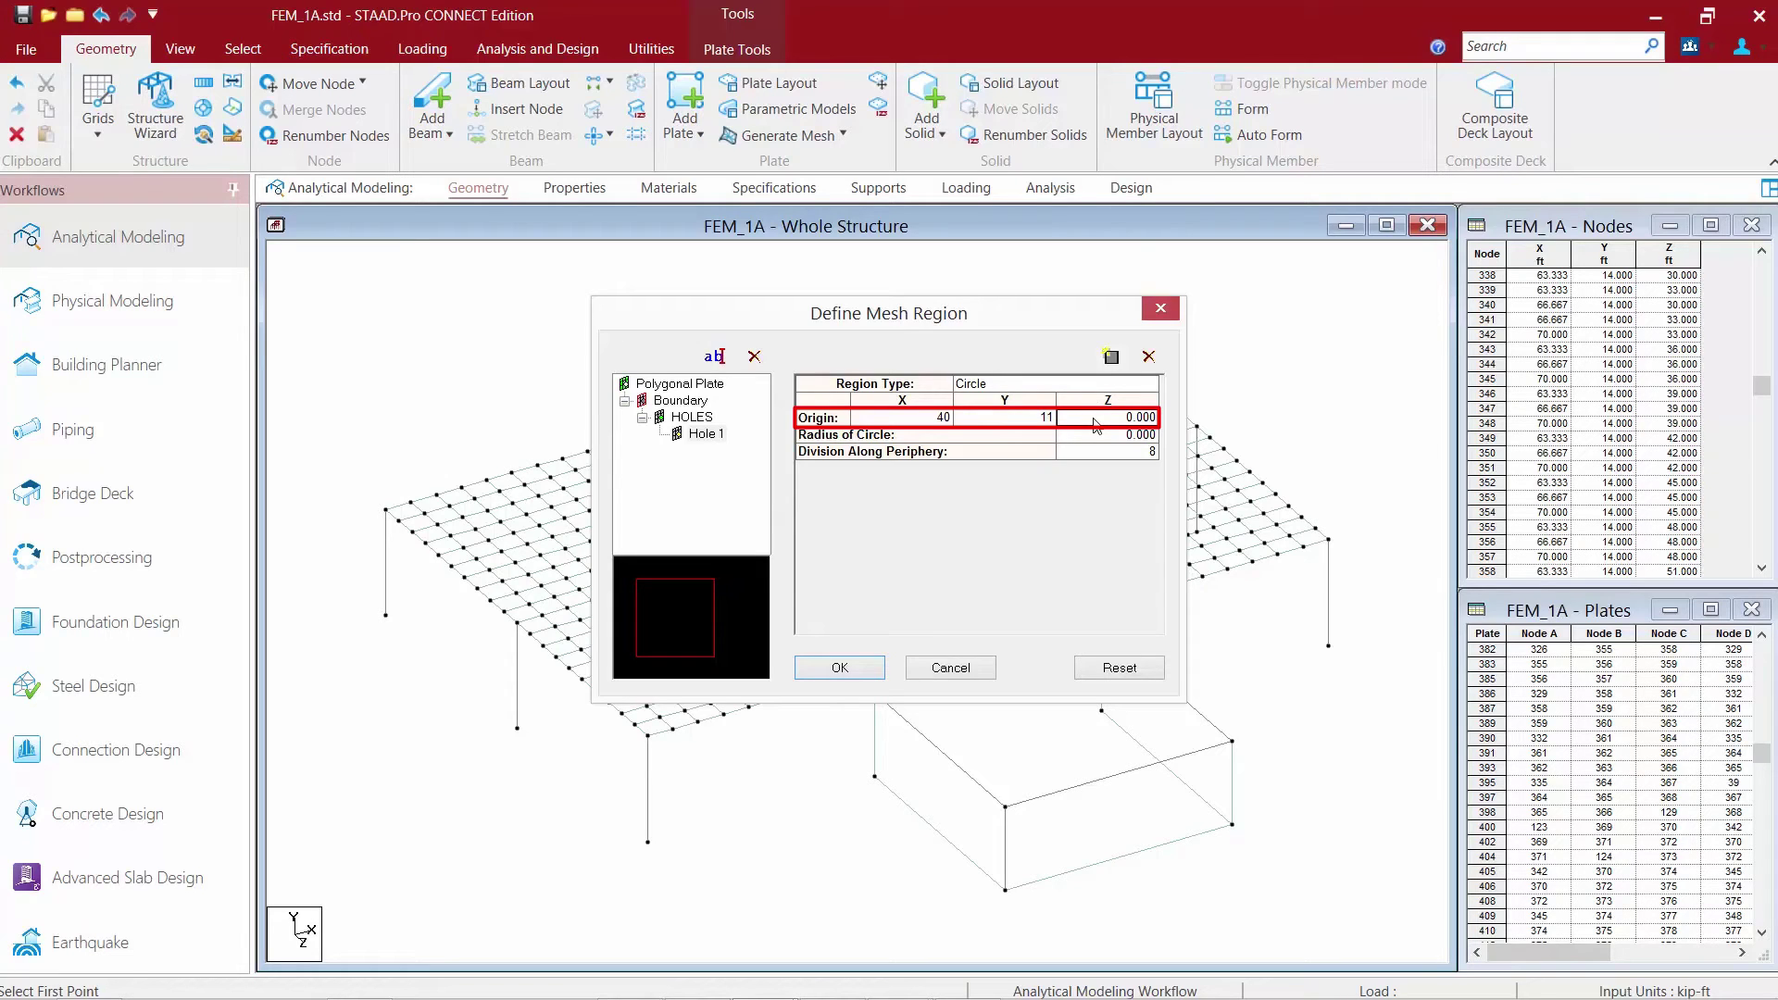
text(110)
- Give the circular hole a radius of 5 with 10 divisions along its periphery and generate the lower roof mesh
click(1108, 443)
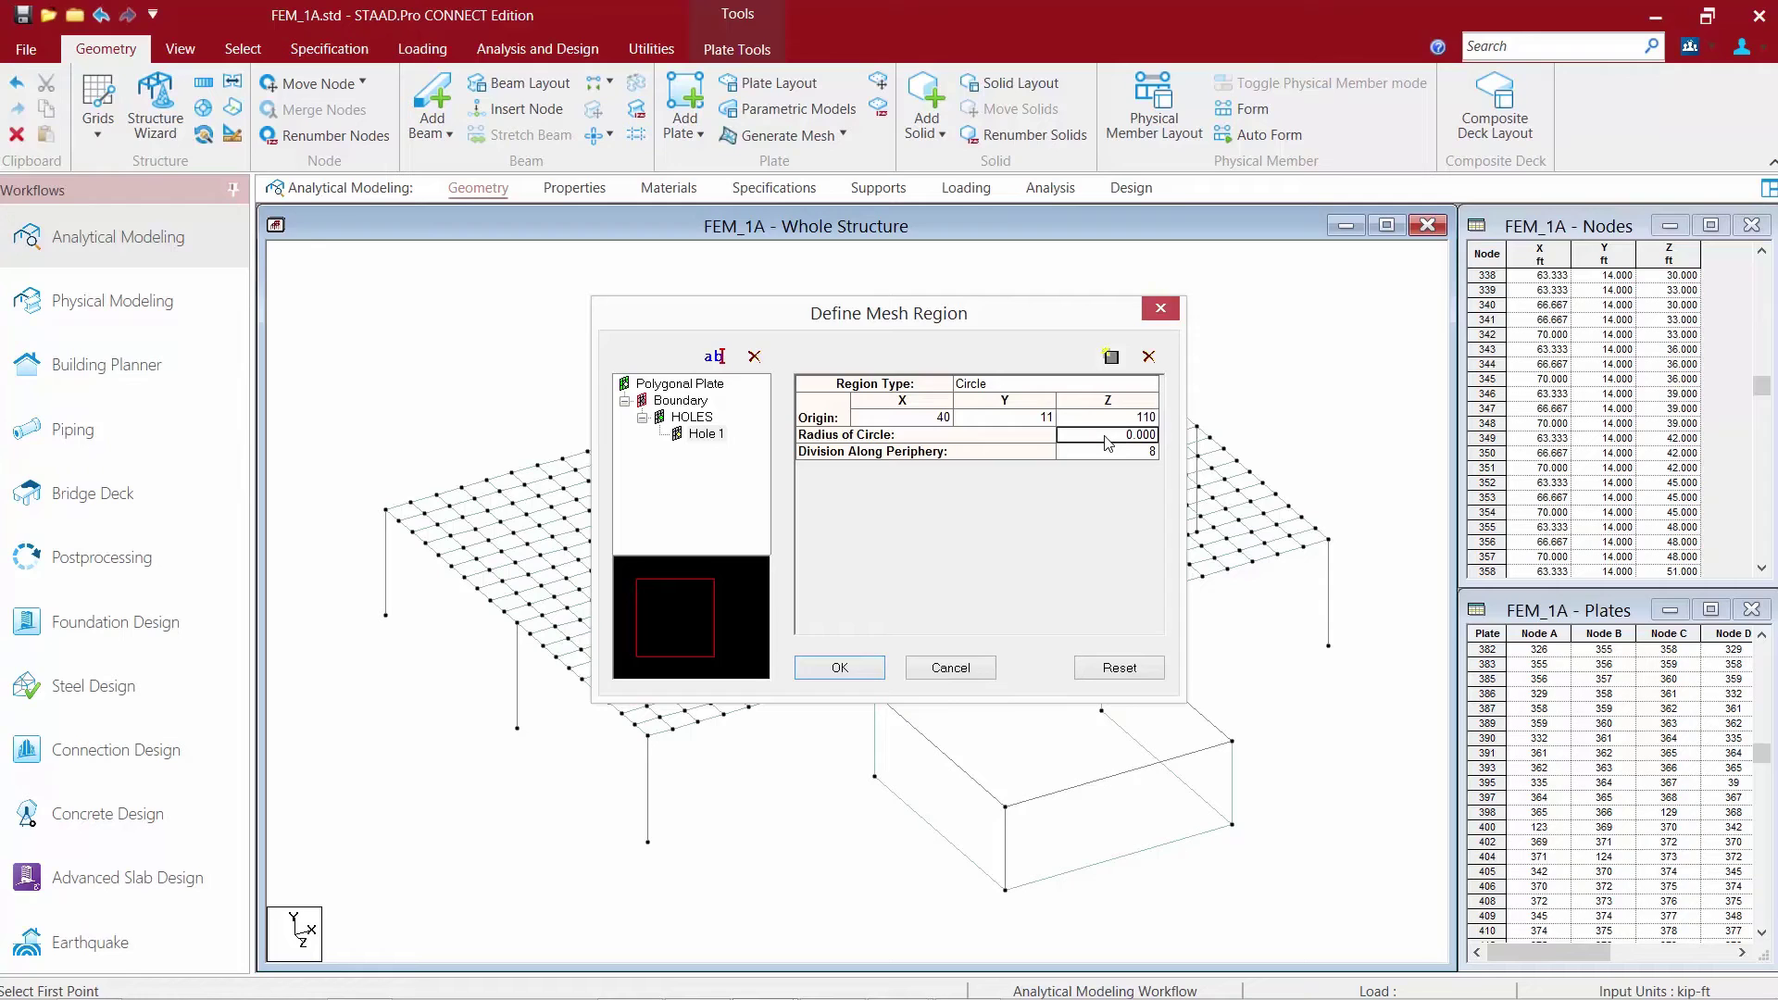
text(5)
click(1110, 452)
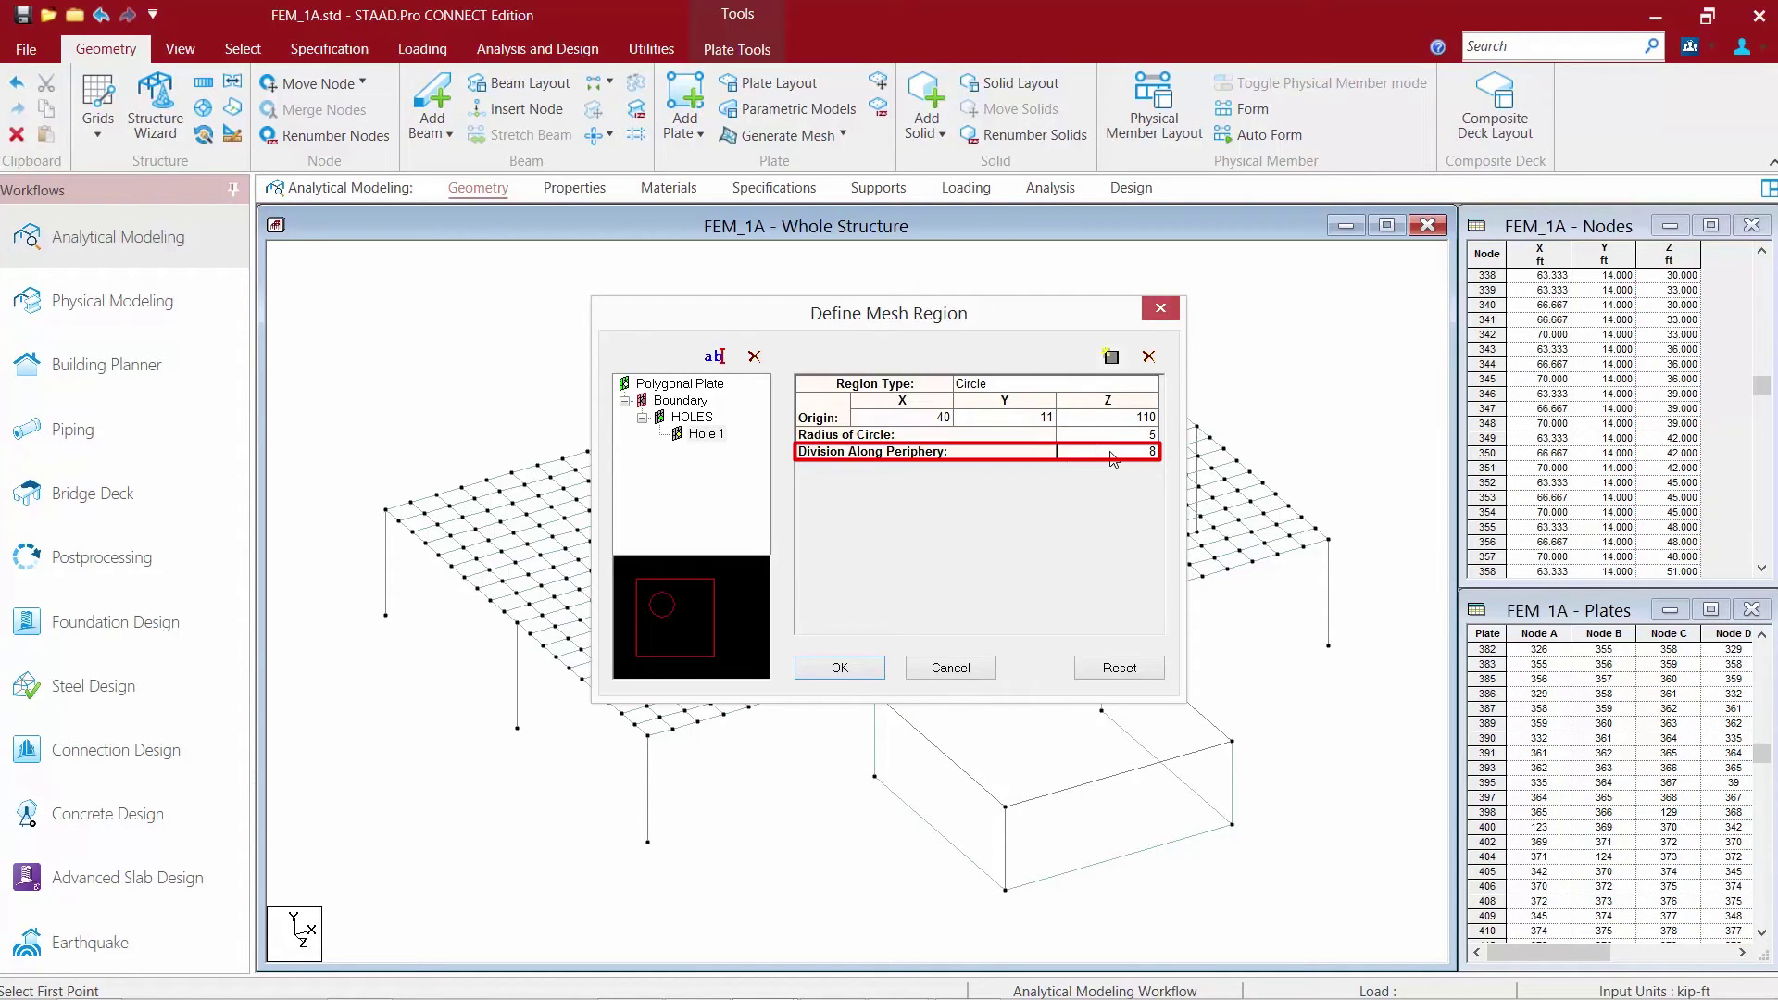
text(10)
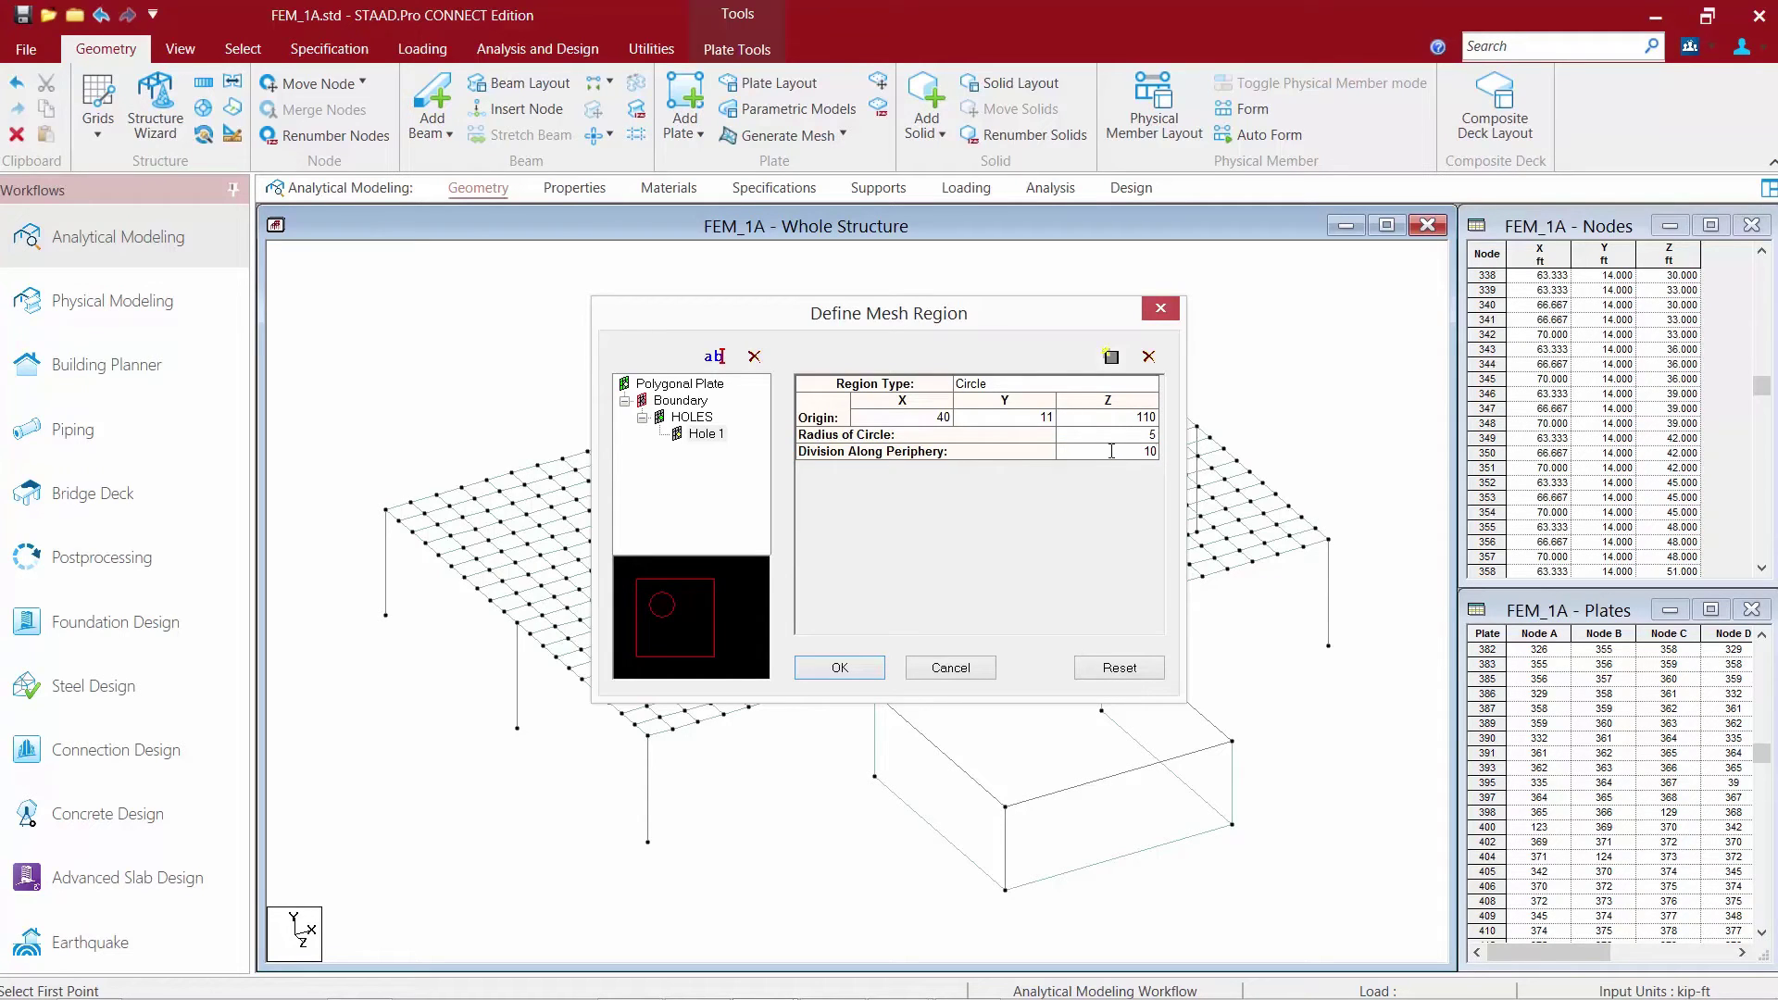
click(817, 668)
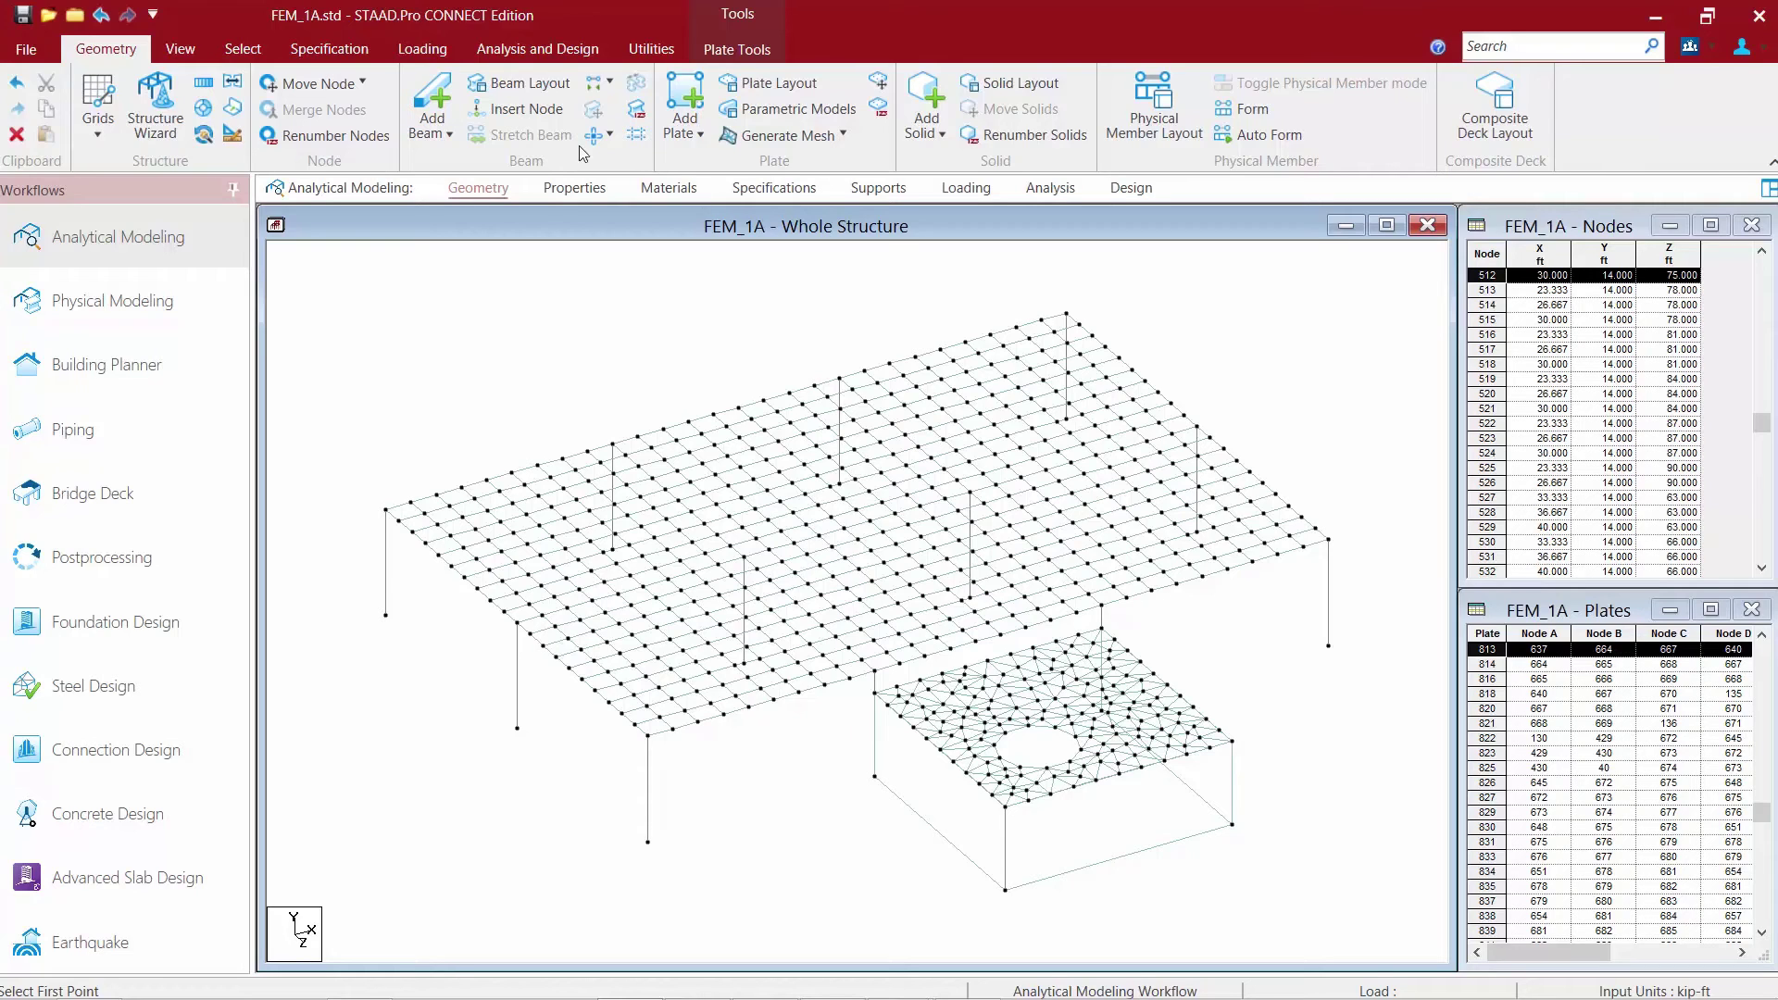
- Create a new Analytical model named Structure1, overwriting the existing file and saving the changes to FEM_1A.std
click(20, 51)
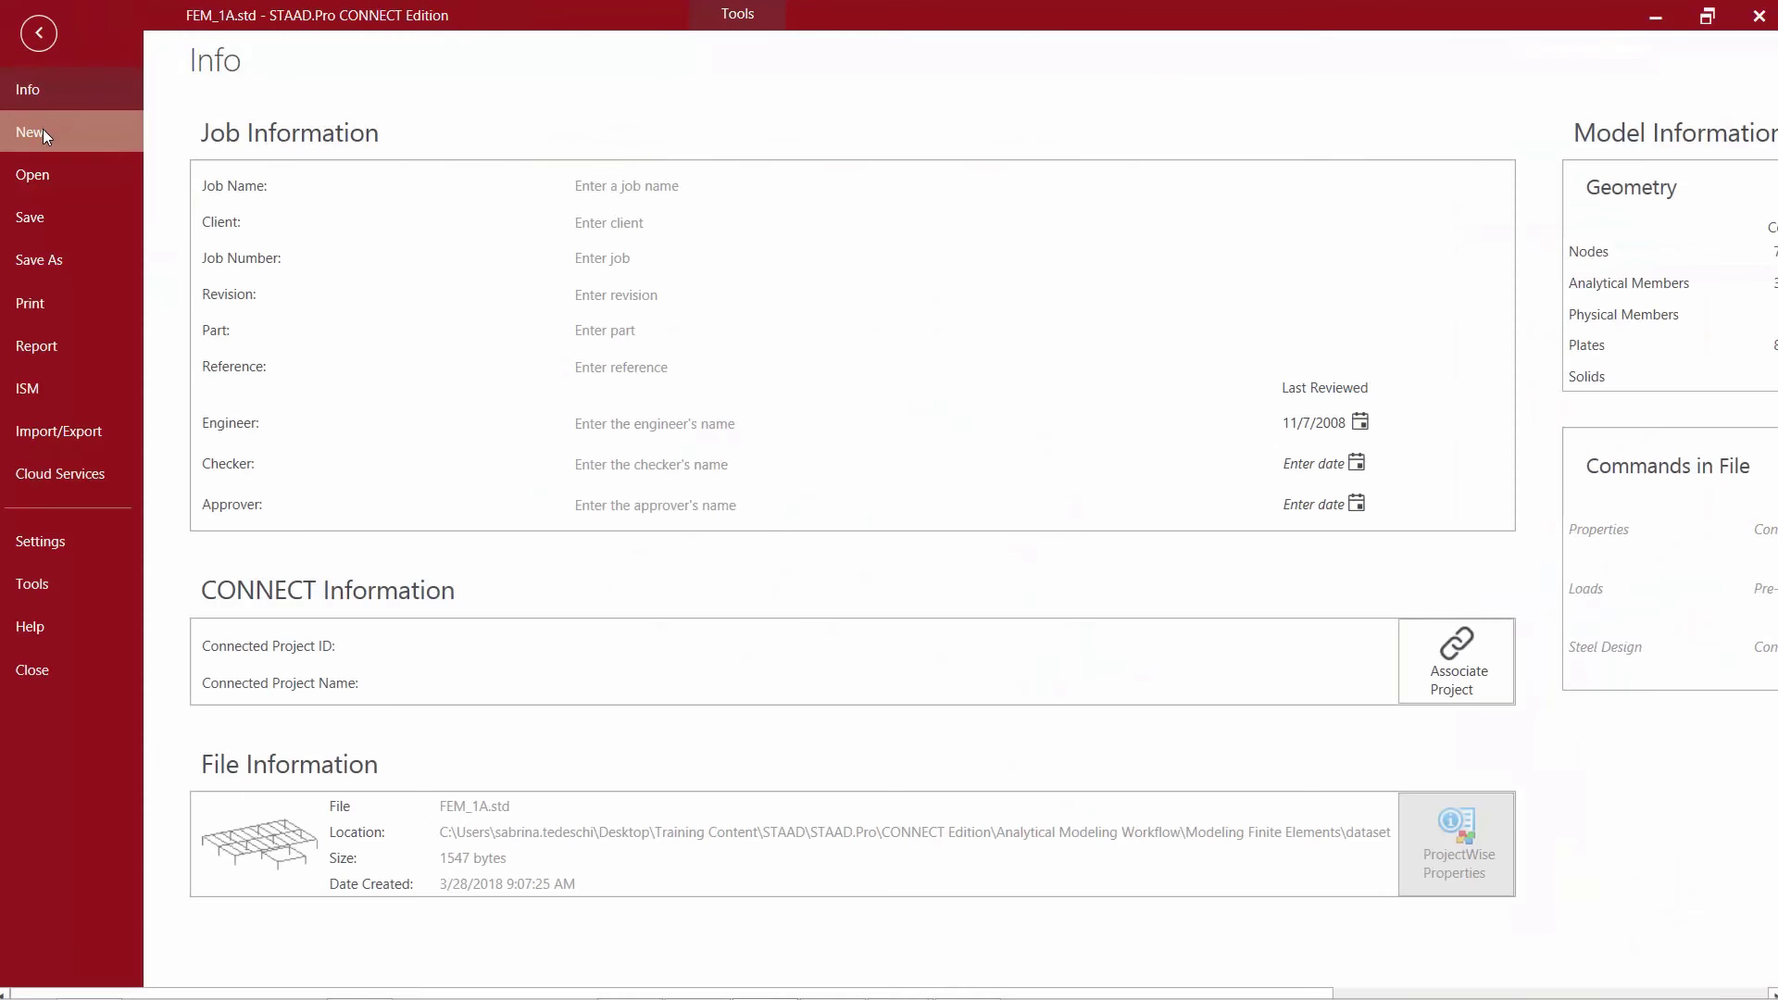
click(43, 132)
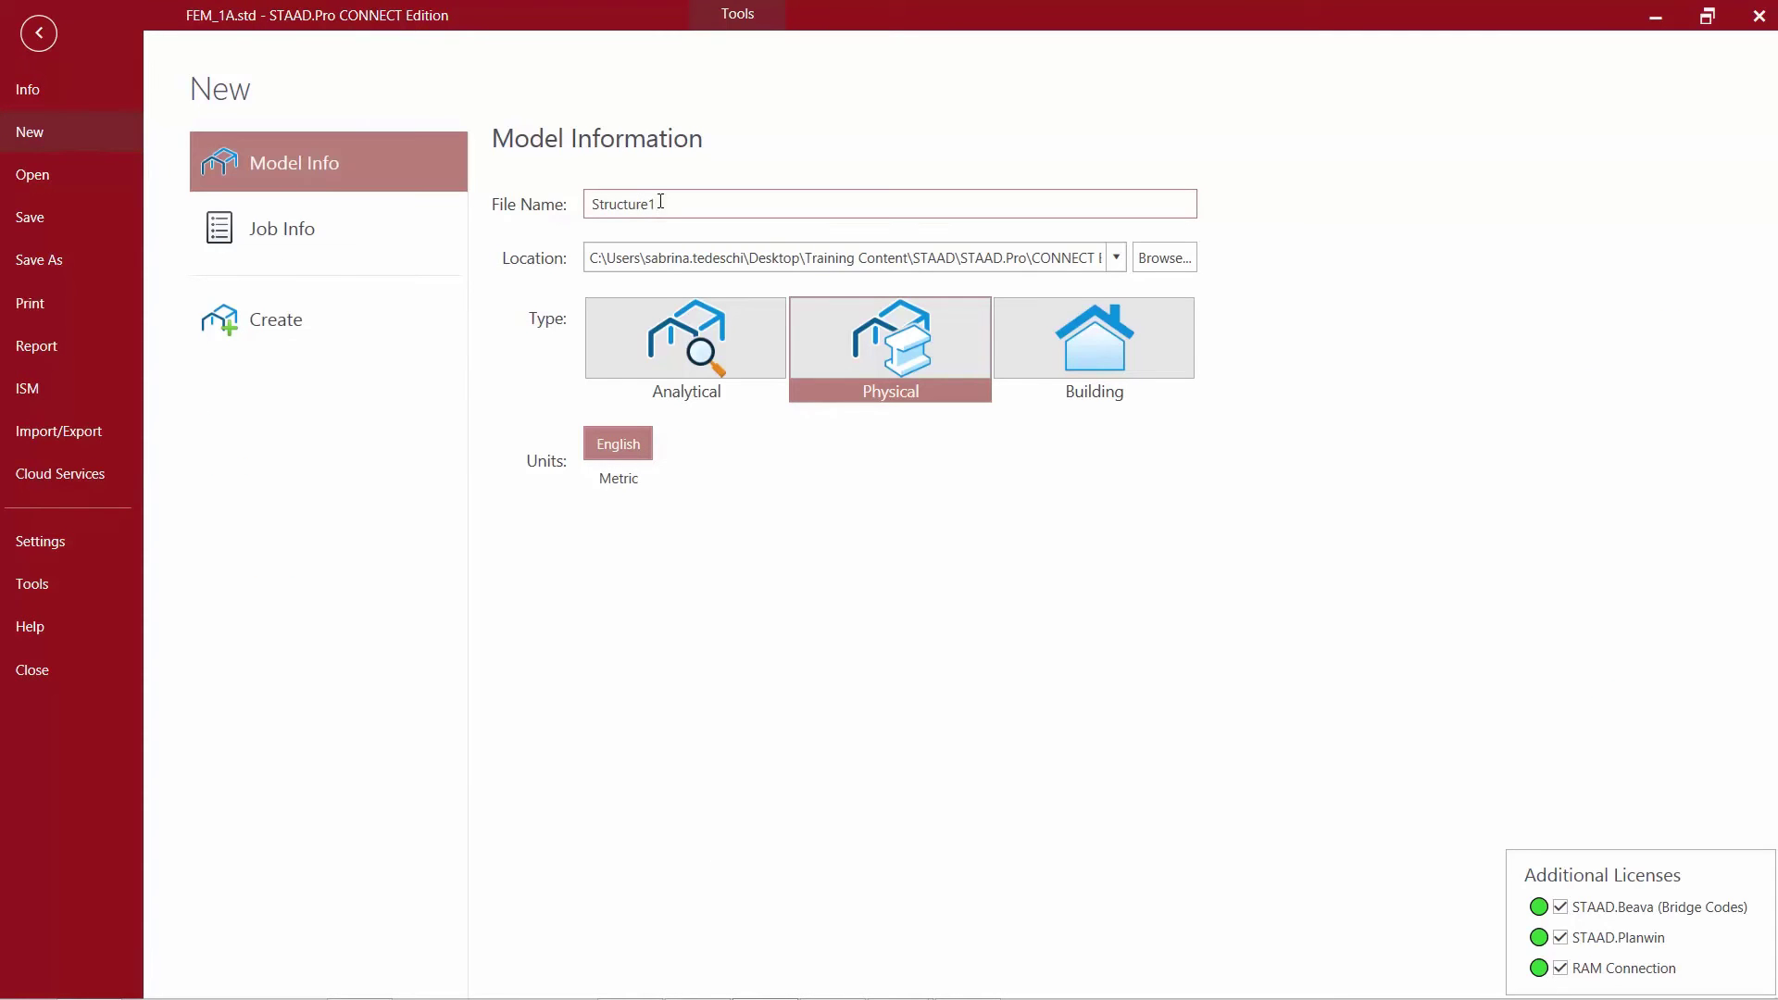
click(673, 360)
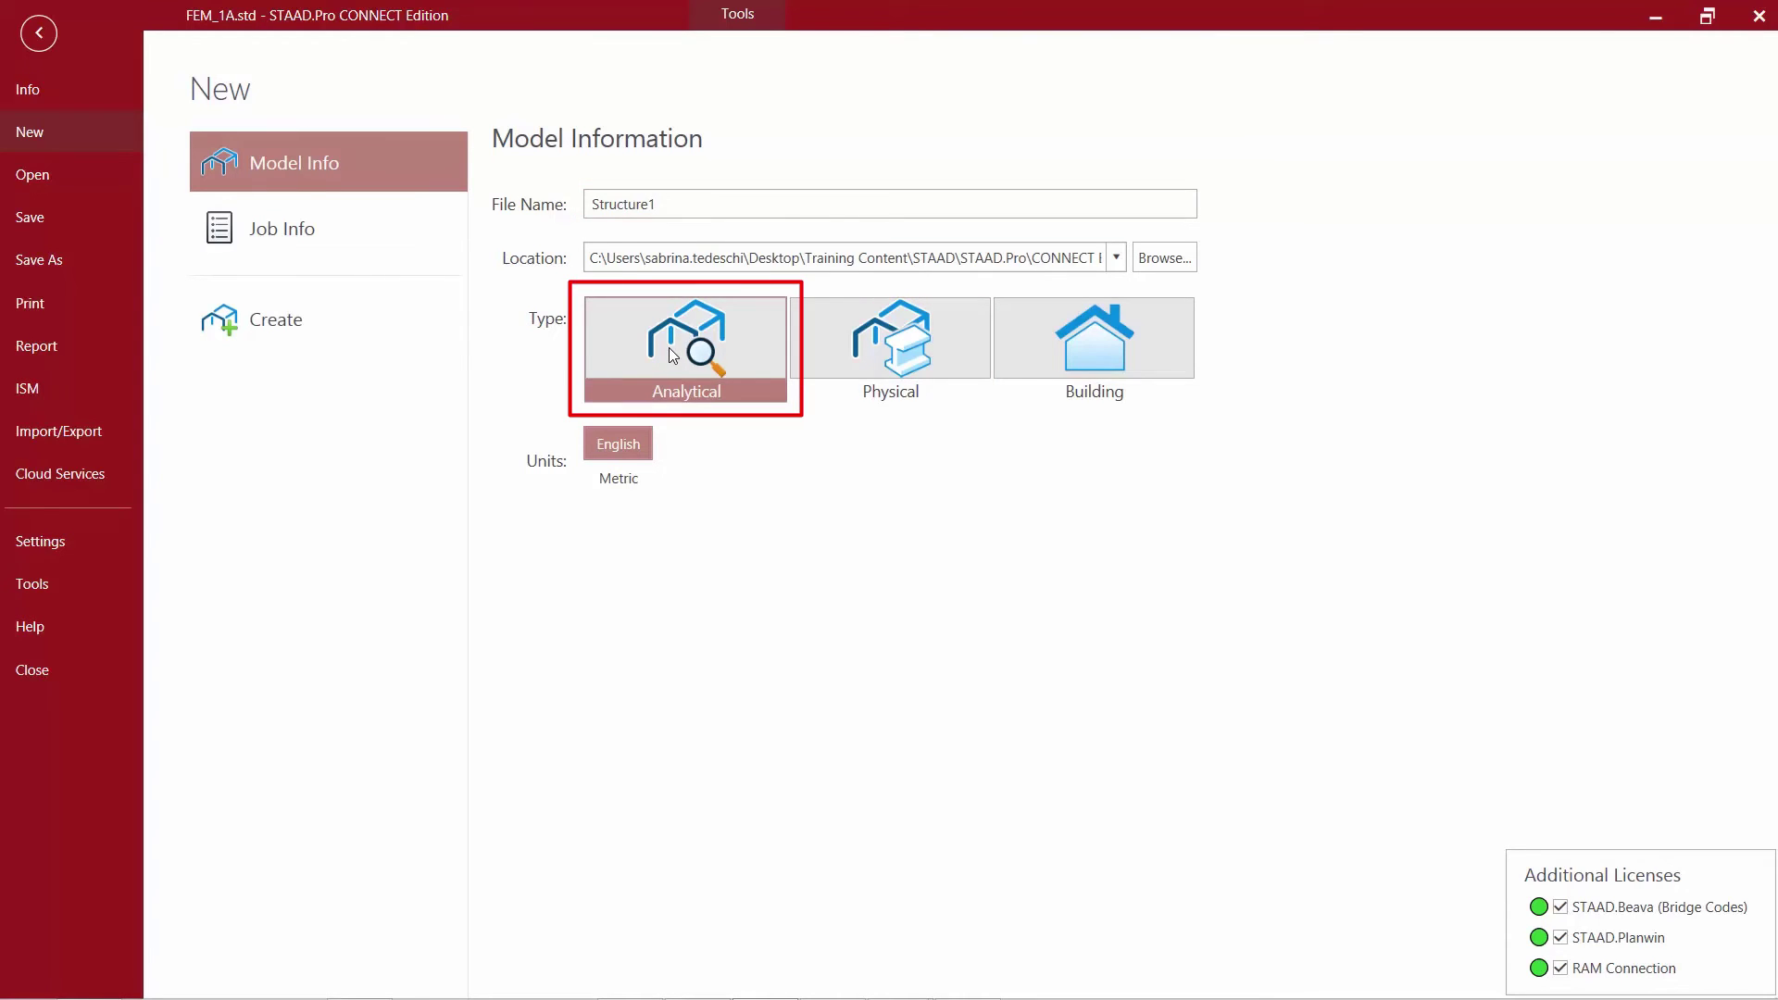
click(258, 319)
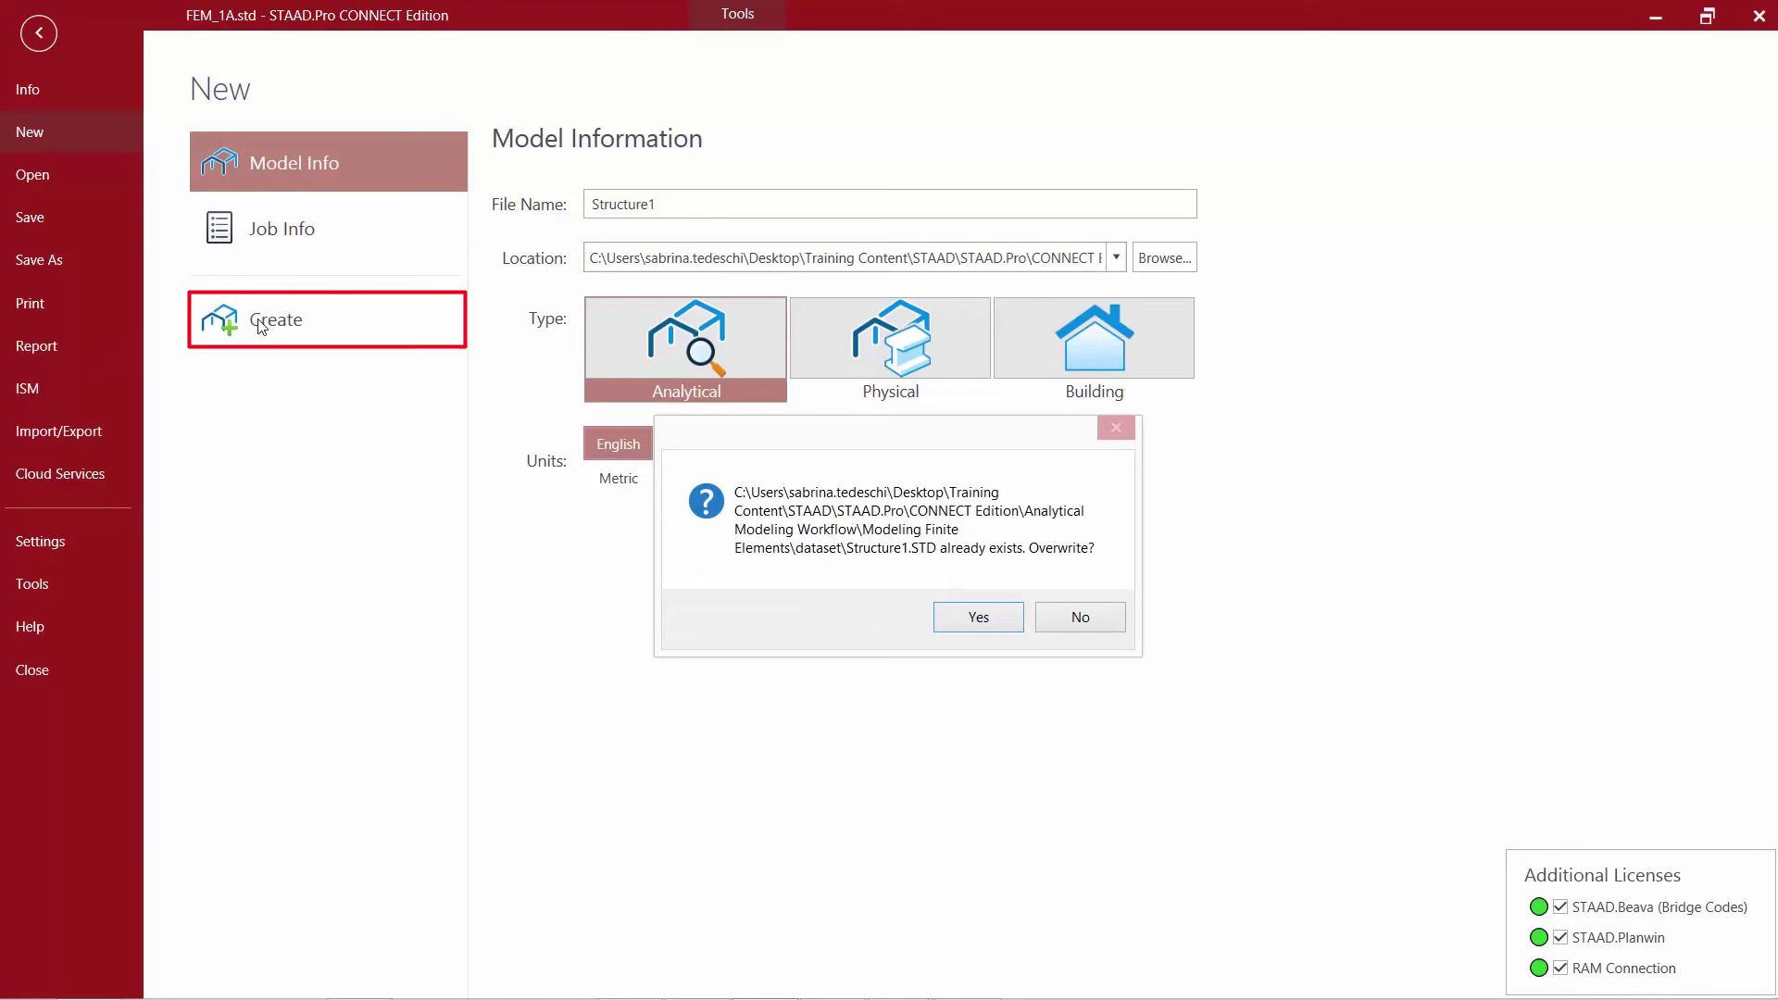
click(971, 617)
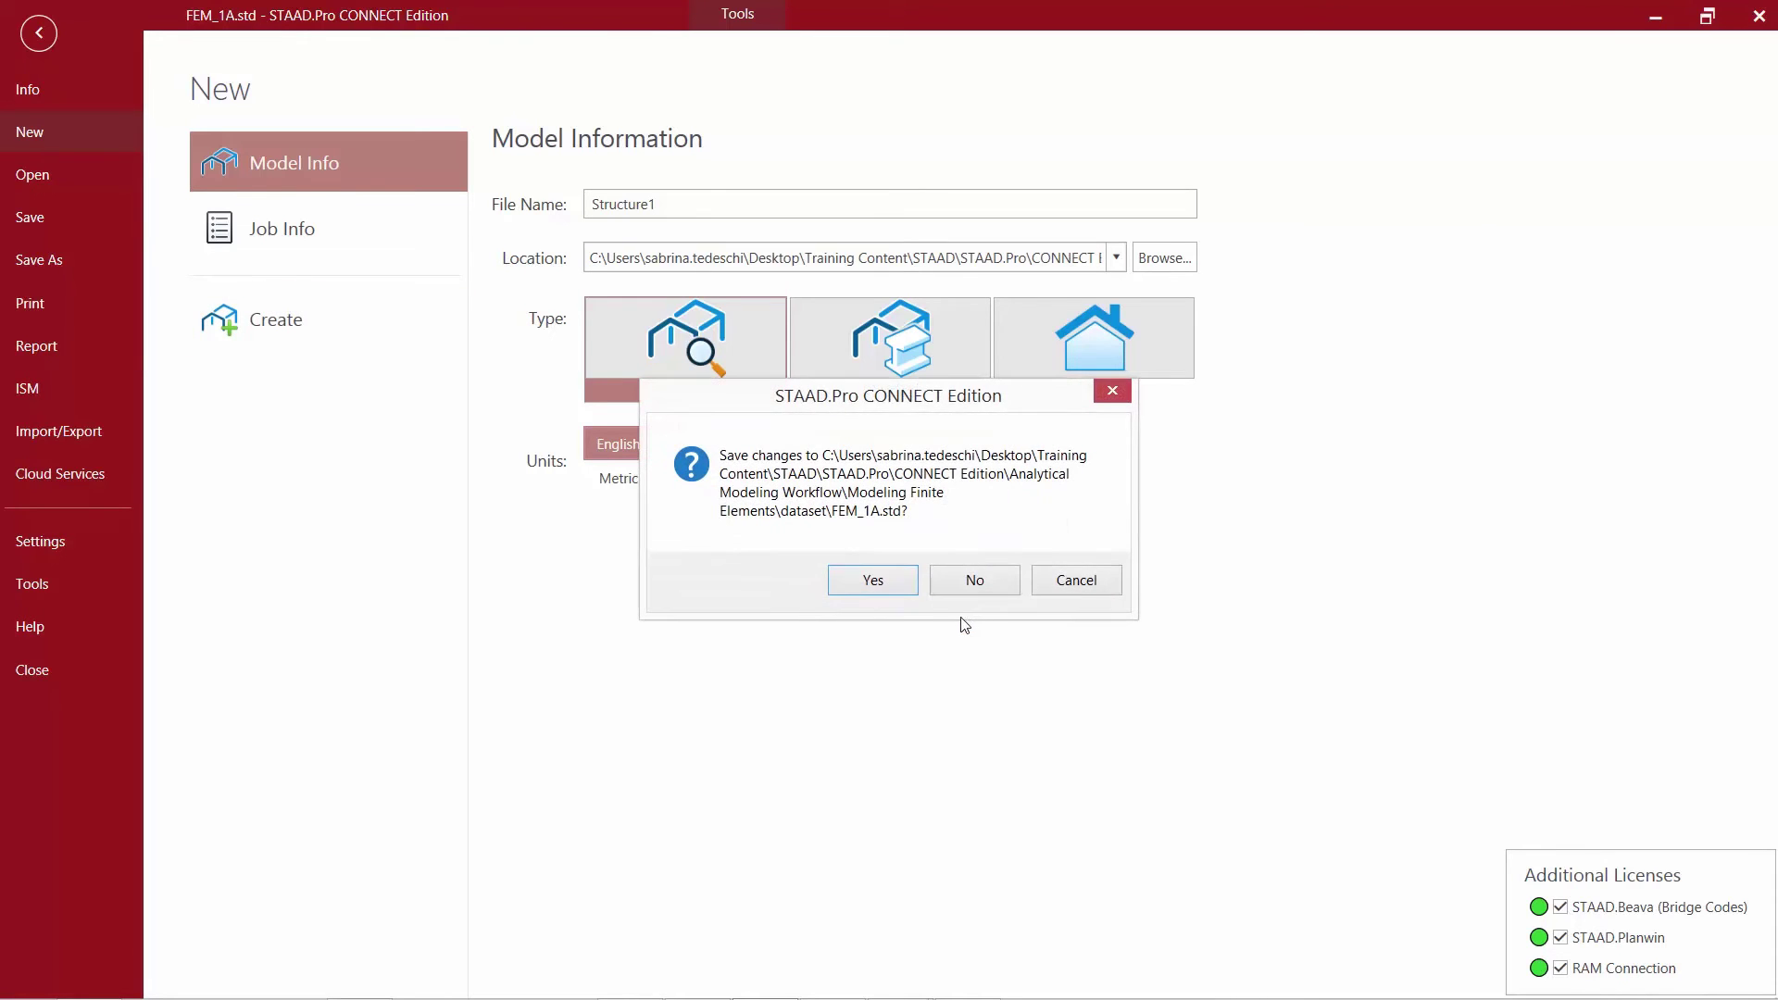
click(872, 582)
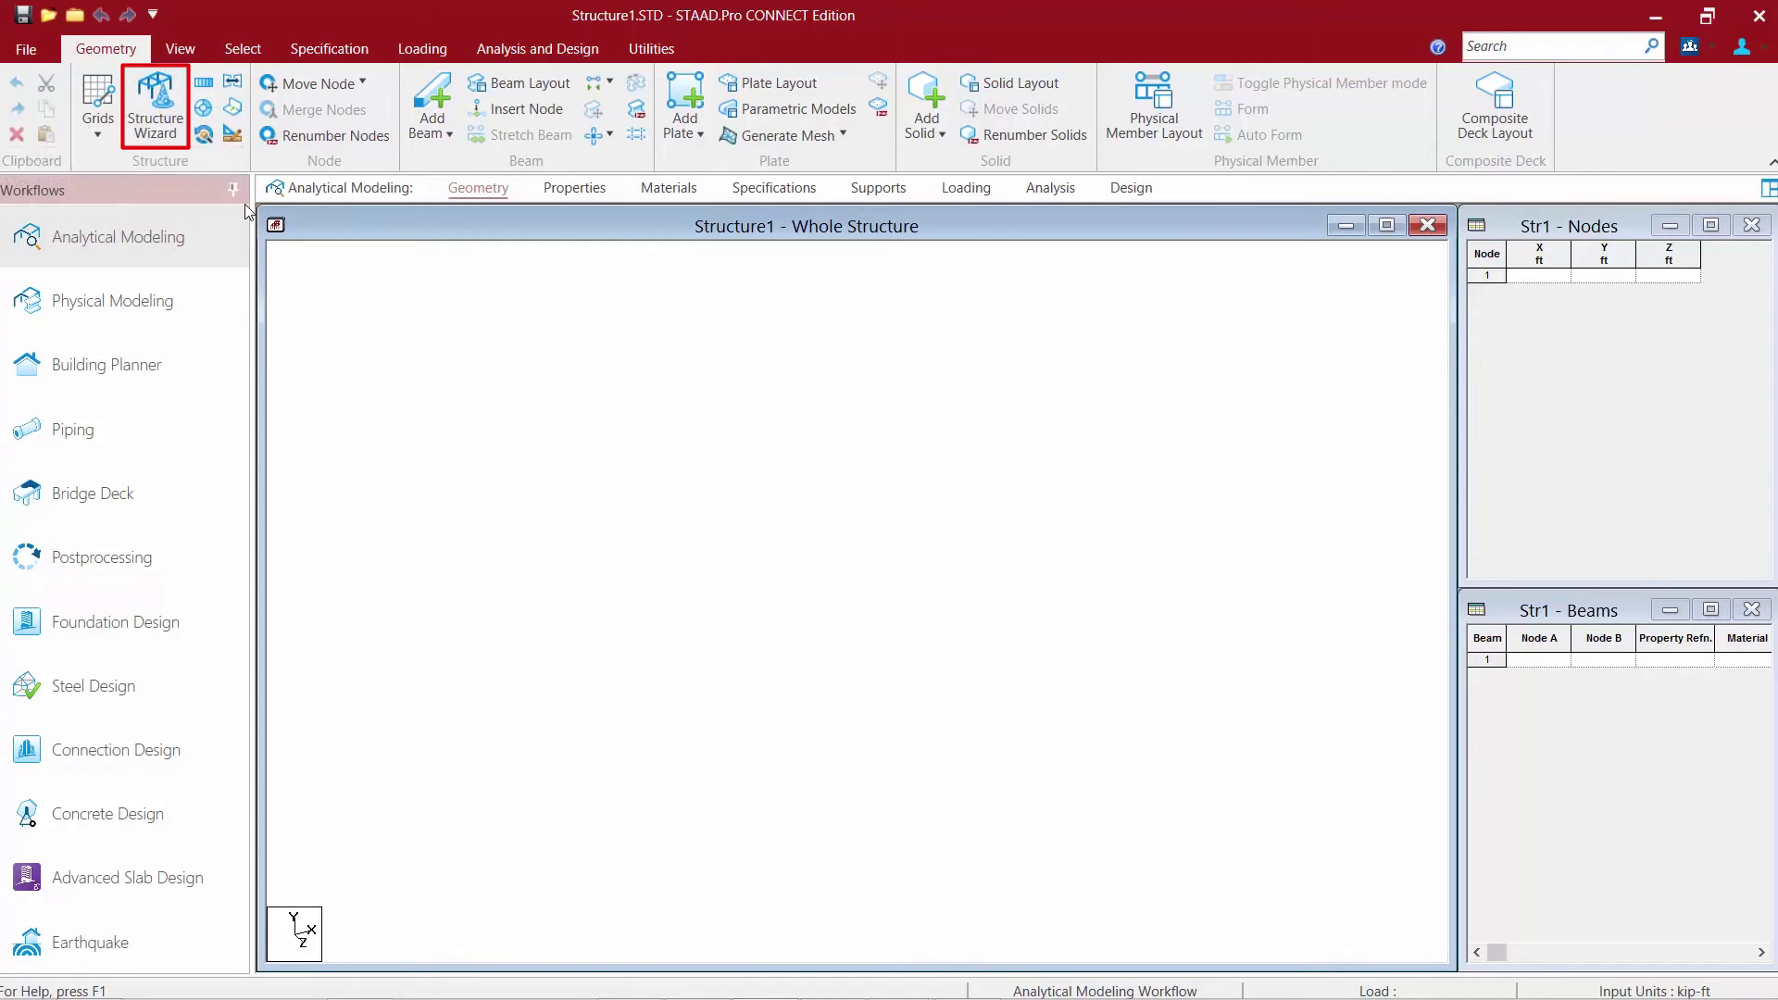
- Start a Cylindrical Surface from the Surface/Plate prototype models in the Structure Wizard
click(154, 136)
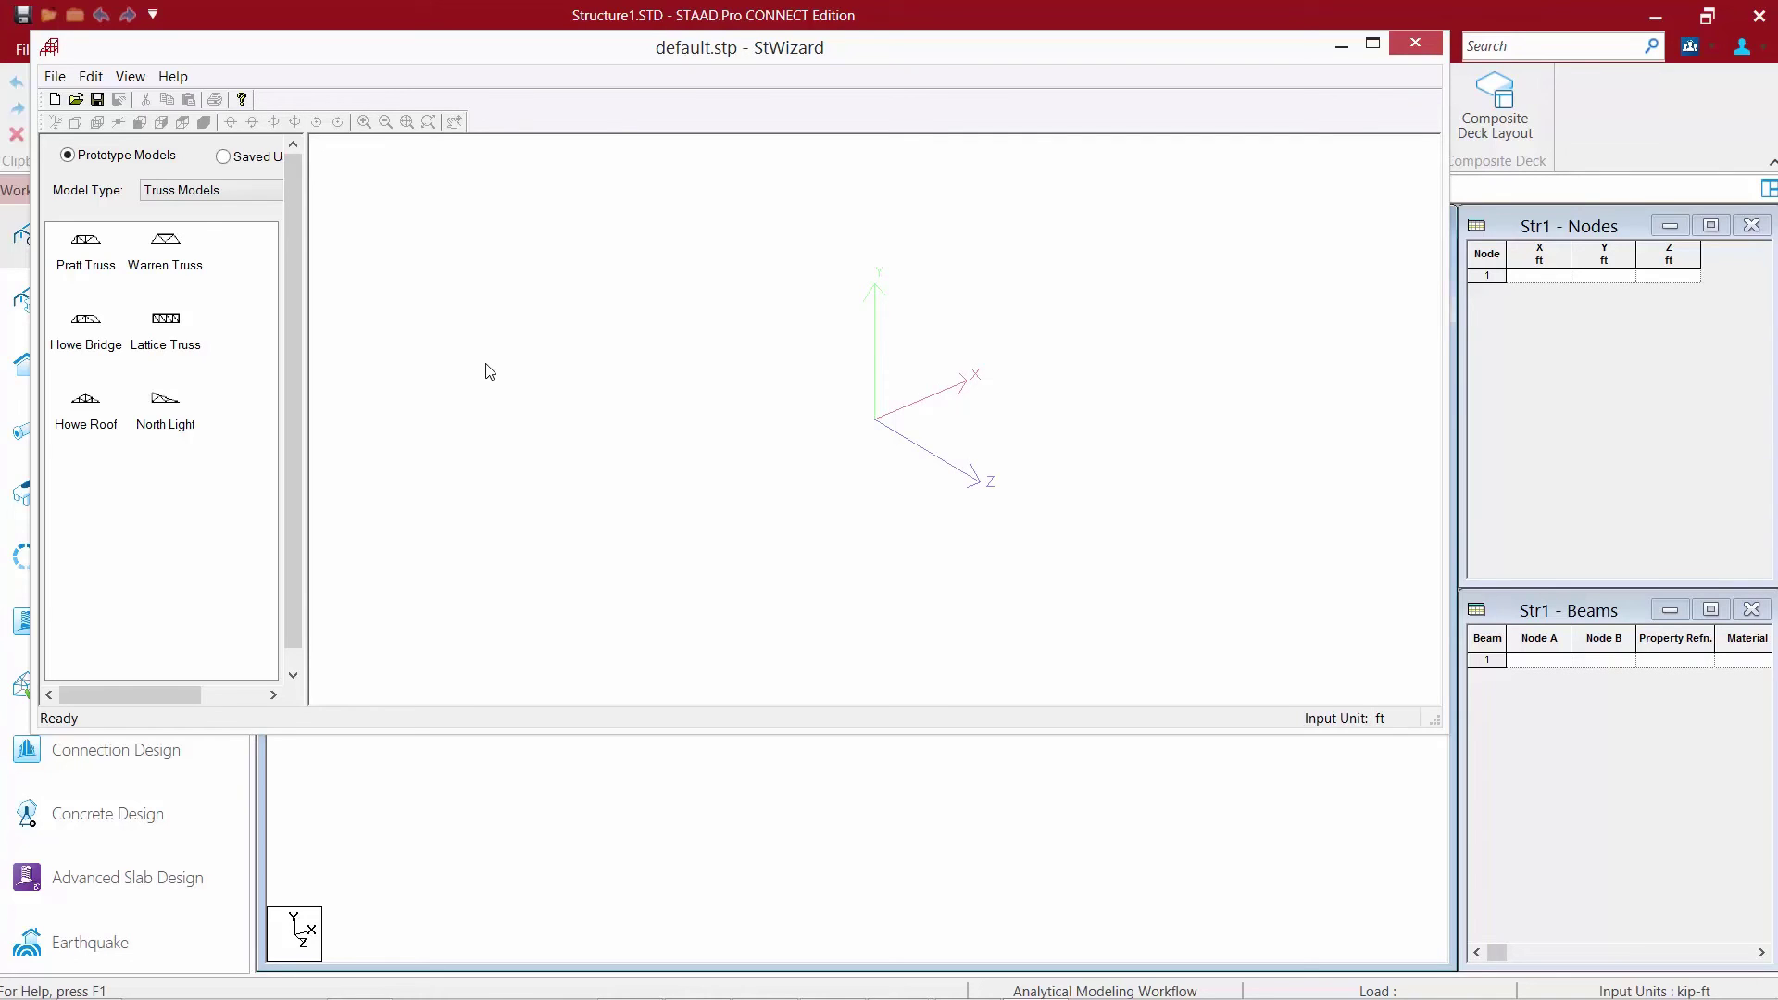
click(185, 191)
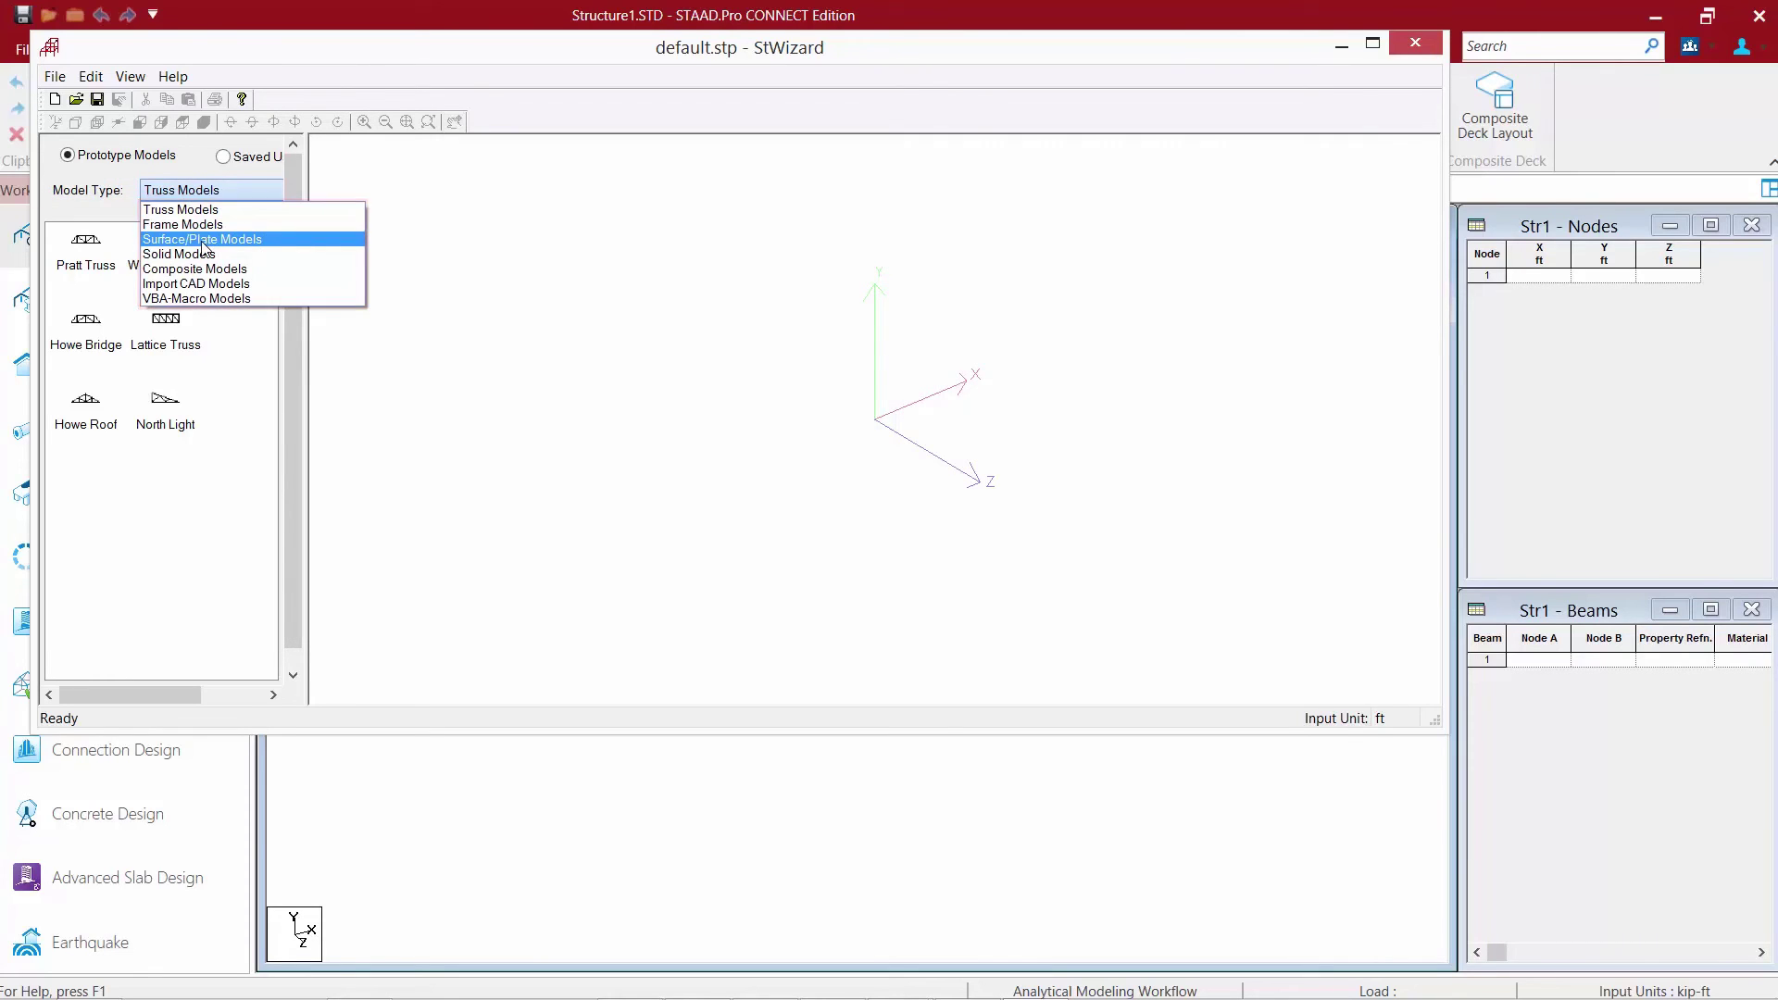
click(202, 240)
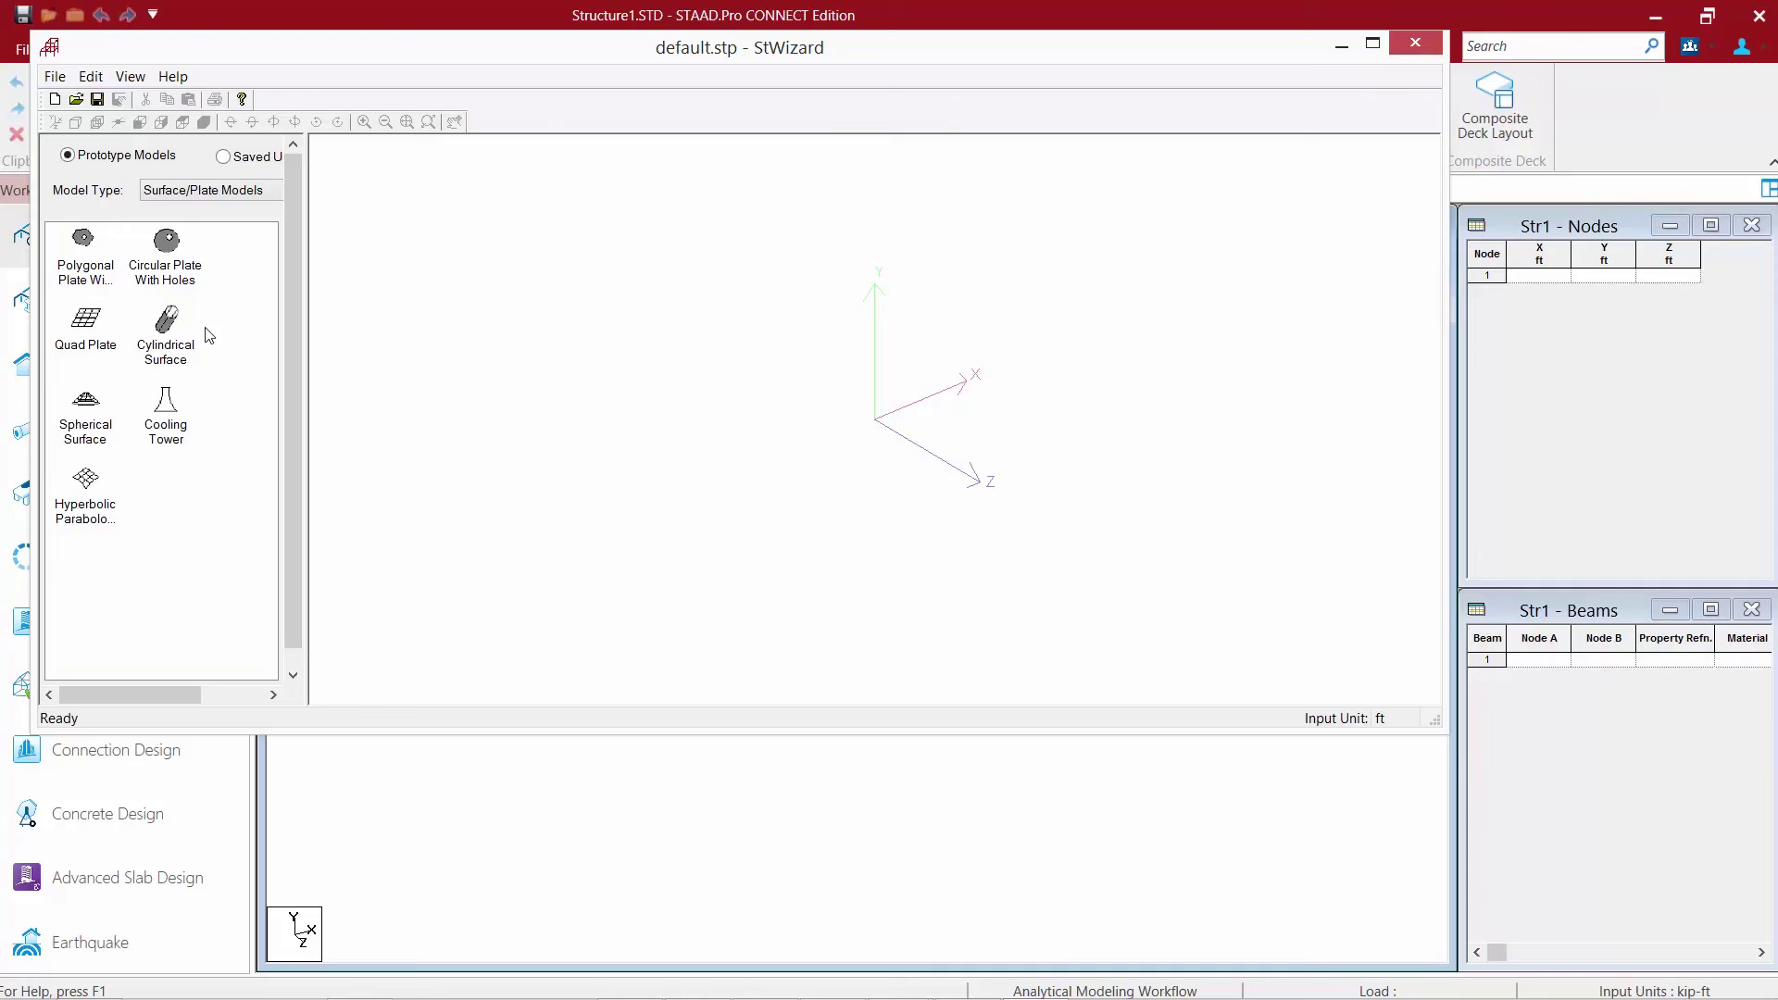
click(178, 351)
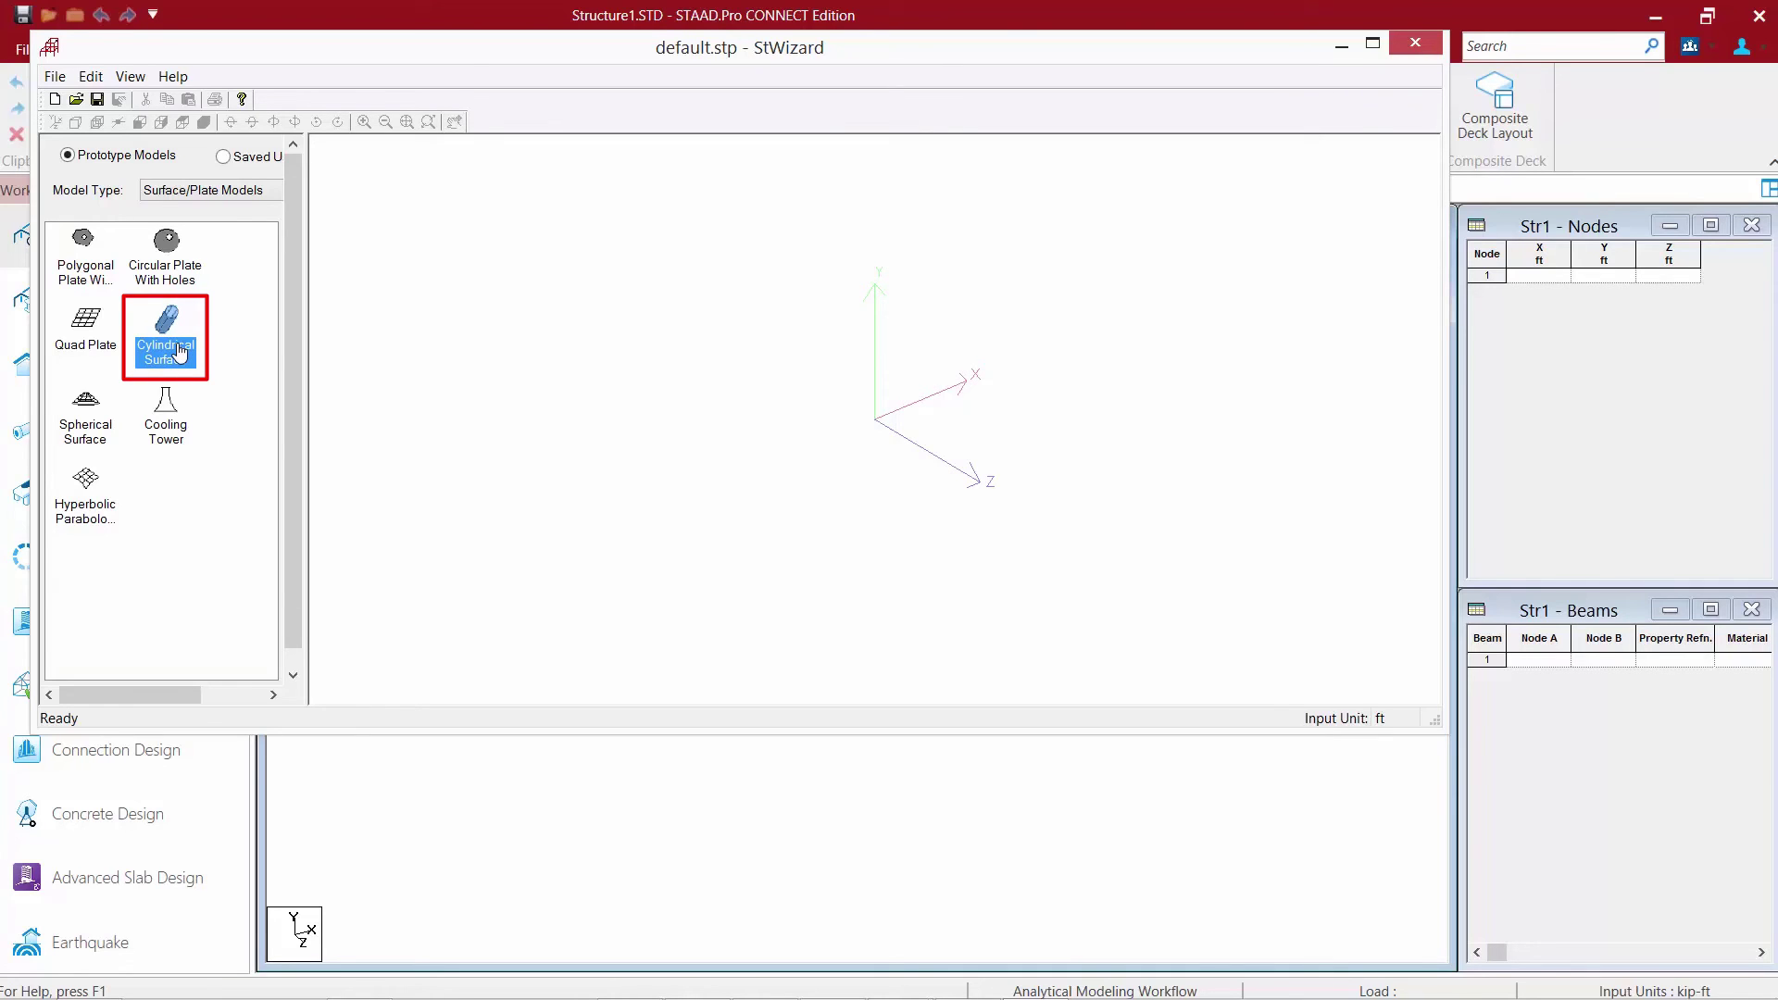
double_click(180, 350)
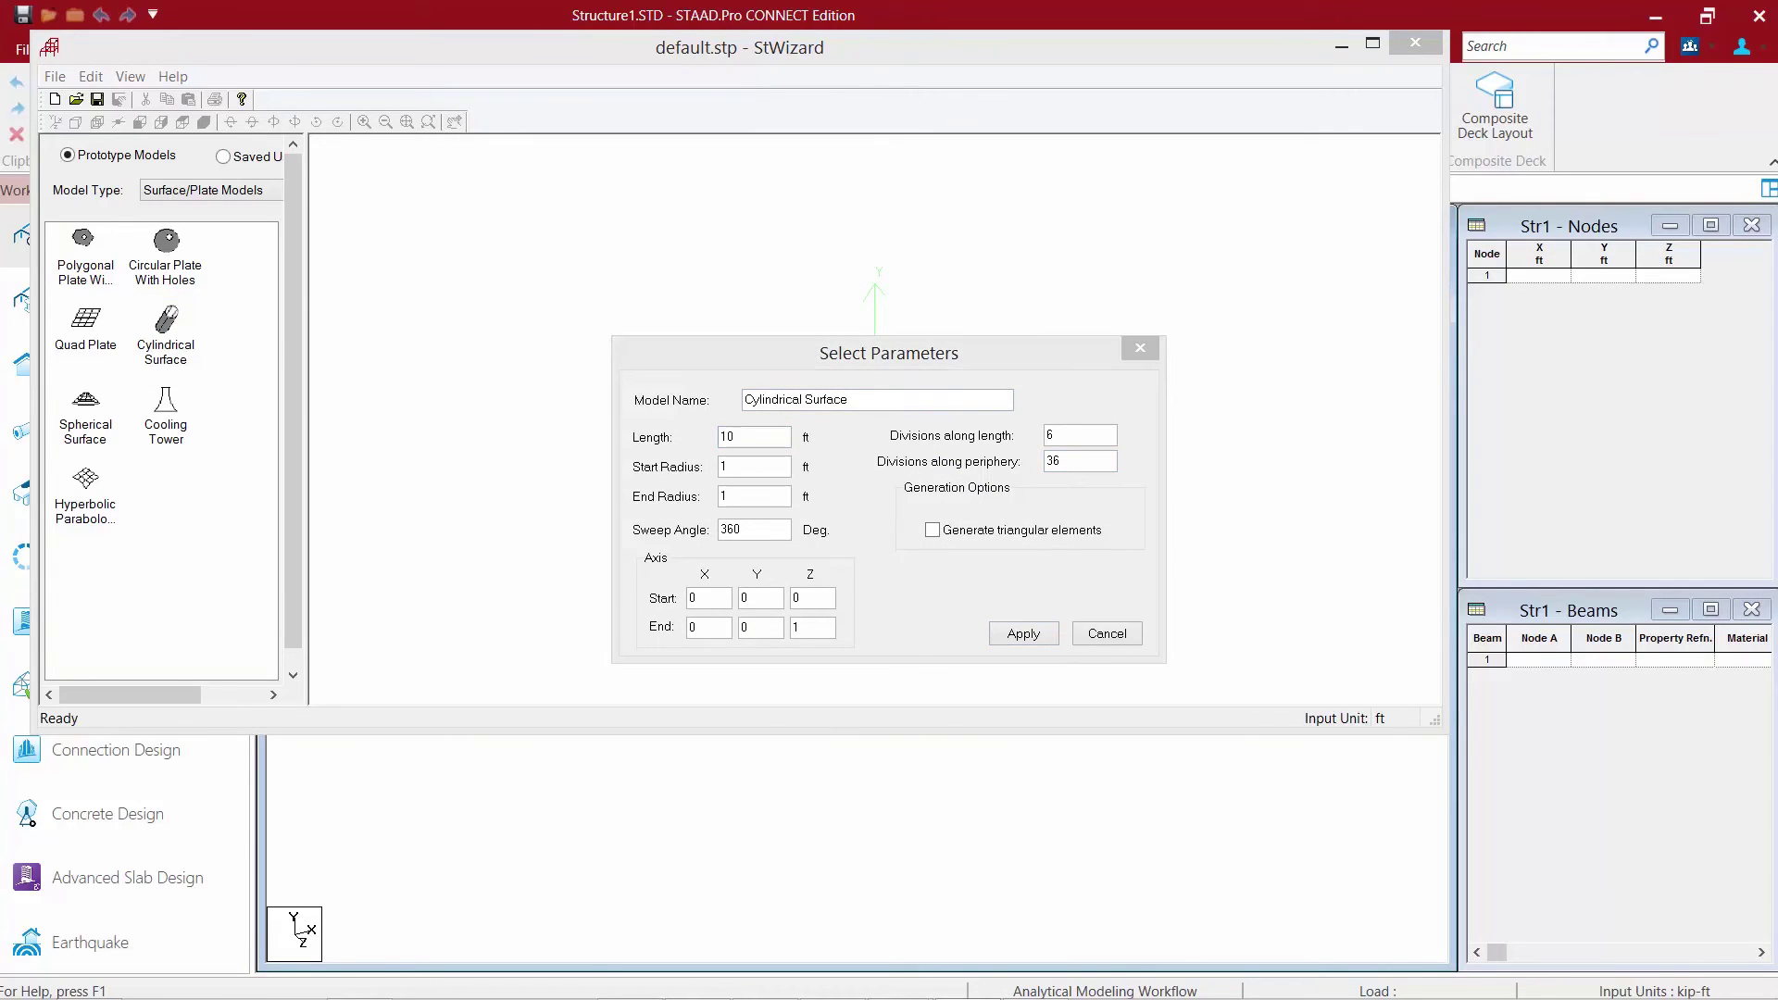
- Set both the start radius and the end radius of the cylindrical surface to 5 ft
click(763, 436)
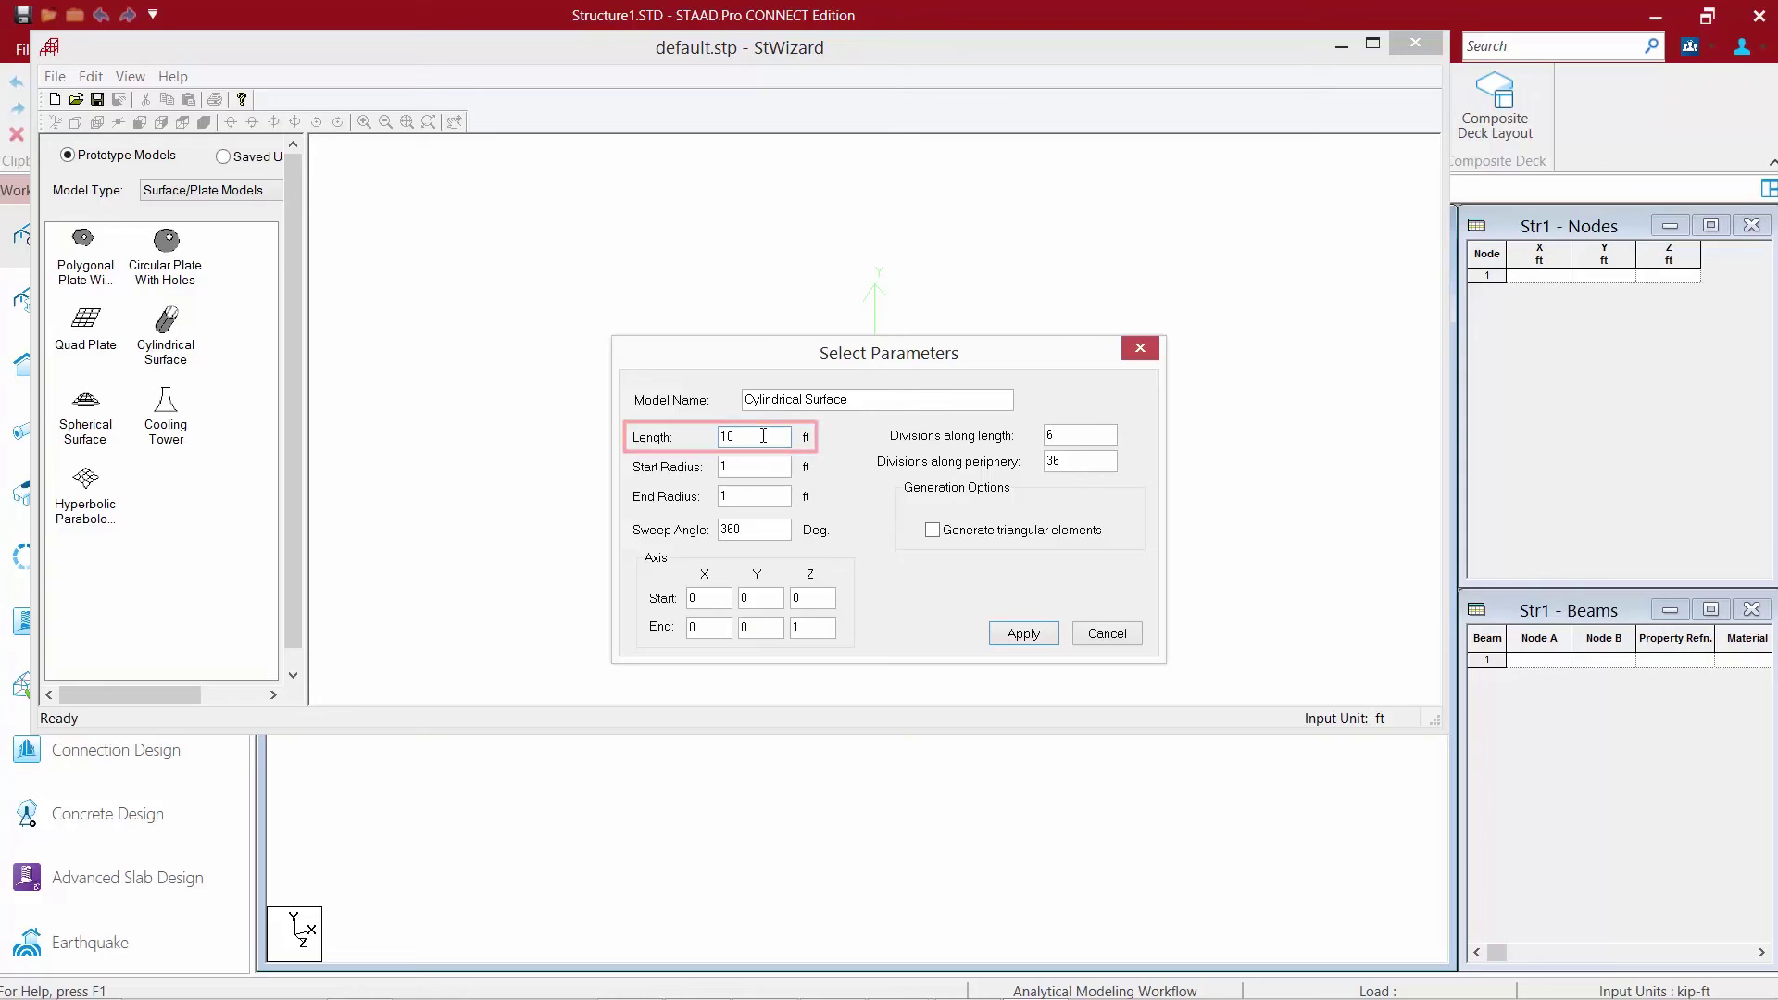
click(749, 467)
key(BackSpace)
text(5)
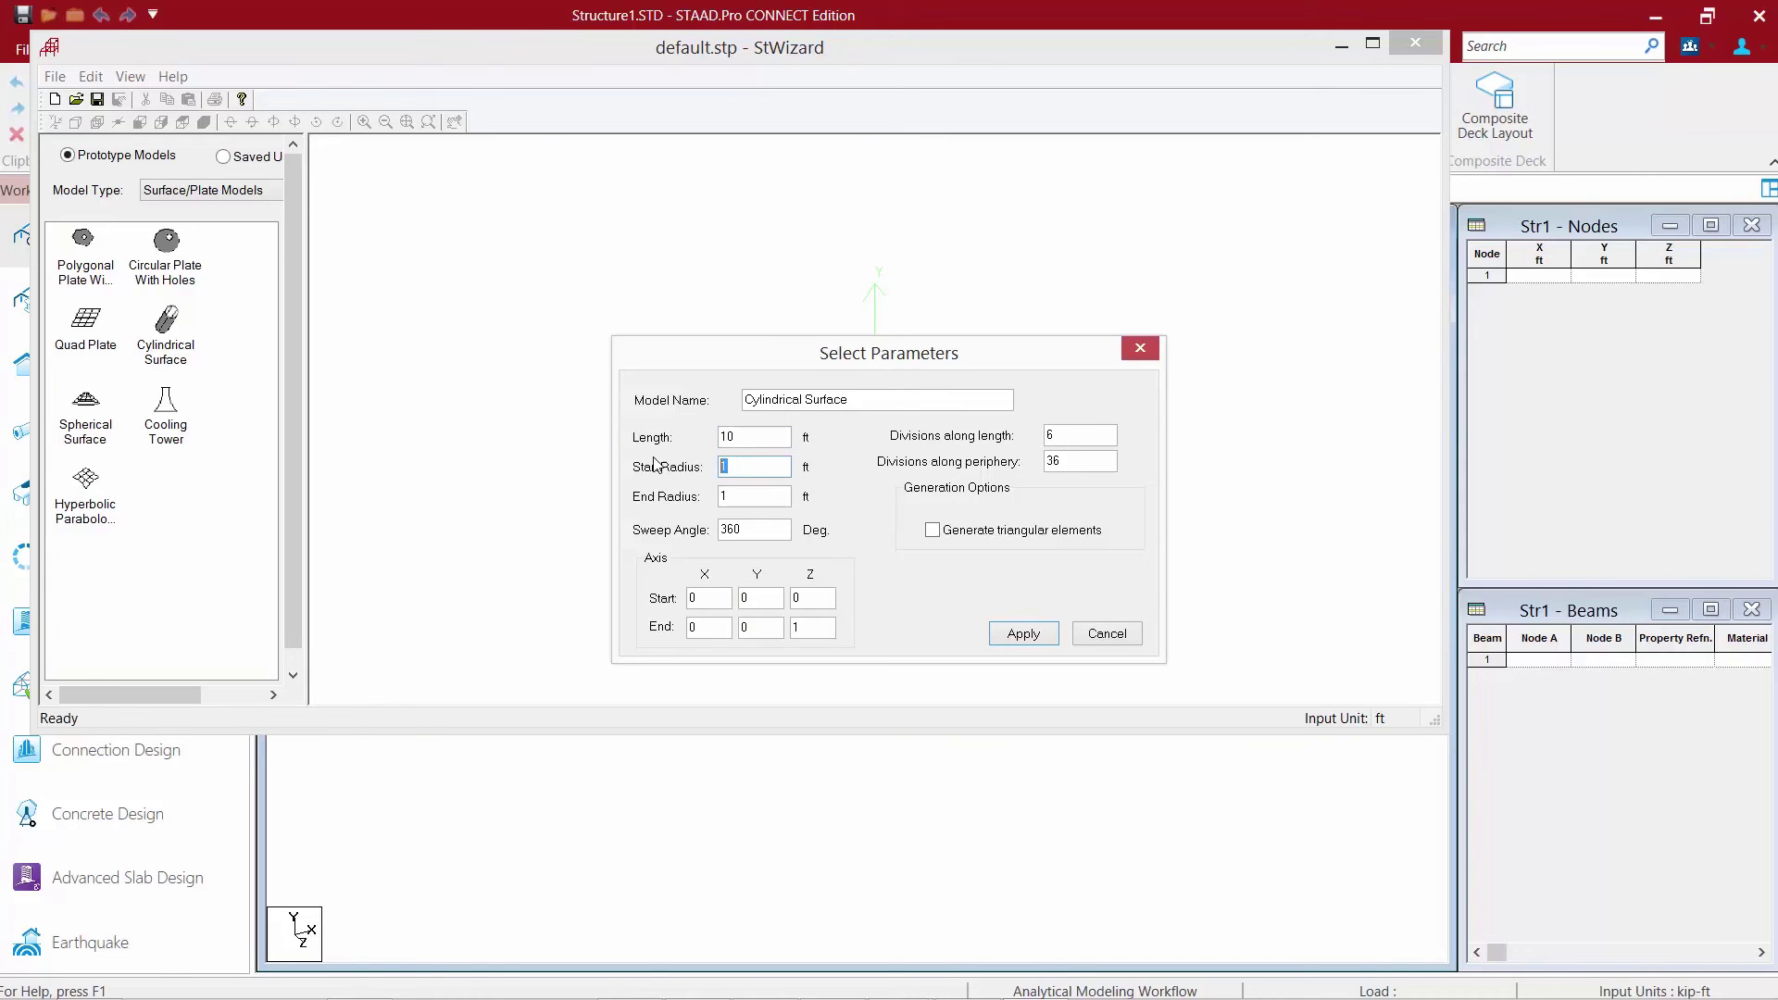
click(744, 500)
key(BackSpace)
text(5)
- Set 20 divisions along the length and 30 along the periphery, and generate the cylindrical surface
double_click(1056, 436)
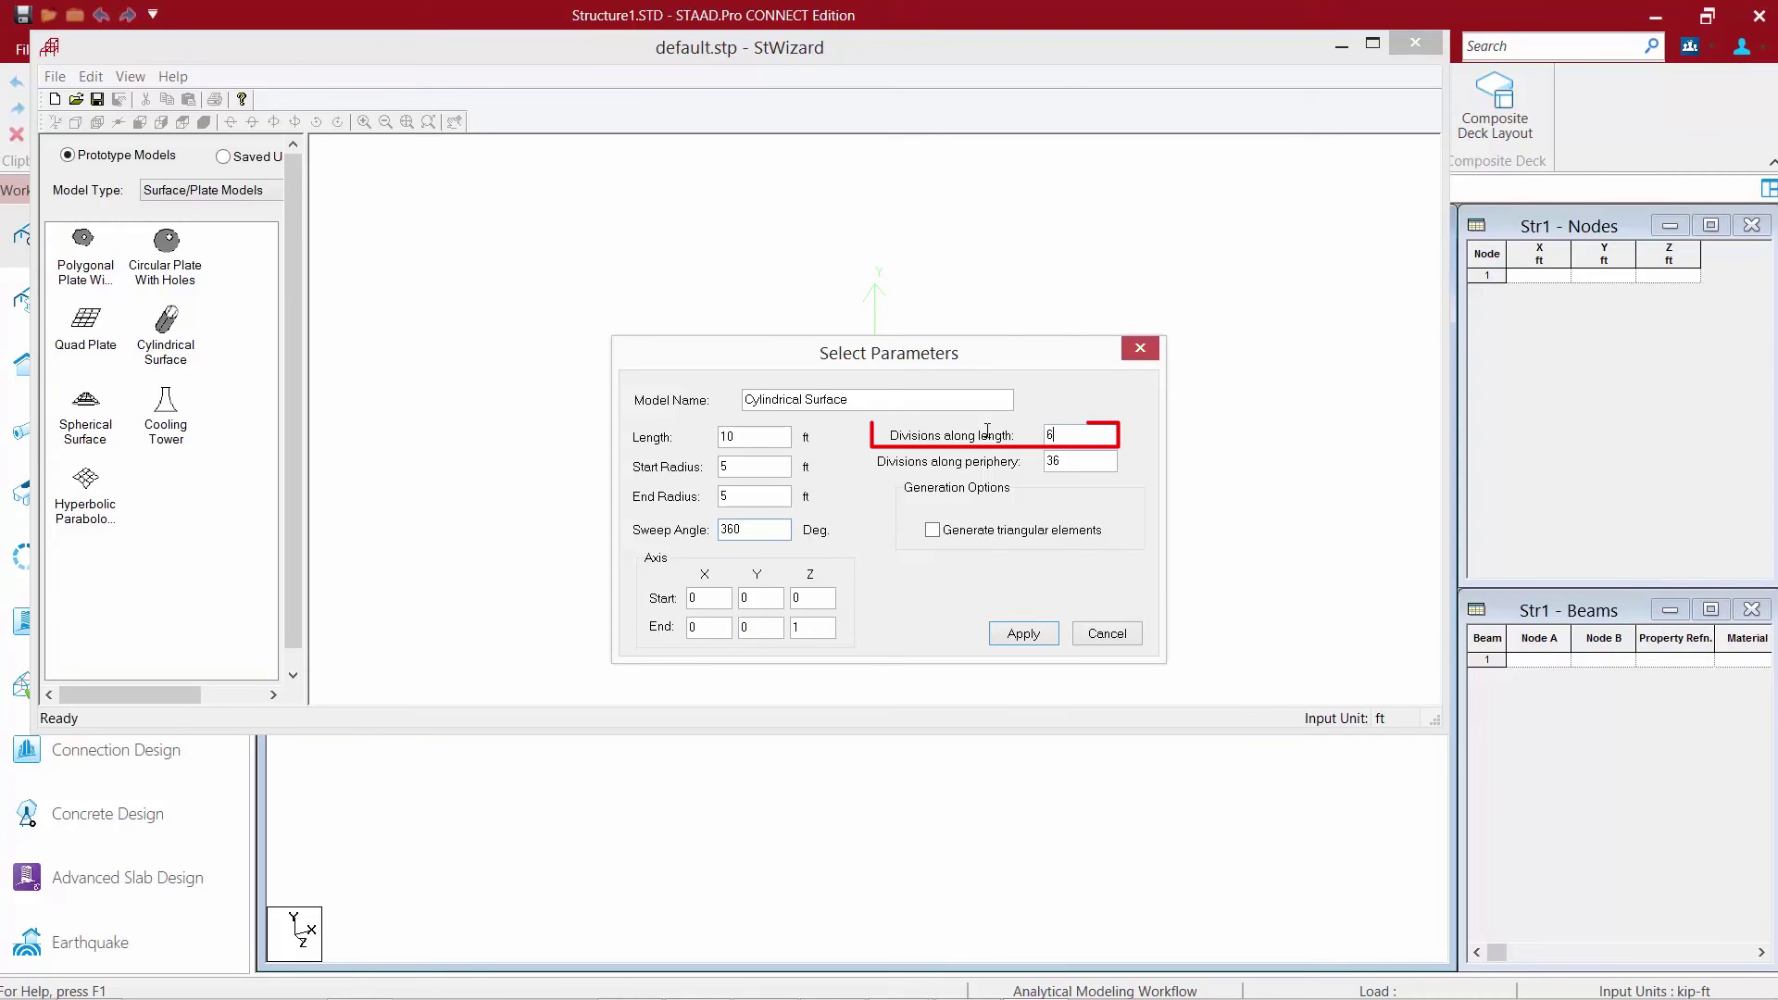
text(20)
key(Tab)
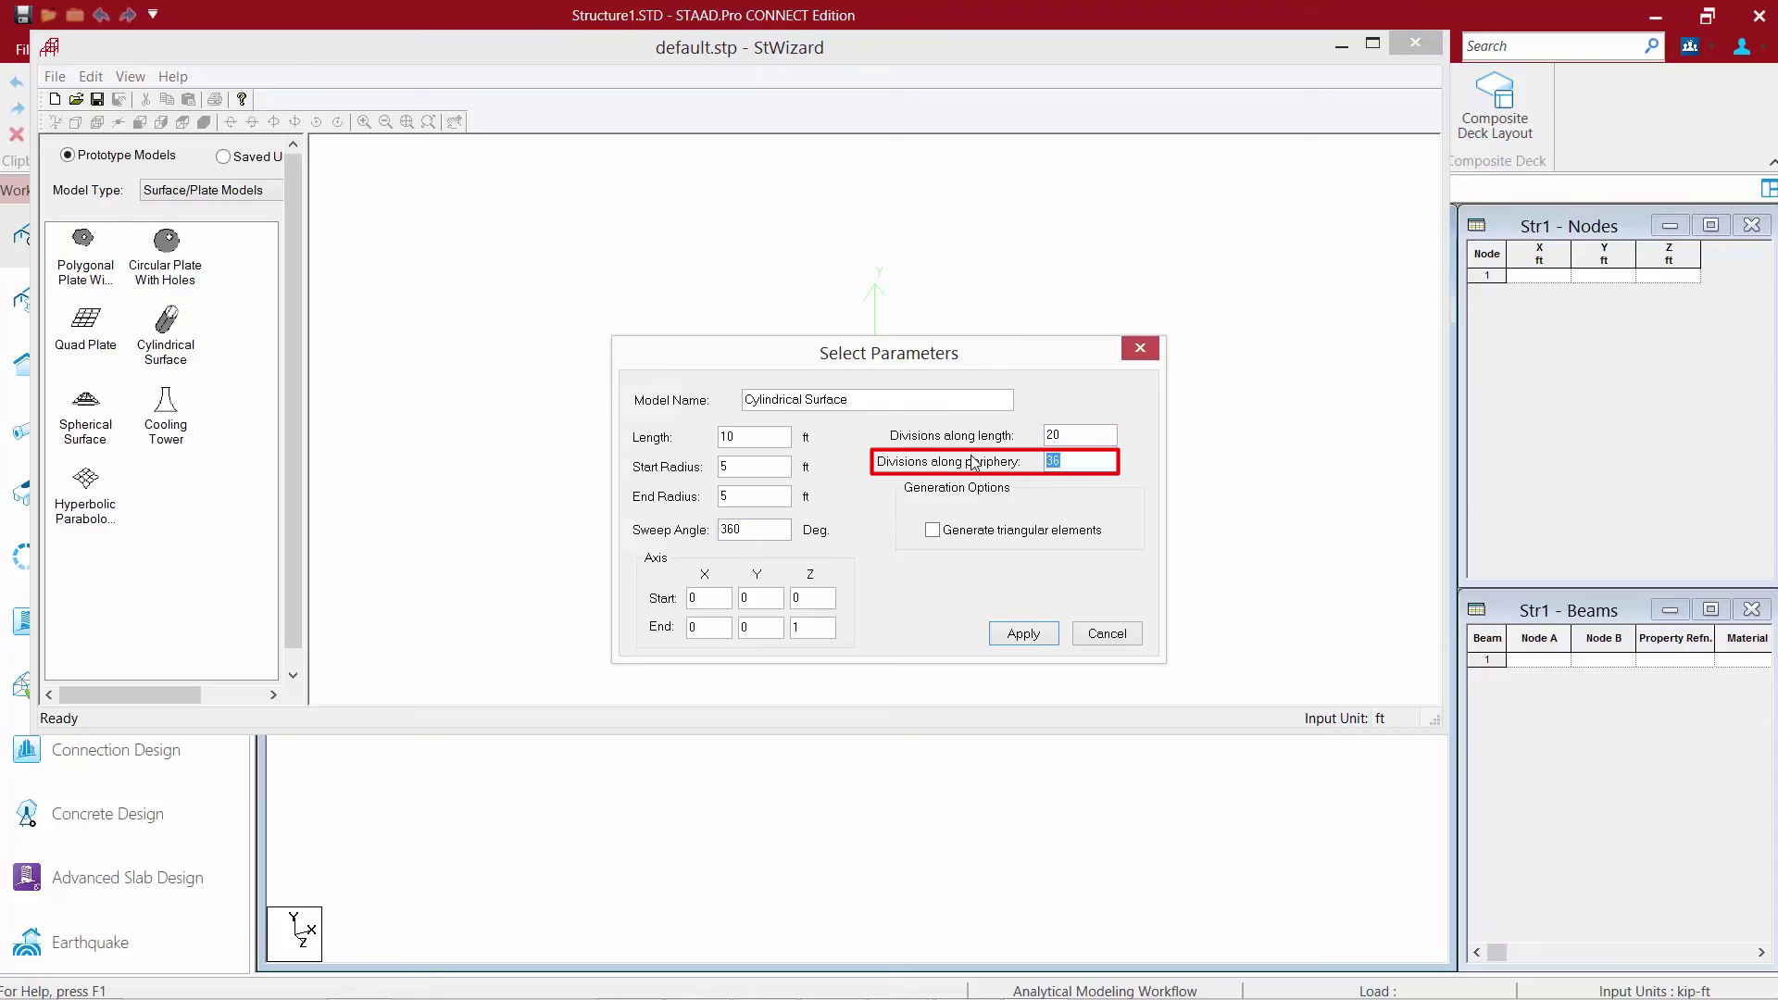
text(30)
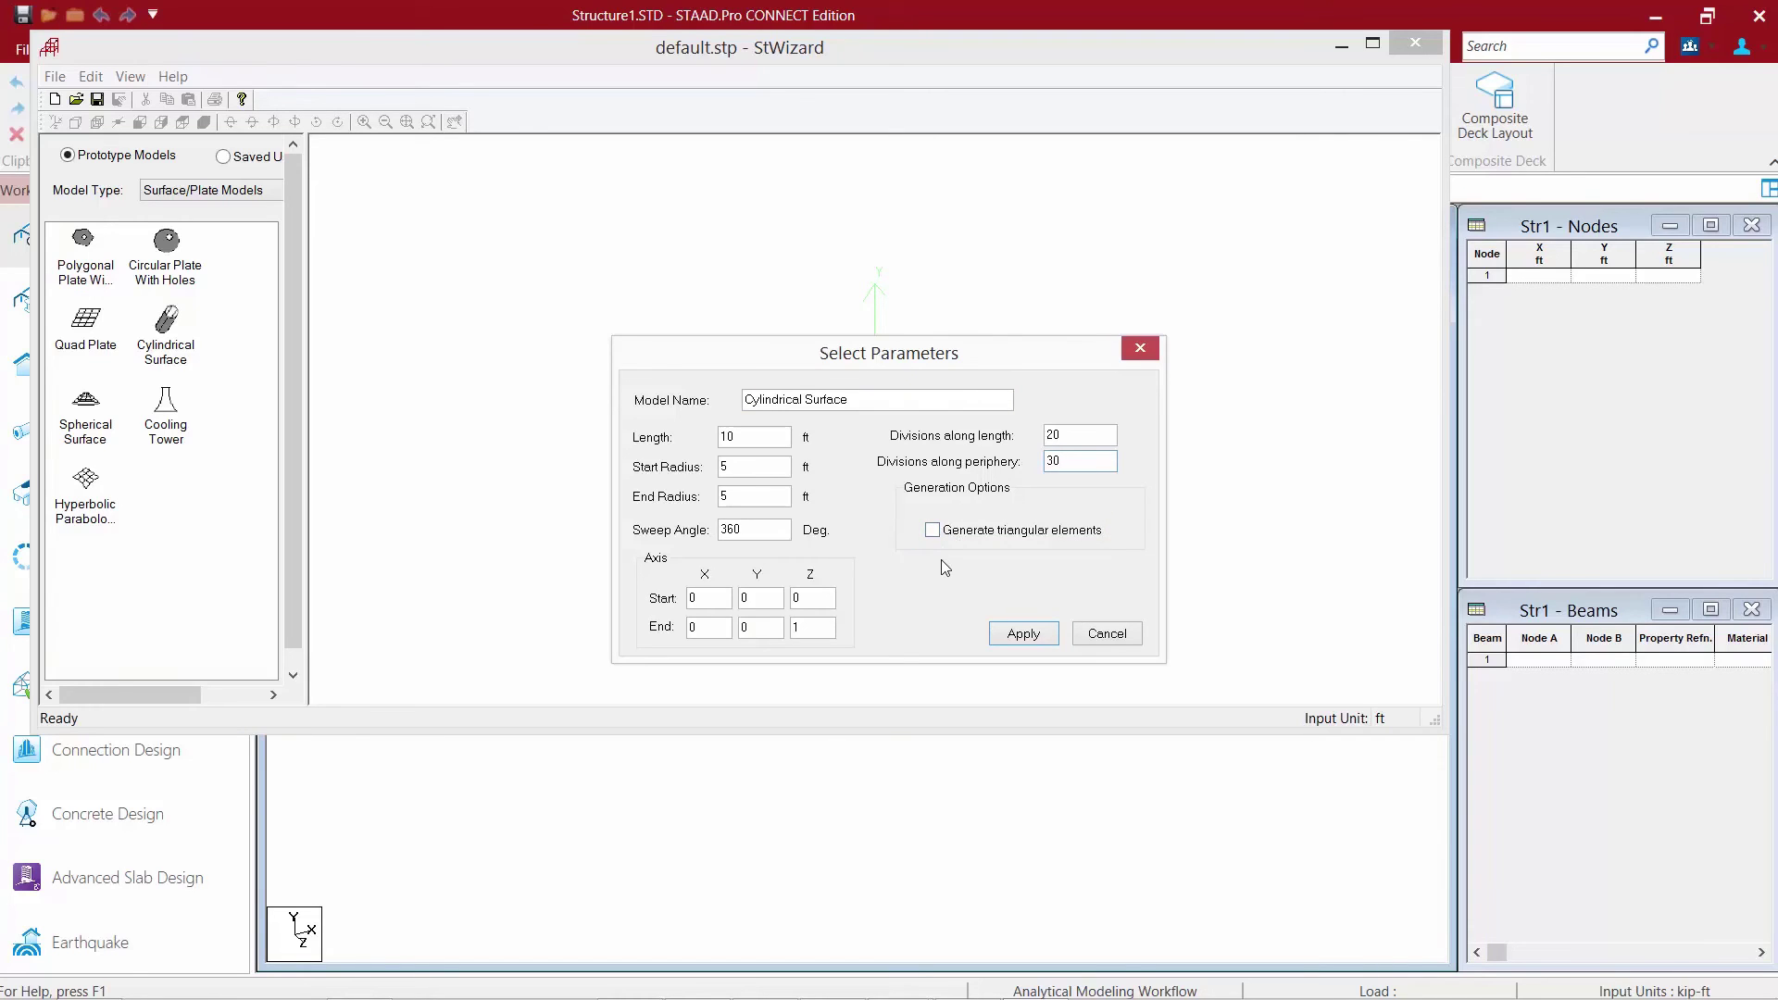
click(1022, 634)
- Change the generated cylinder's properties to use 35 divisions along the periphery
right_click(1239, 528)
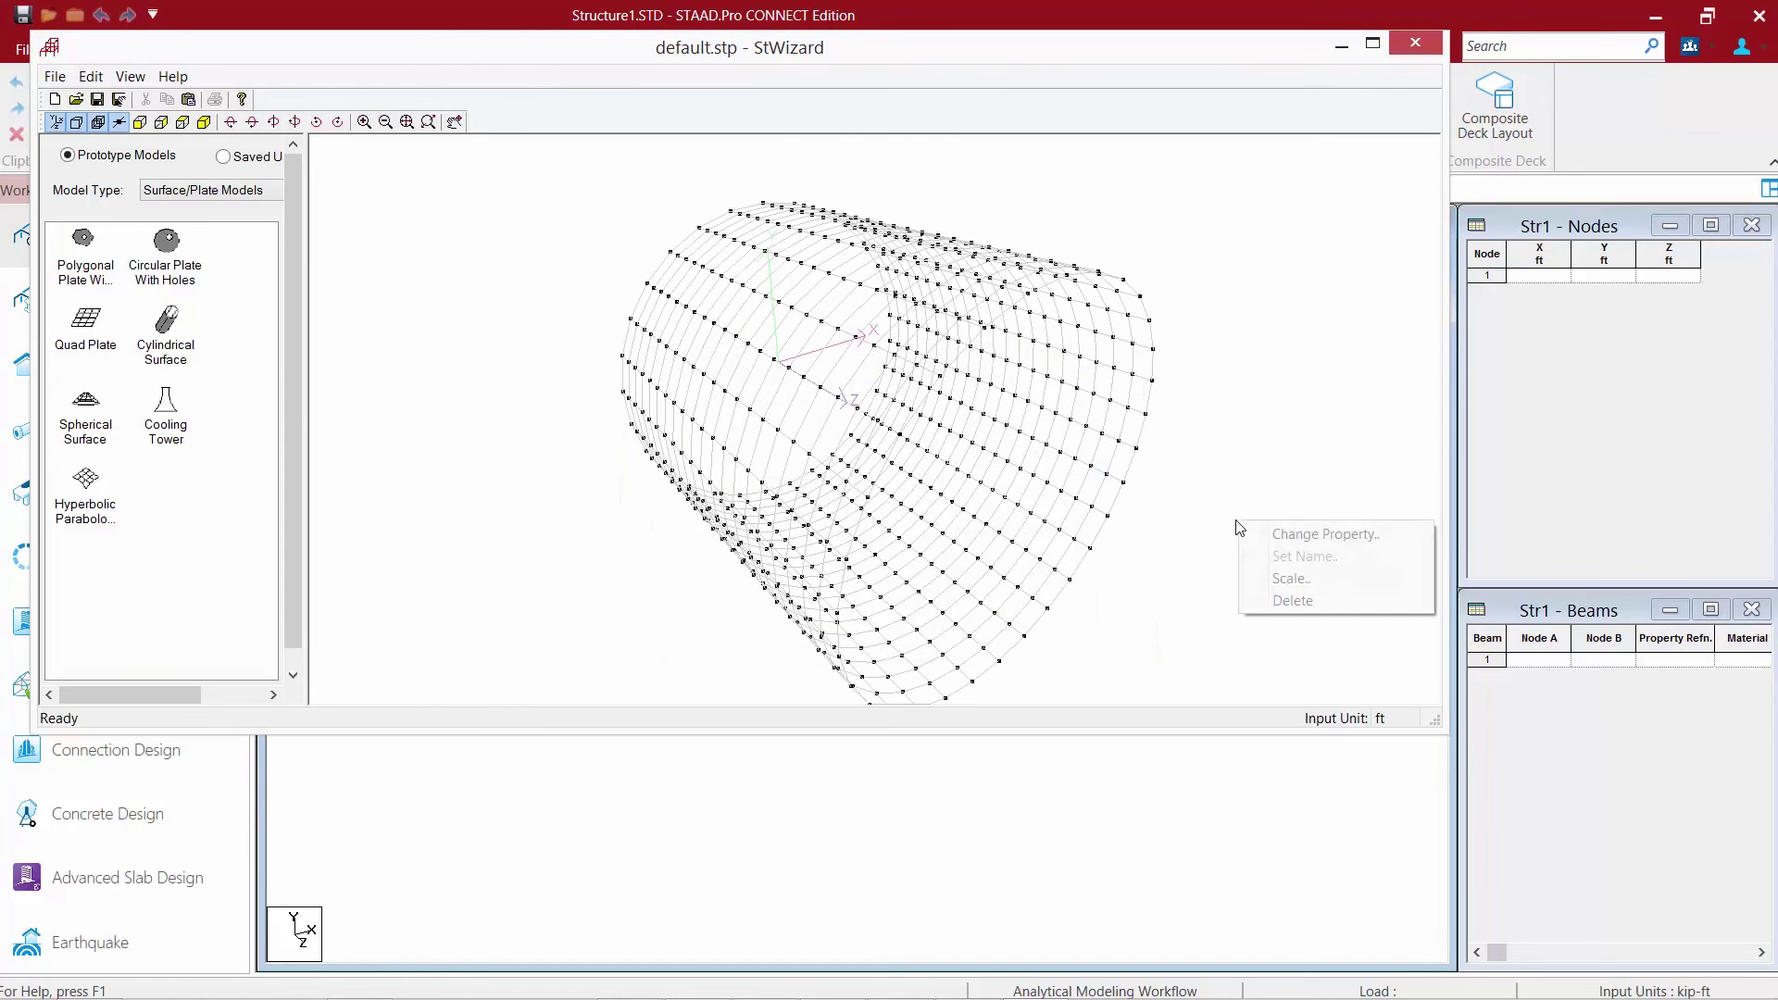
click(1148, 505)
drag(1163, 496, 1018, 570)
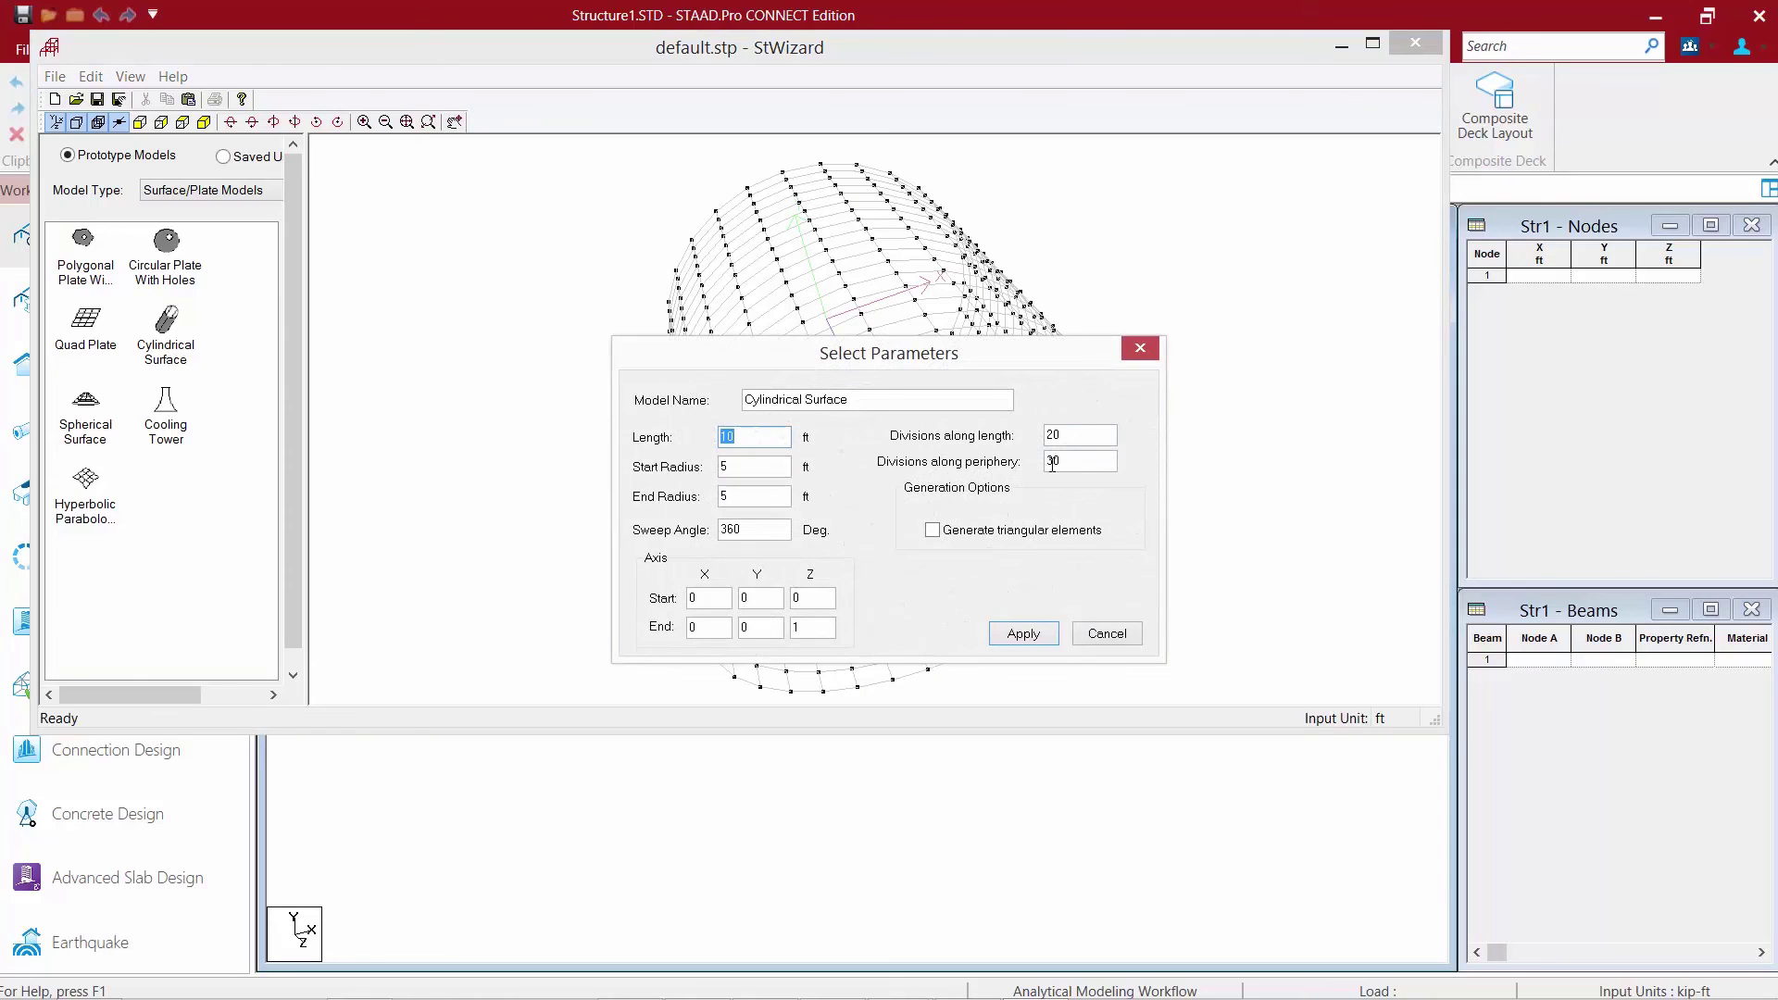
double_click(1055, 461)
text(35)
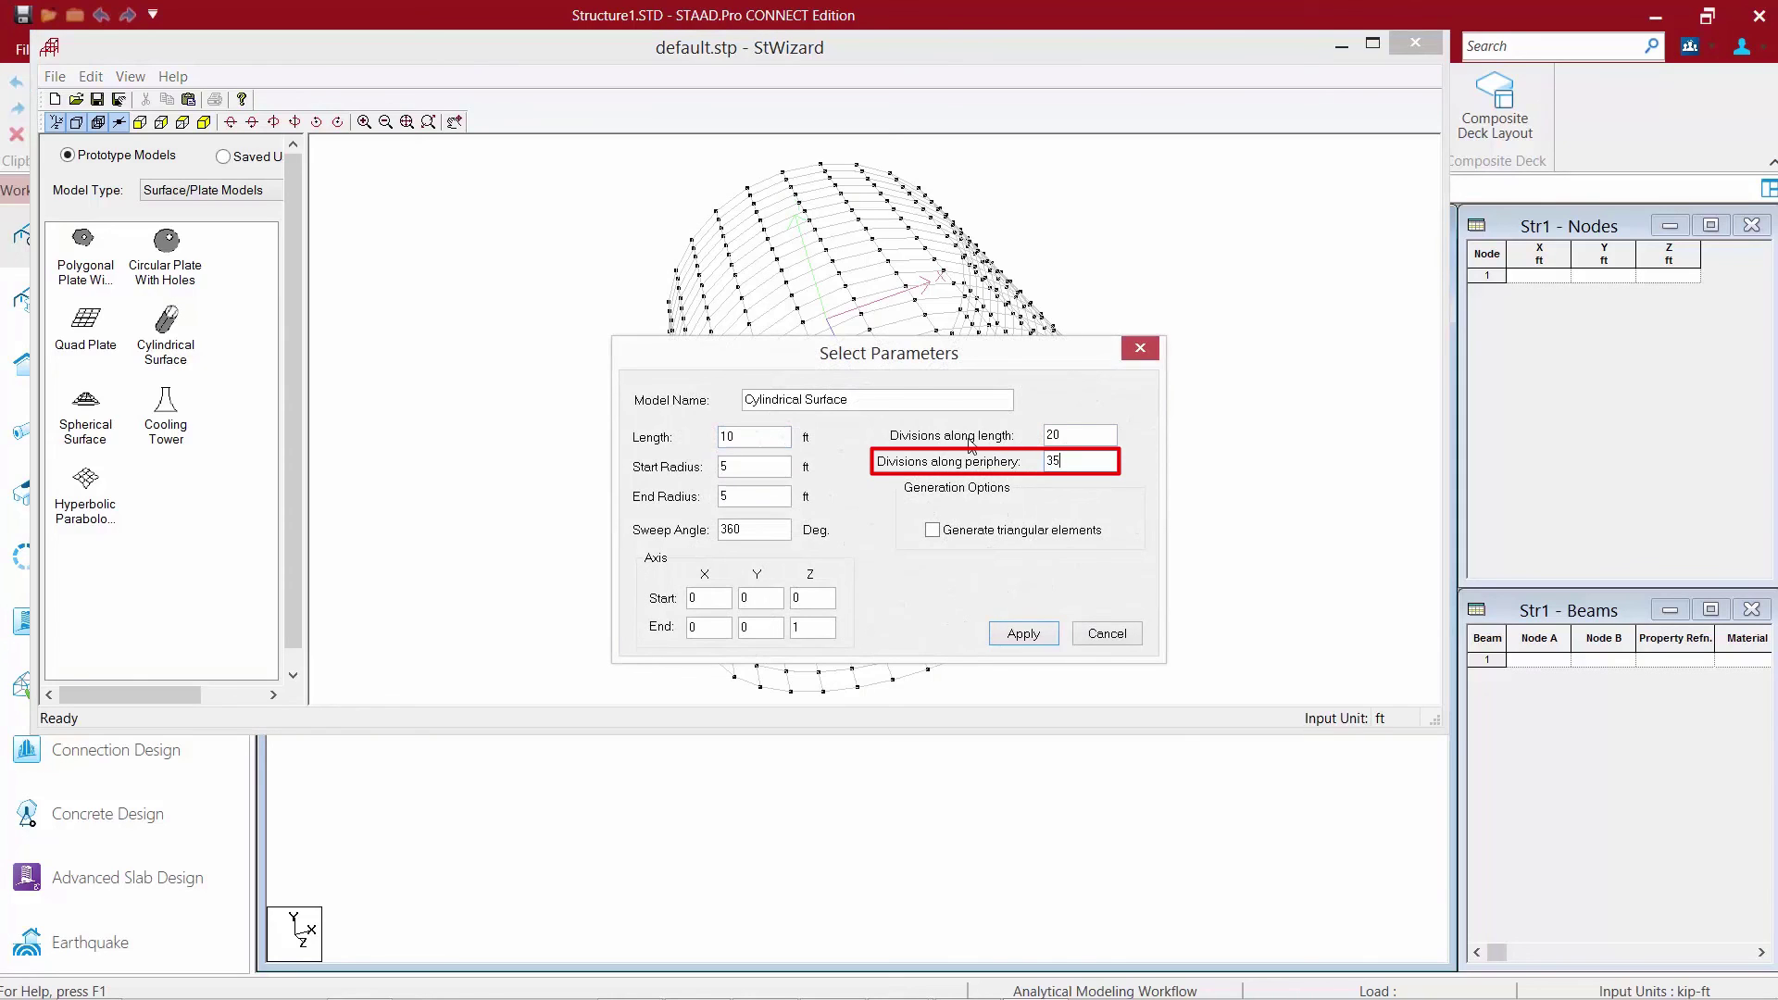
click(1027, 633)
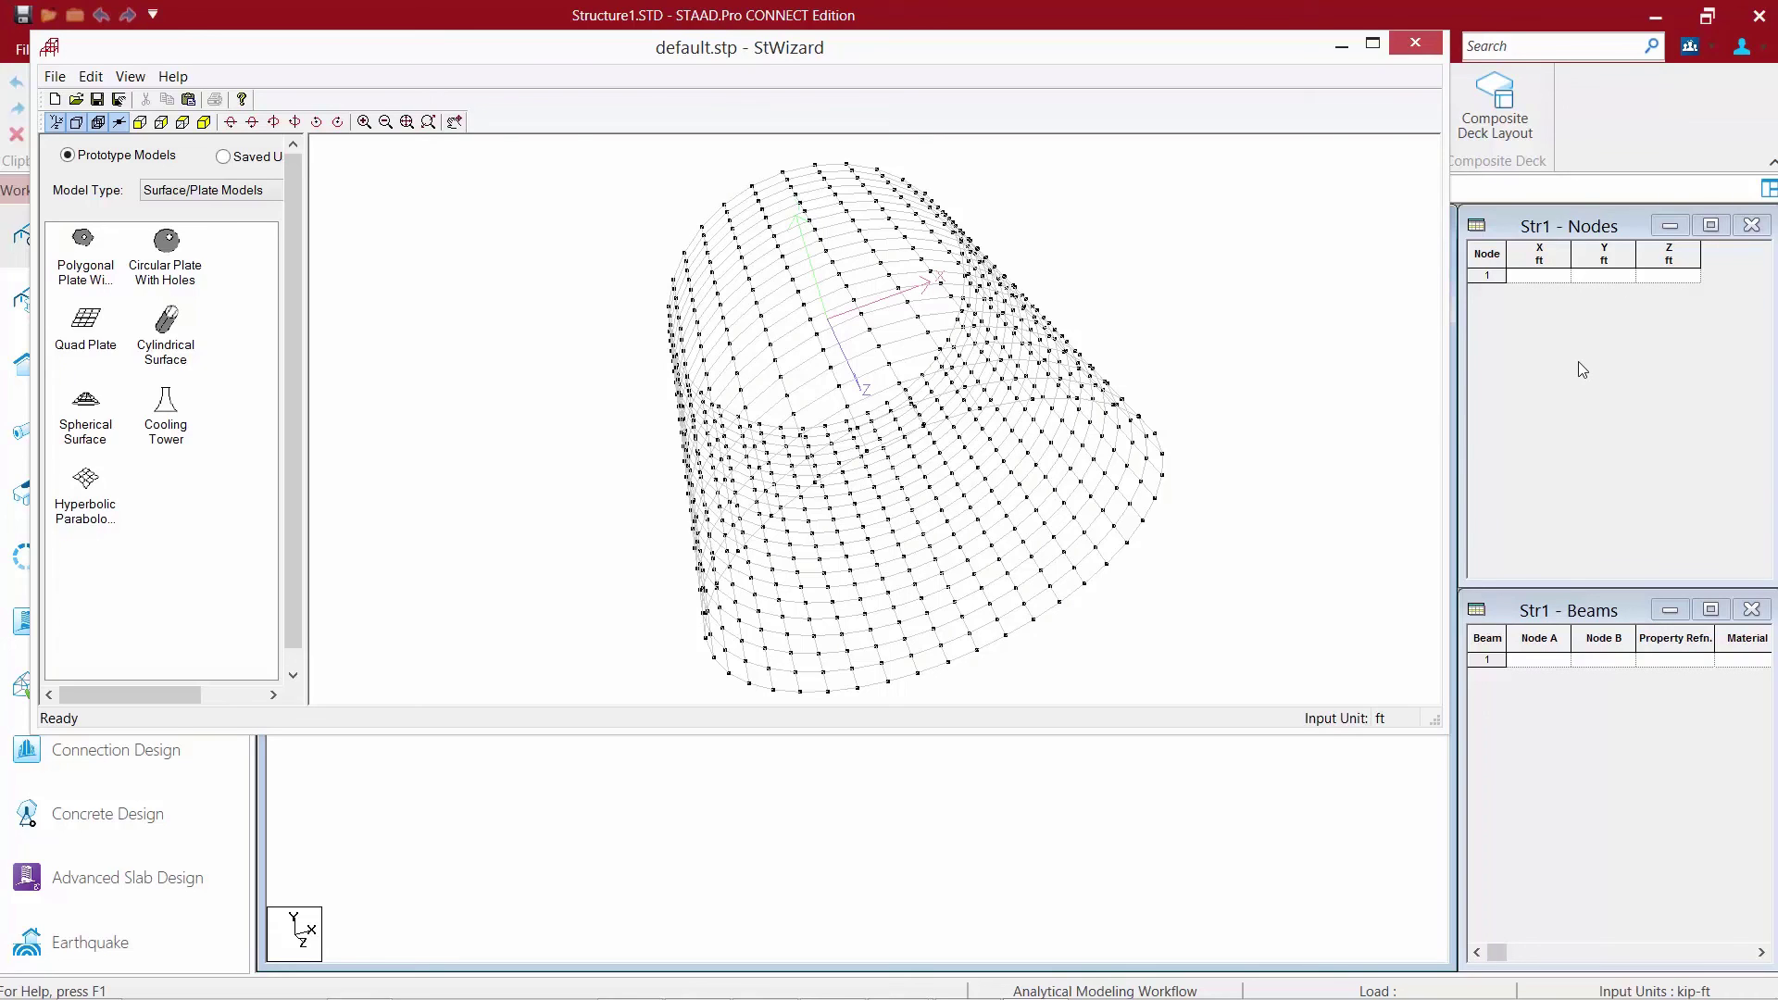
- Merge the cylinder prototype into the STAAD.Pro model with X, Y and Z offsets of 0 ft
click(56, 78)
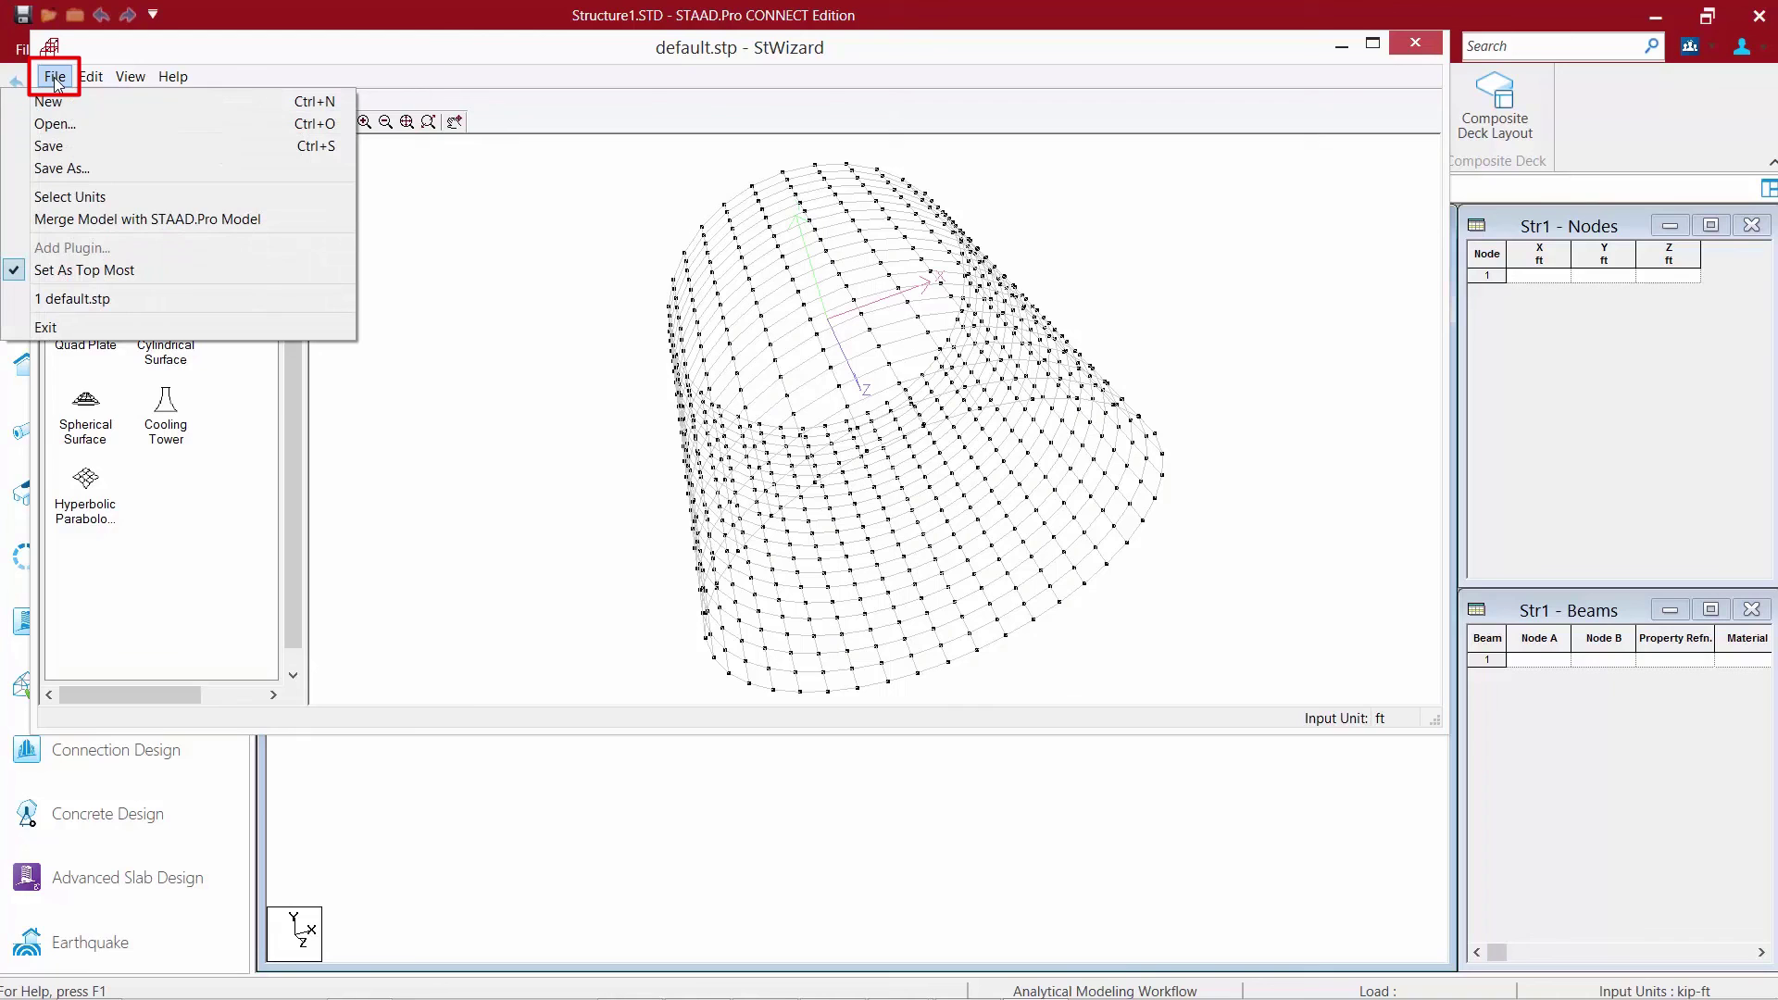
click(80, 222)
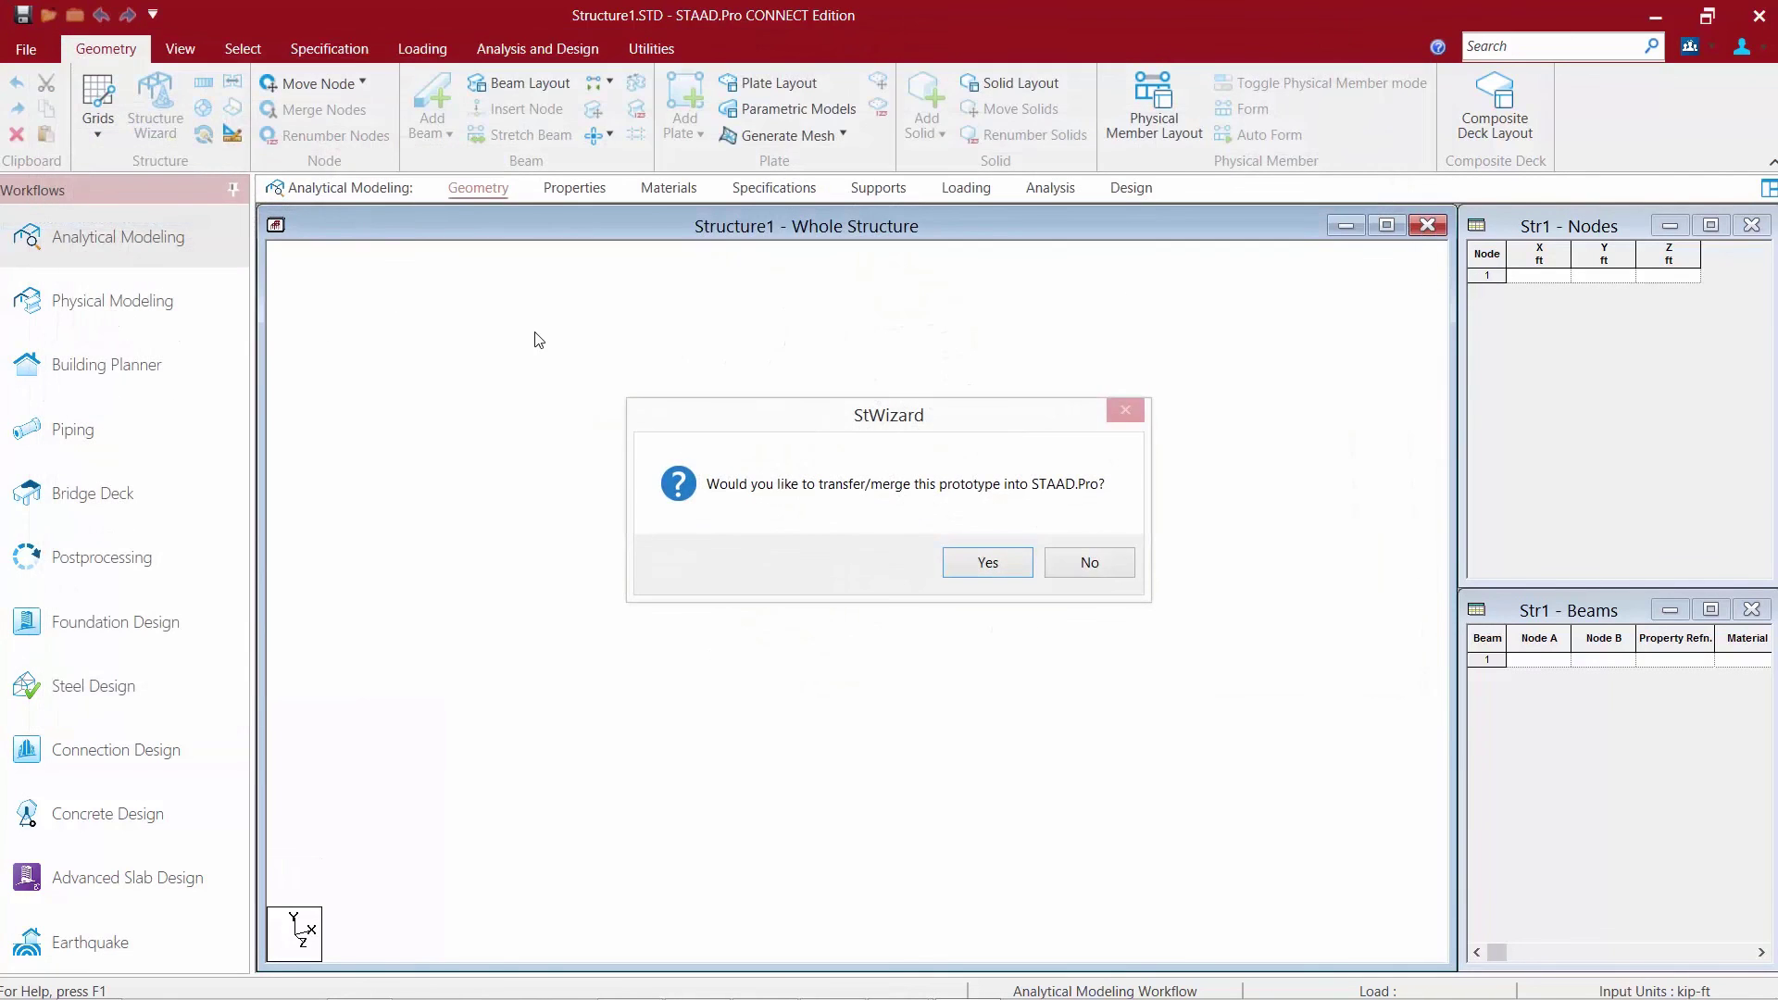
click(983, 566)
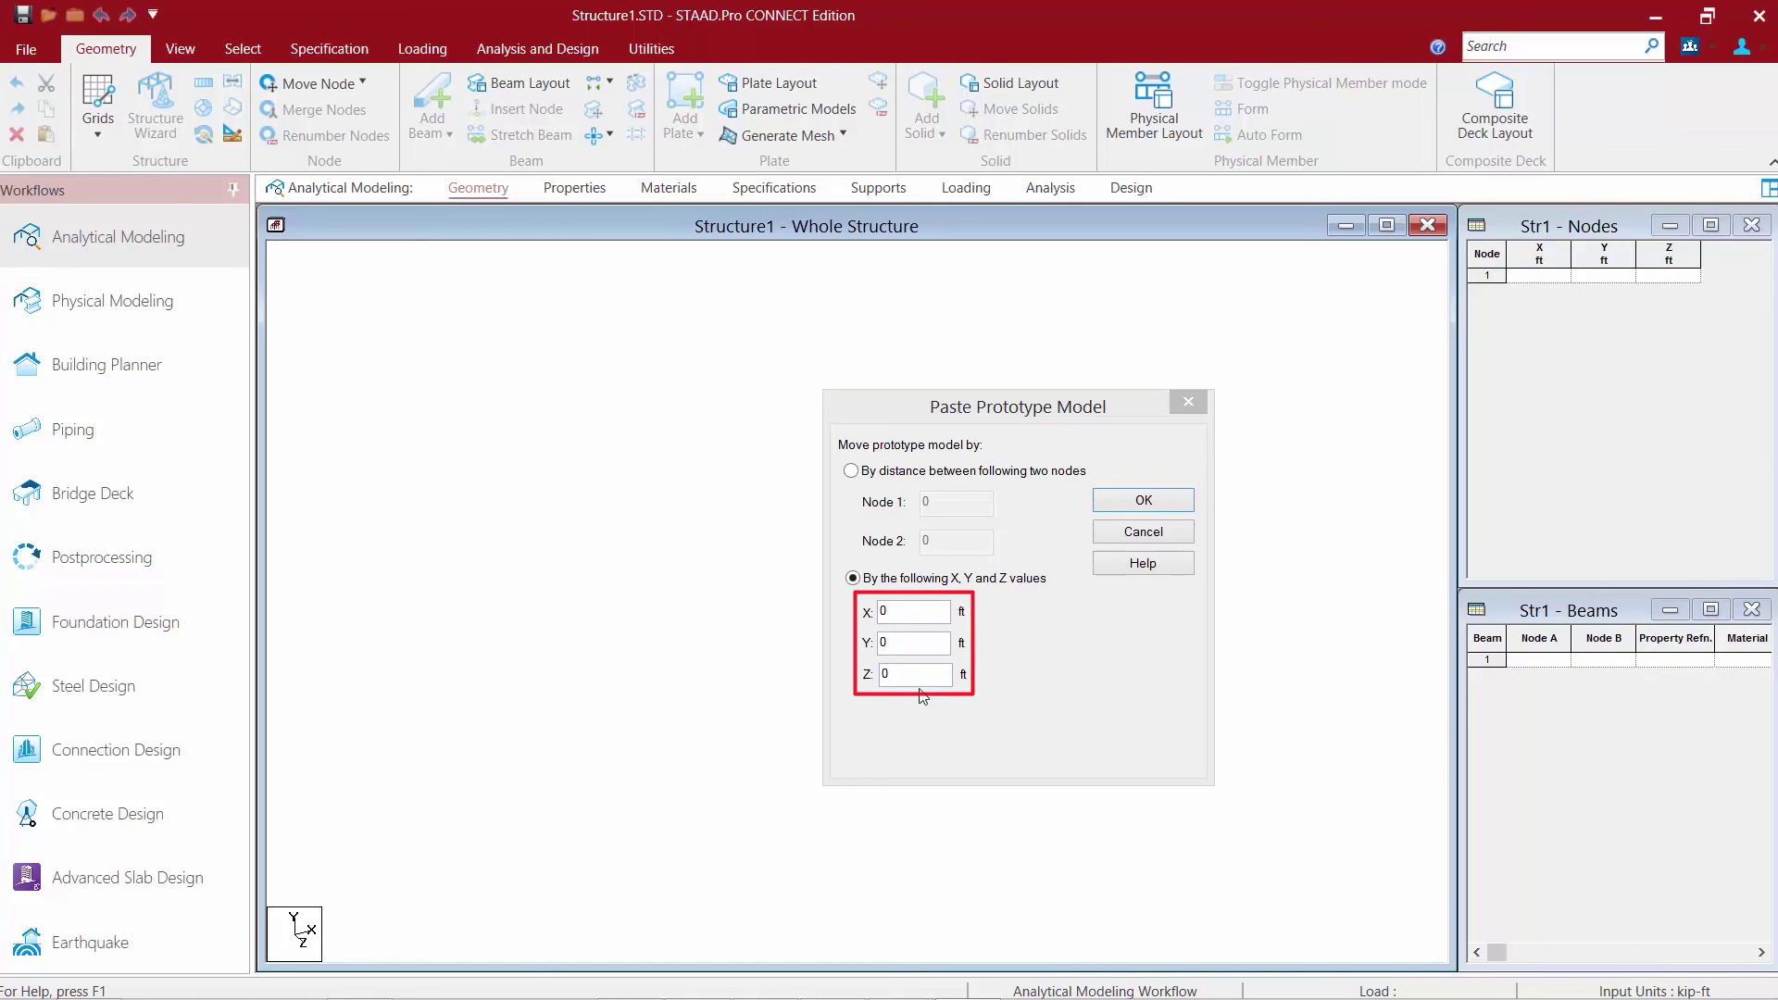
click(1144, 501)
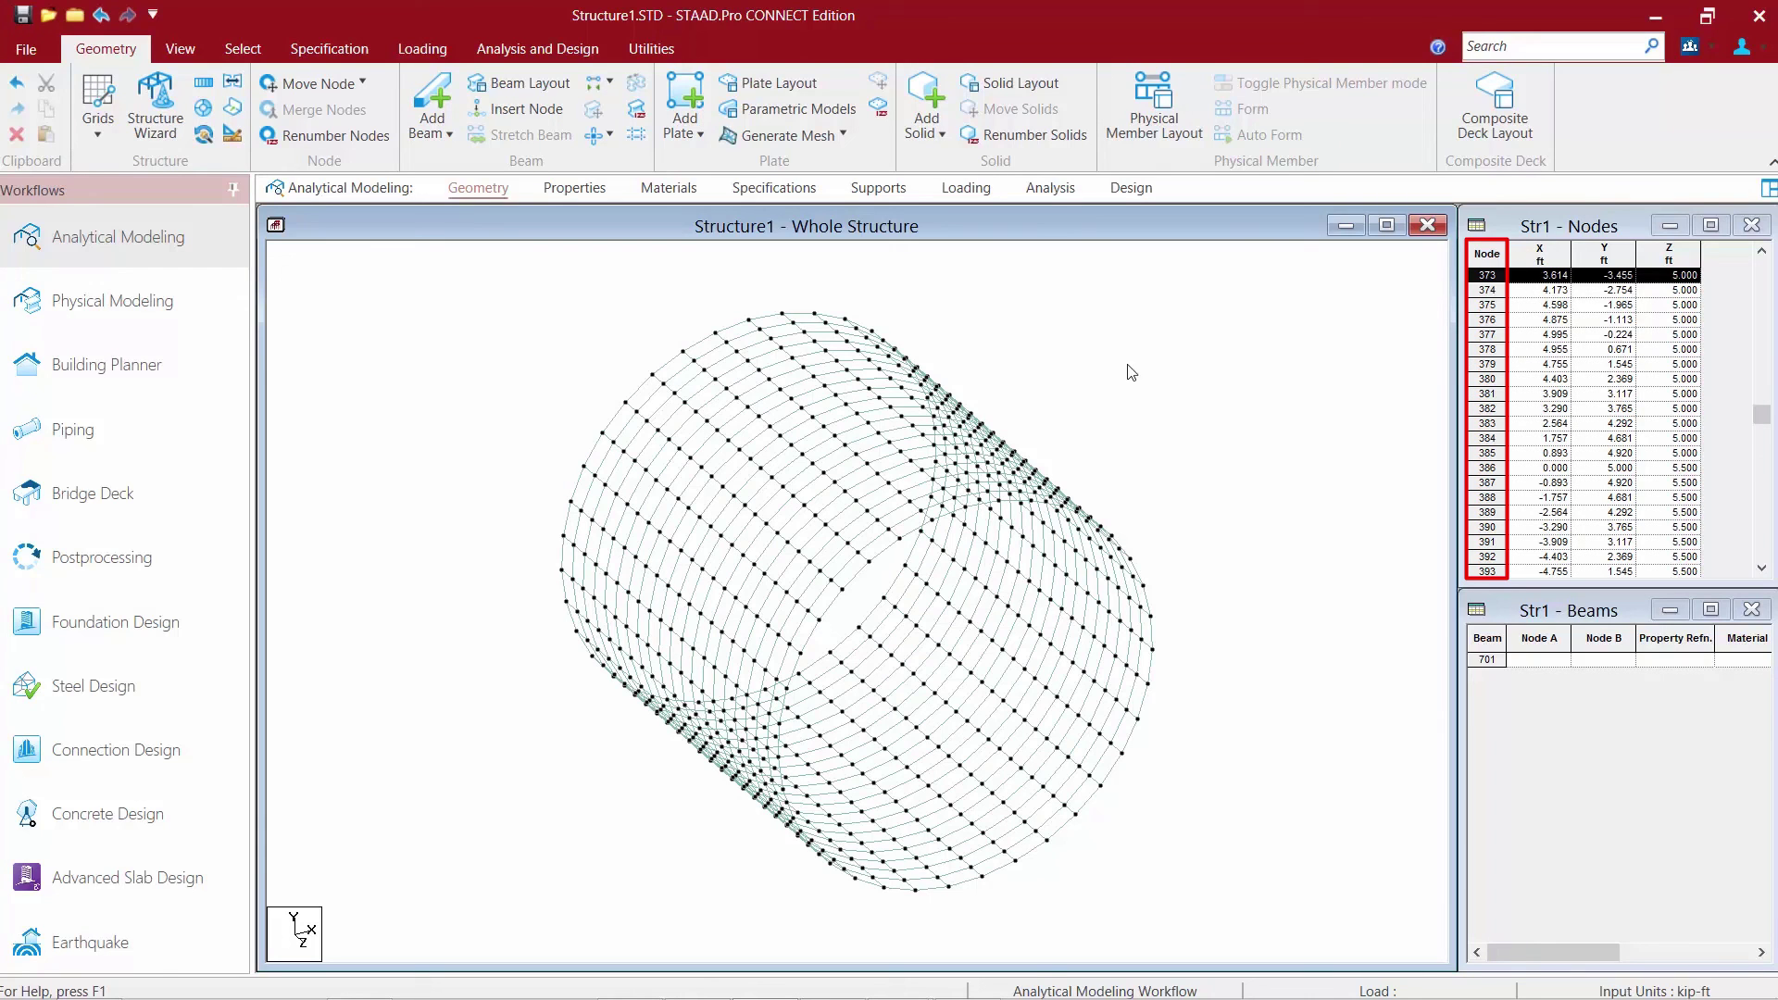
- Open the Plate Layout for the merged cylinder model
click(739, 84)
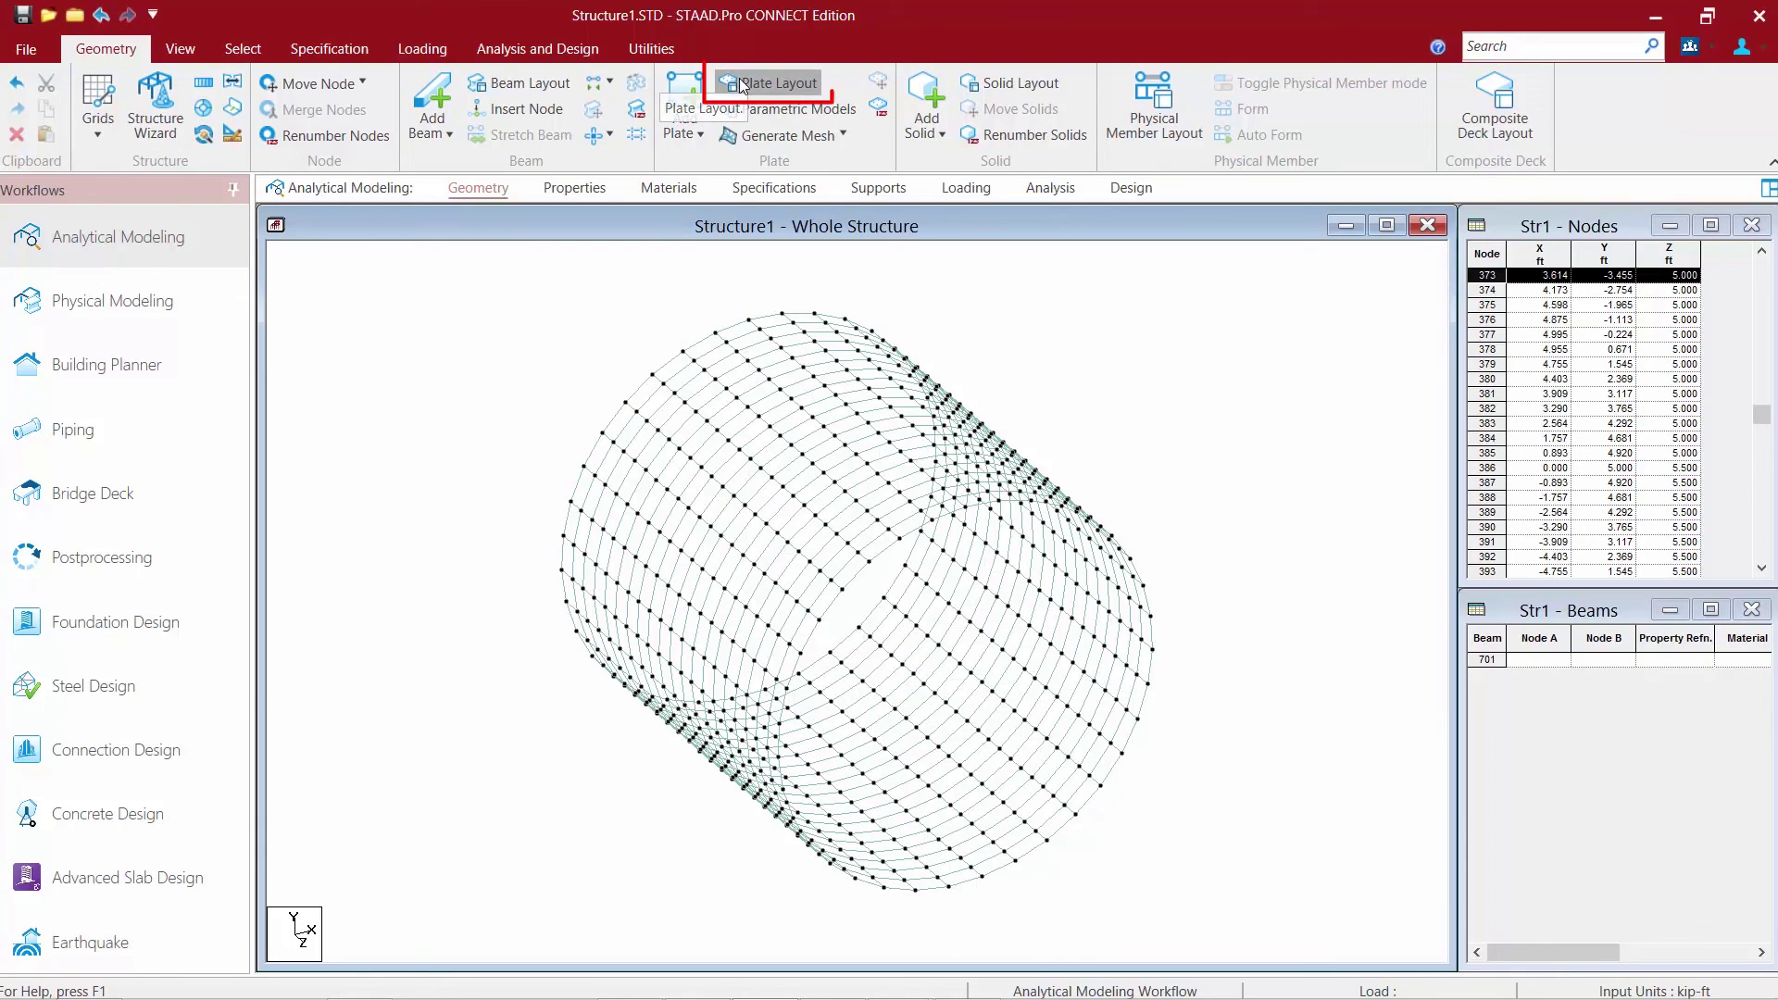